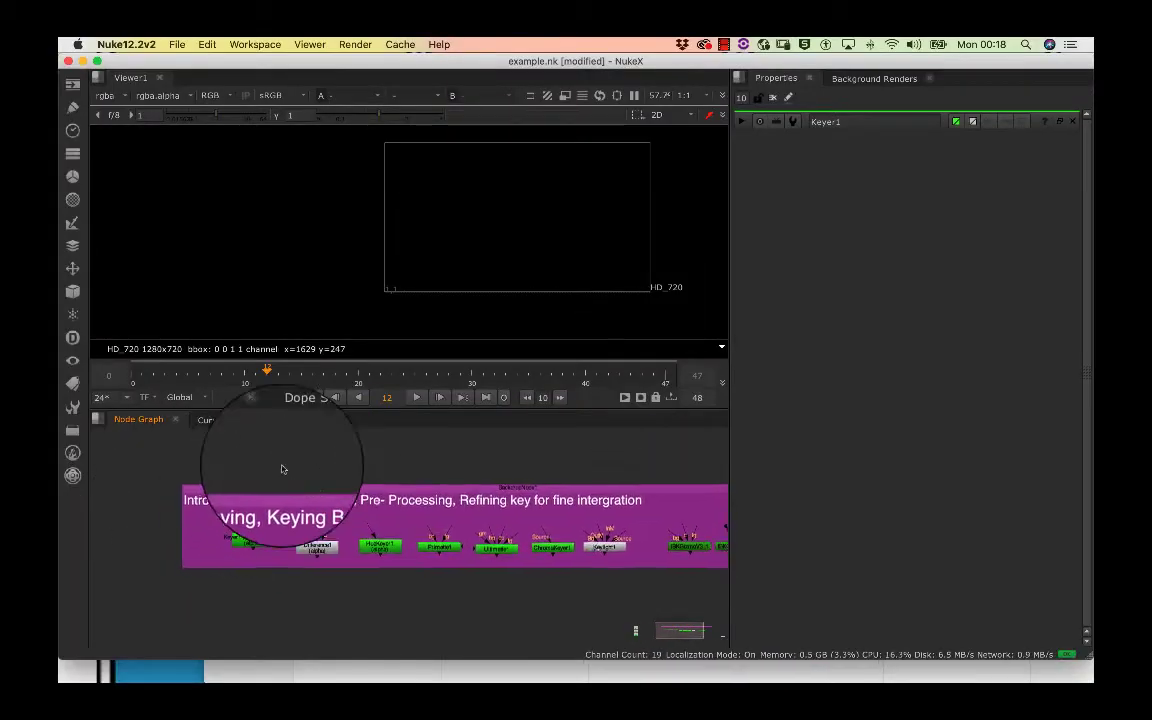
Step: Inspect Keyer1, then step through Primatte1, ChromaKeyer1, IBKGizmoV3_1 and IBKColourV3_1
double_click(198, 512)
left_click(245, 515)
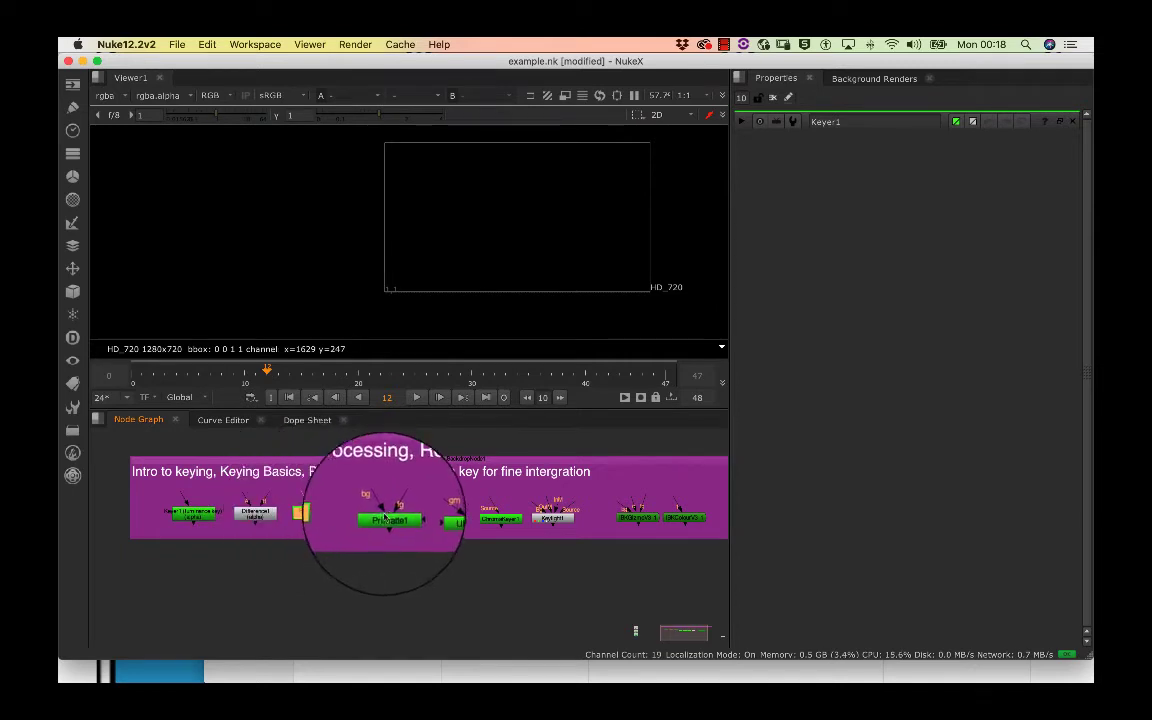
left_click(372, 513)
left_click(430, 515)
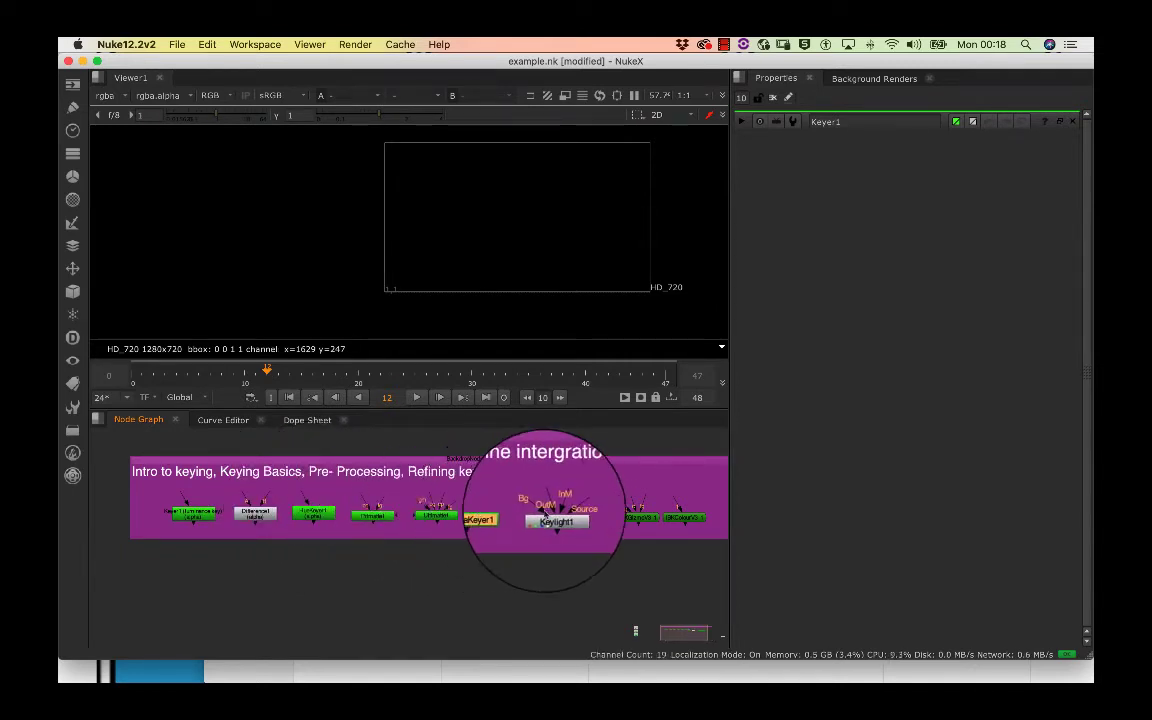
left_click(540, 517)
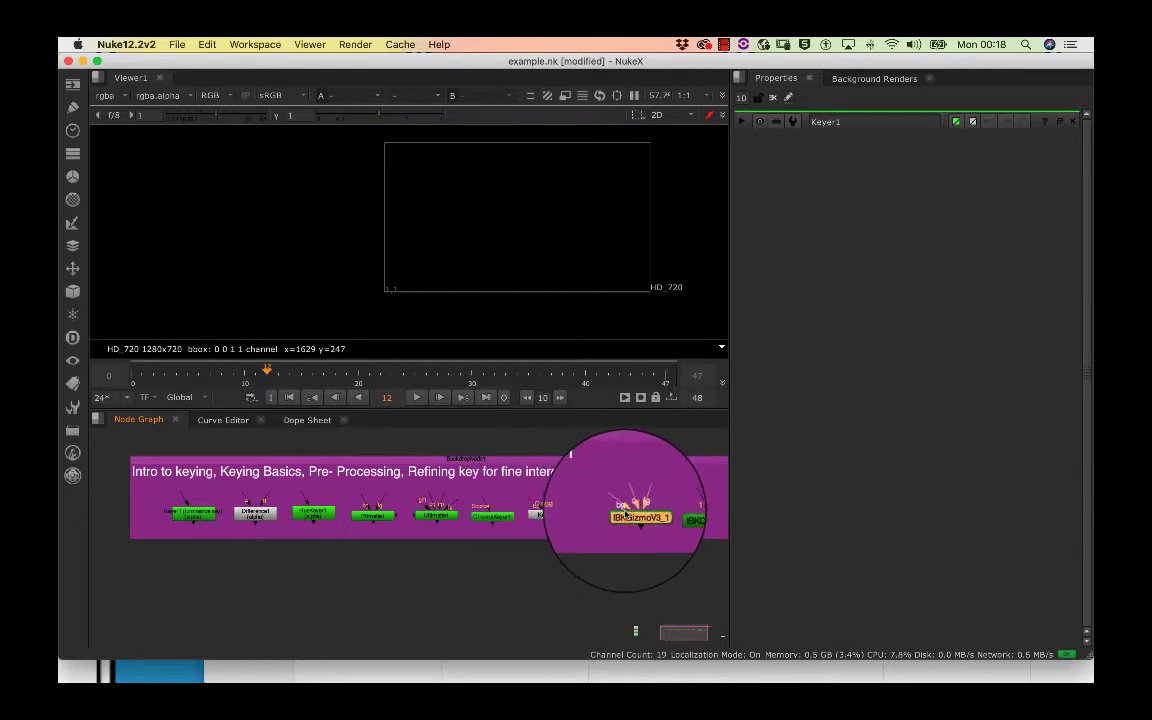
left_click(662, 514)
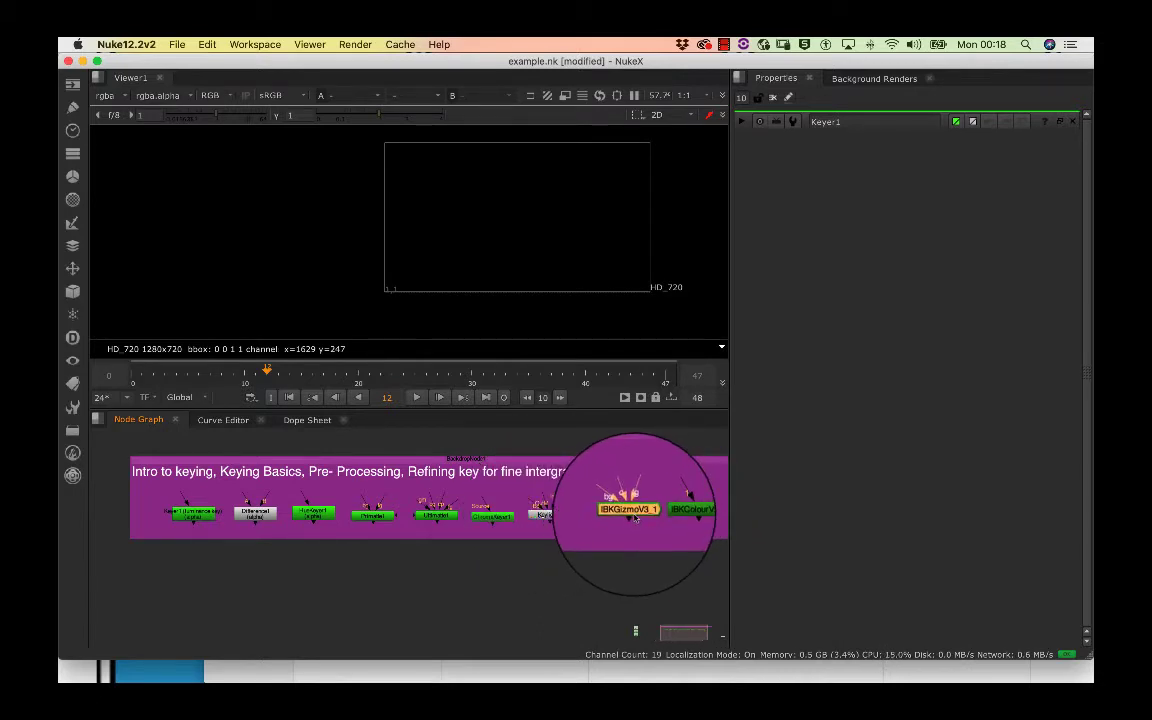
scroll(403, 594, "up", 2)
scroll(414, 581, "down", 2)
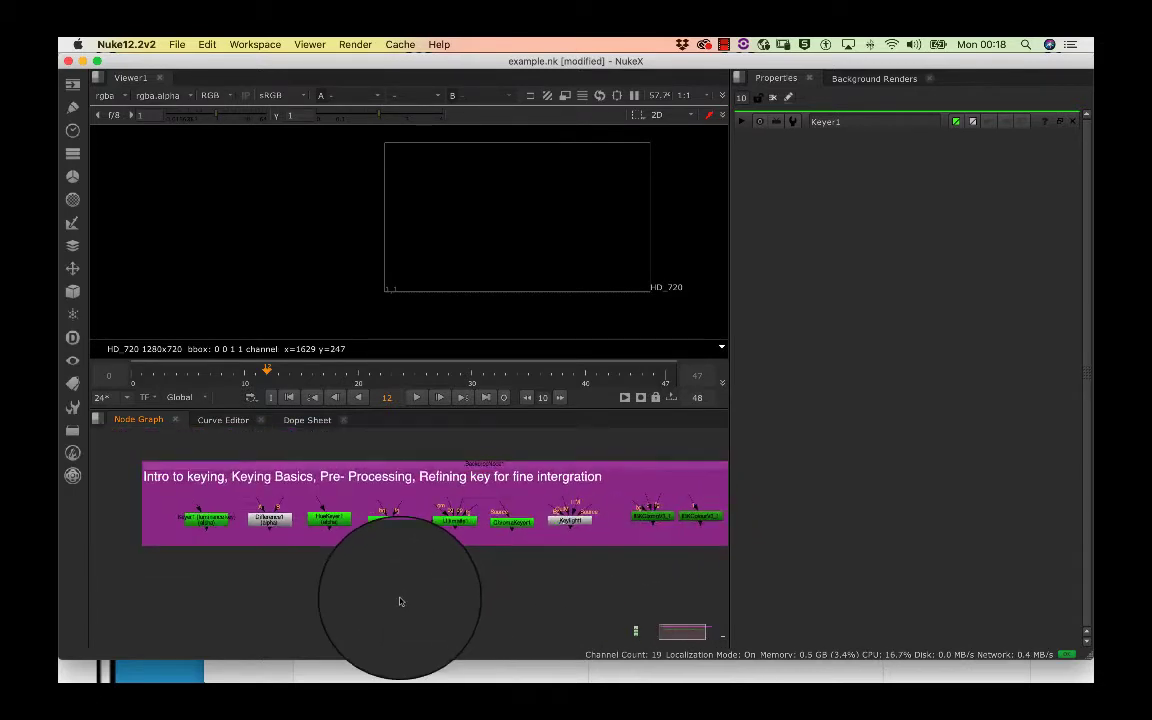
scroll(327, 586, "up", 2)
Step: Reopen Keyer1's settings and review the Difference1 and HueKeyer1 nodes
double_click(195, 517)
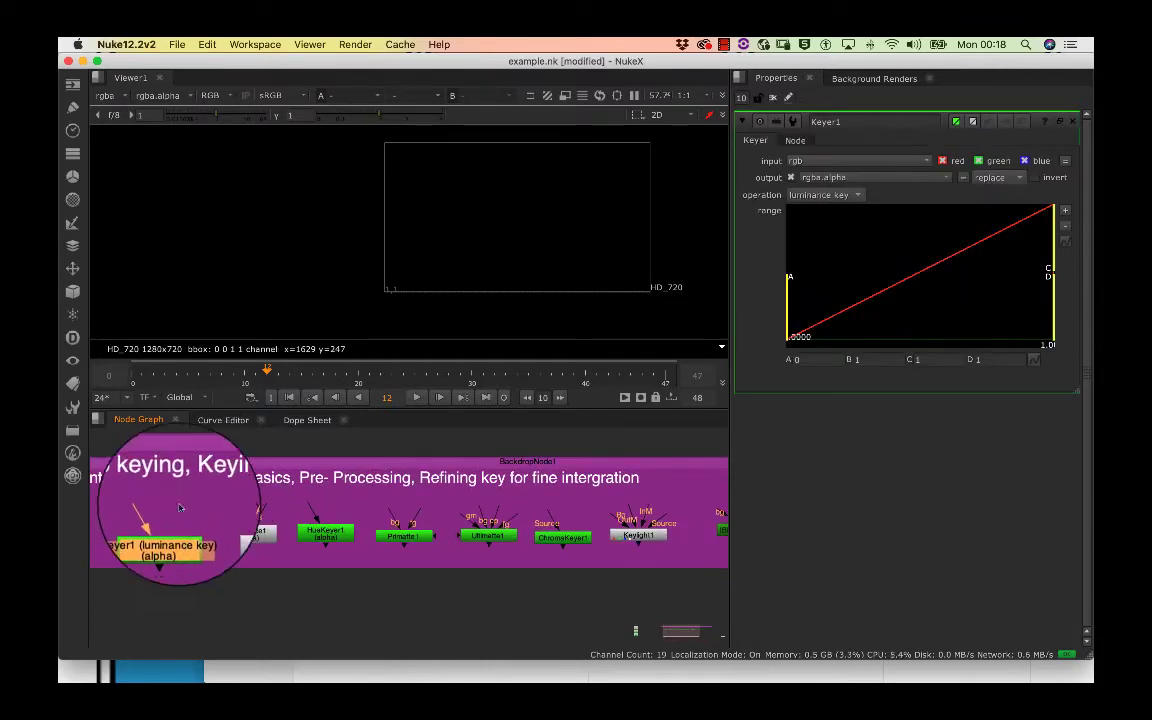
scroll(178, 520, "up", 2)
scroll(180, 505, "down", 3)
scroll(180, 499, "down", 2)
left_click(228, 510)
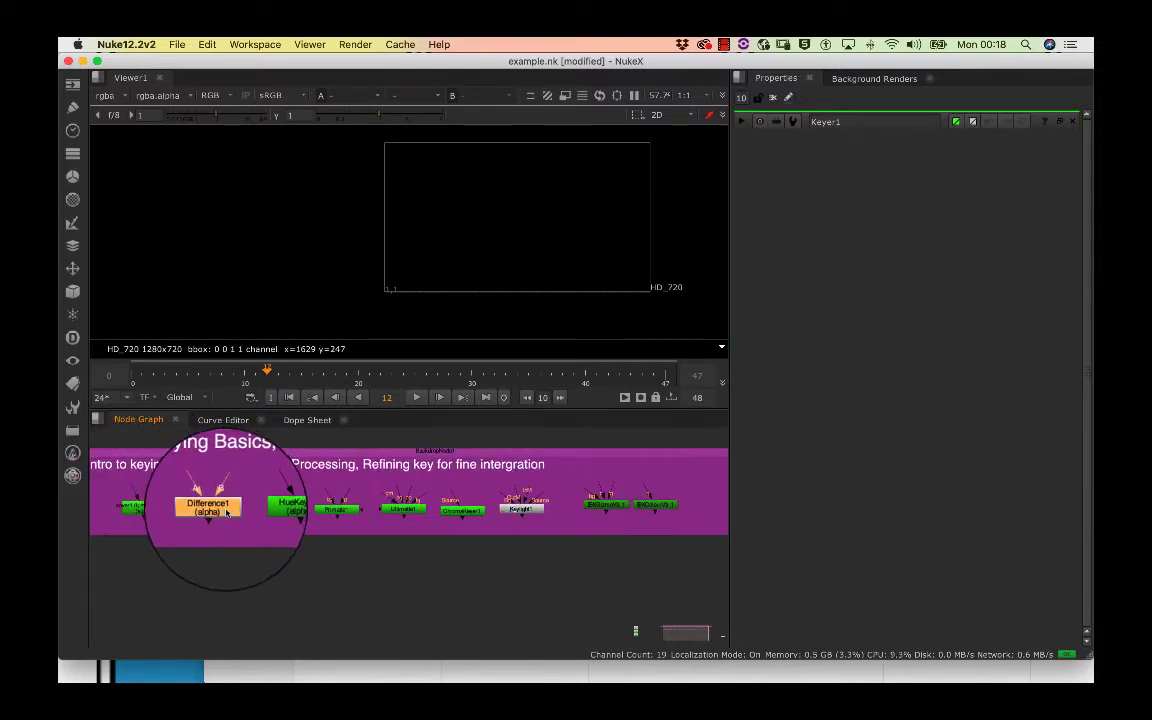
scroll(270, 505, "up", 2)
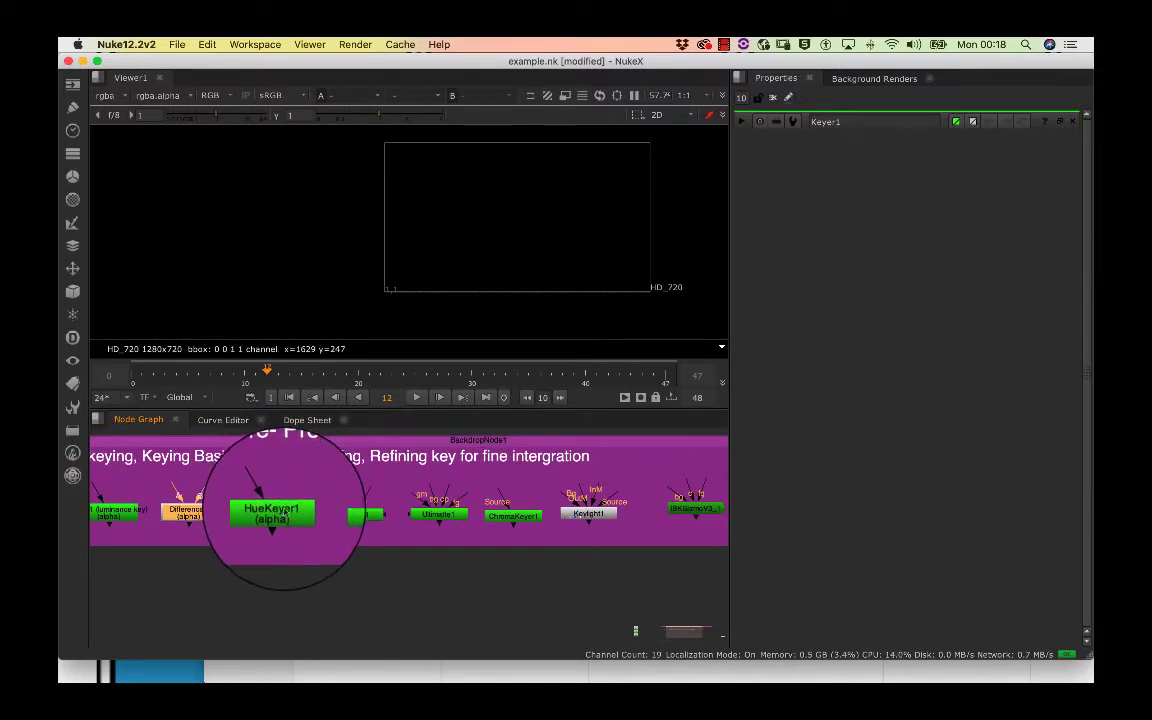
left_click(282, 512)
scroll(343, 512, "up", 2)
scroll(320, 518, "right", 3)
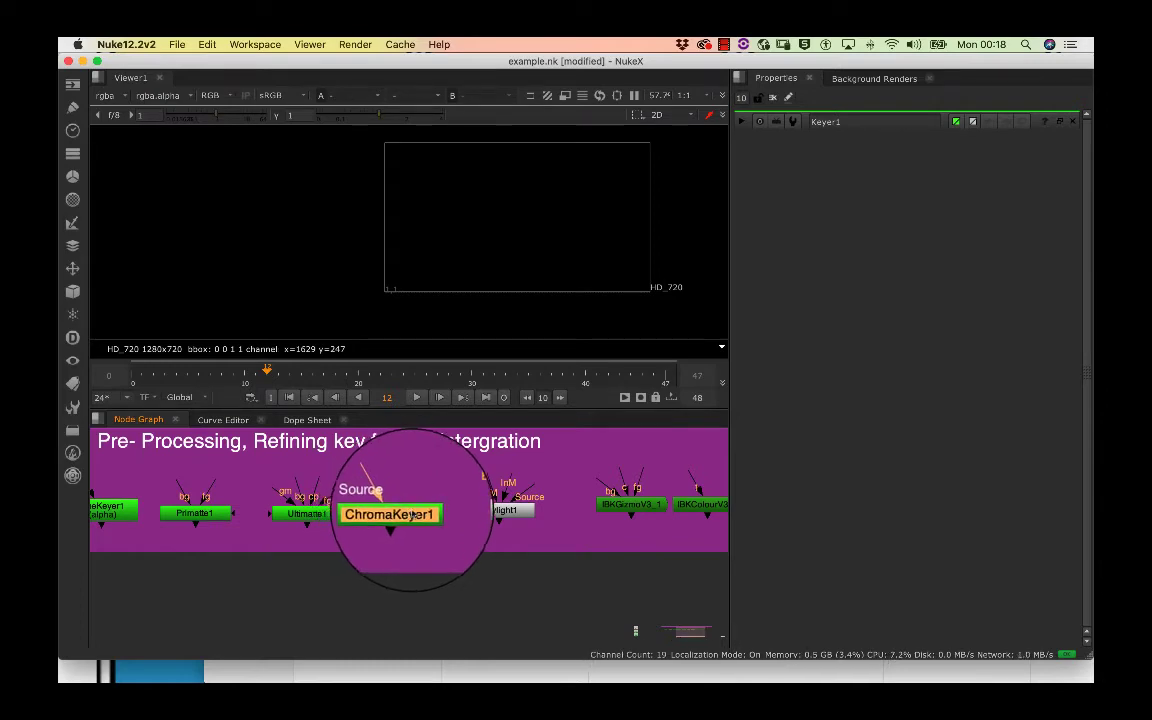
scroll(405, 500, "right", 3)
scroll(450, 515, "up", 2)
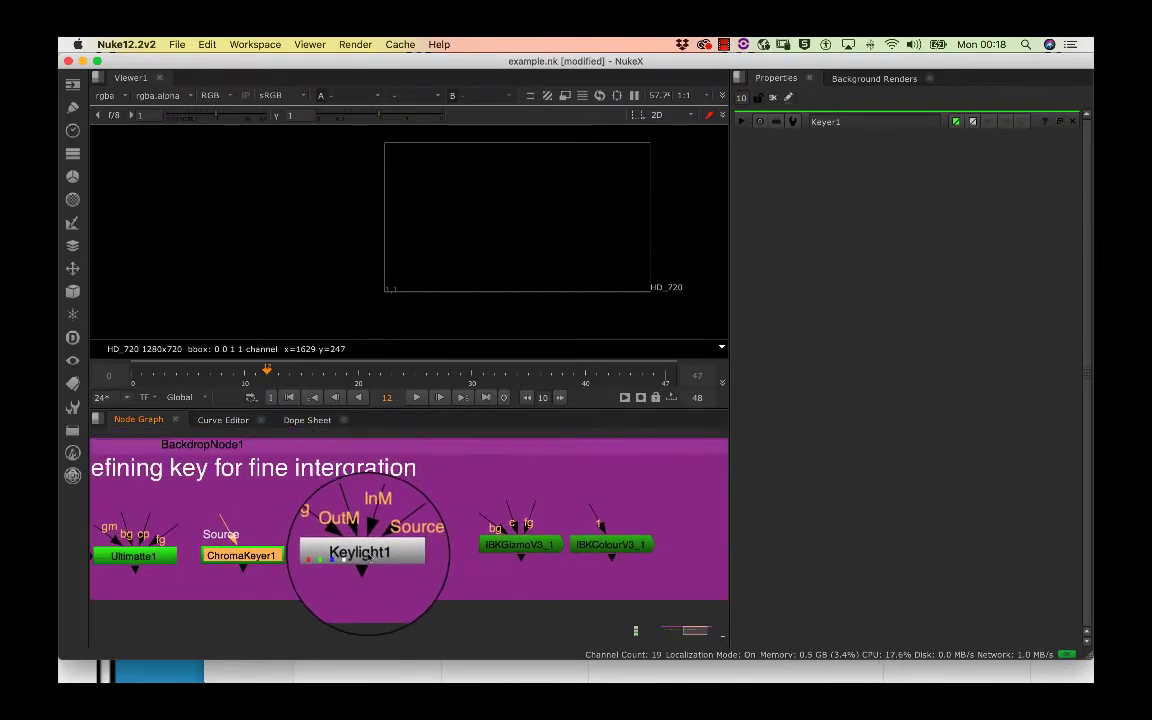
Step: Review Keylight1, then pan right to review IBKGizmoV3_1 and IBKColourV3_1
left_click(358, 560)
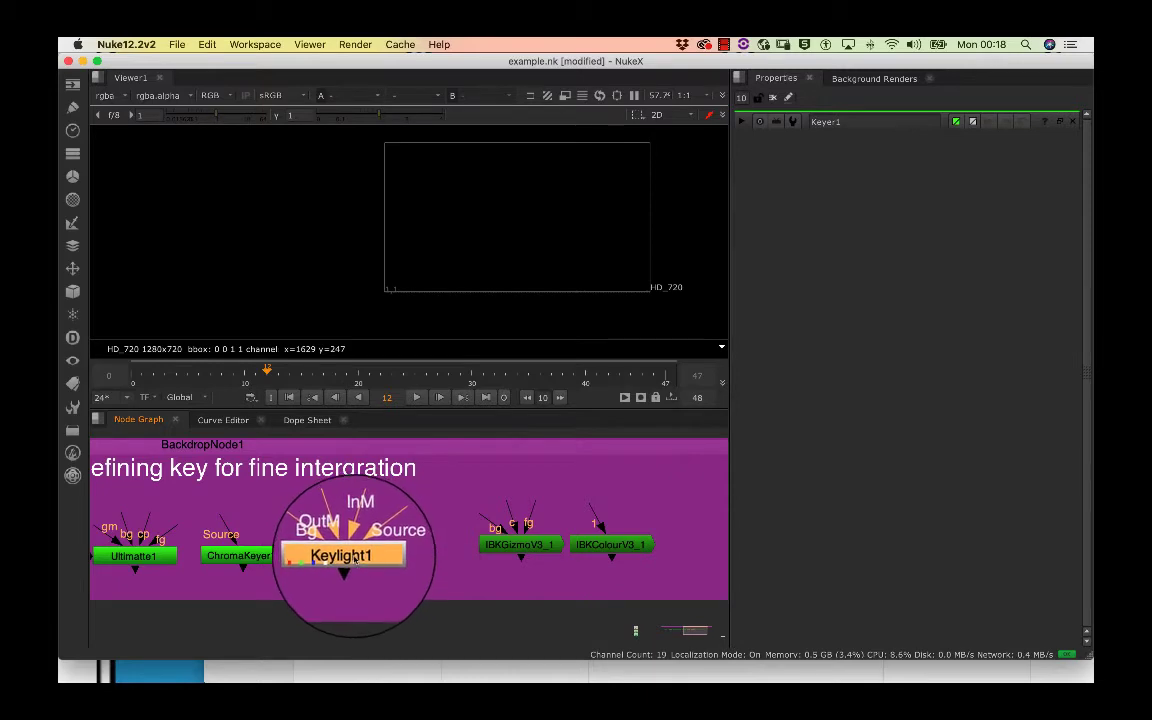
scroll(352, 561, "up", 3)
scroll(355, 540, "down", 3)
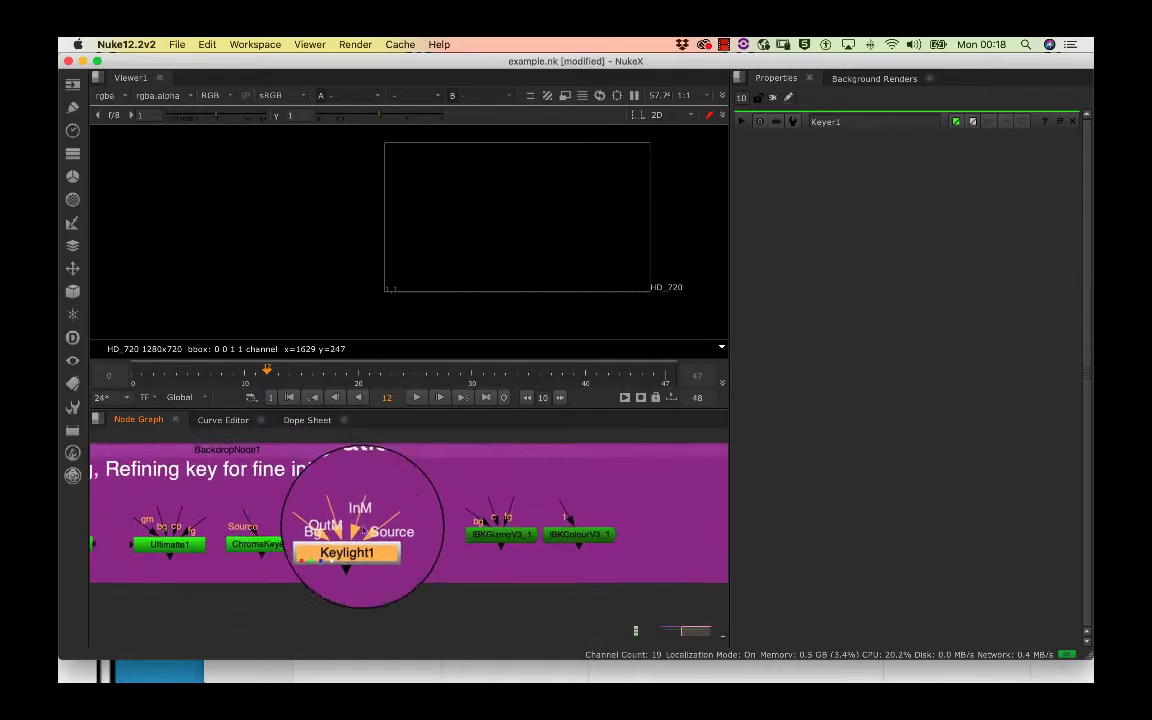
middle_click_drag(358, 526, 337, 536)
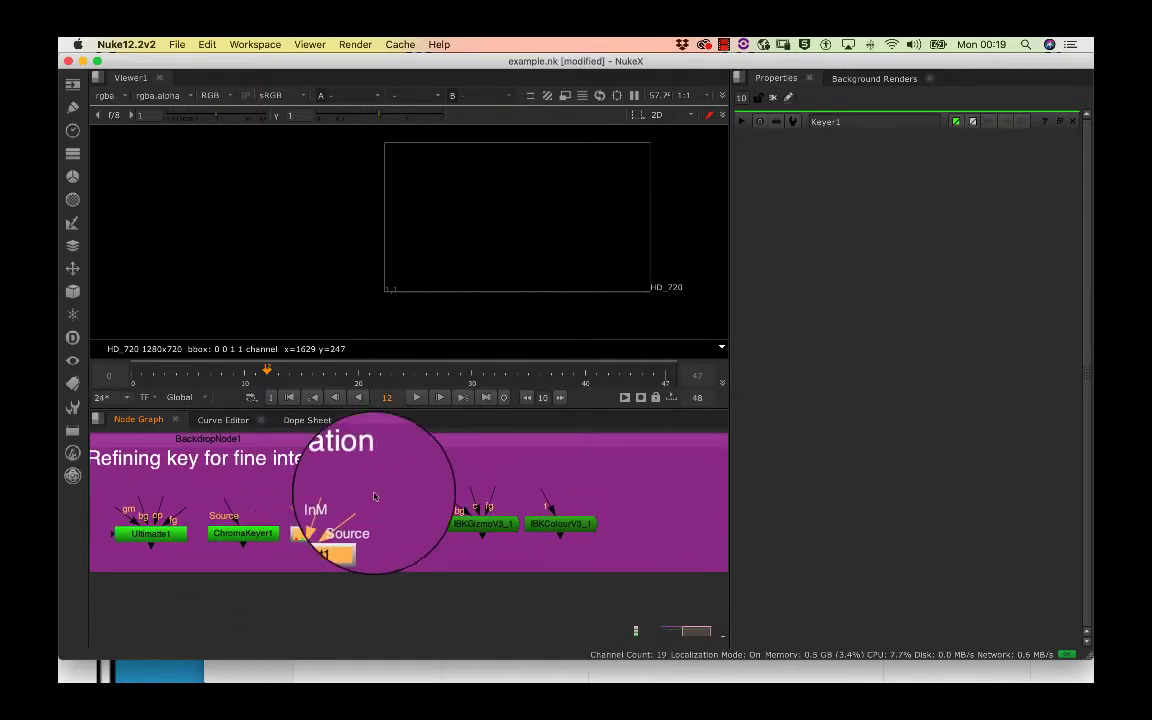
scroll(375, 520, "up", 2)
left_click(505, 535)
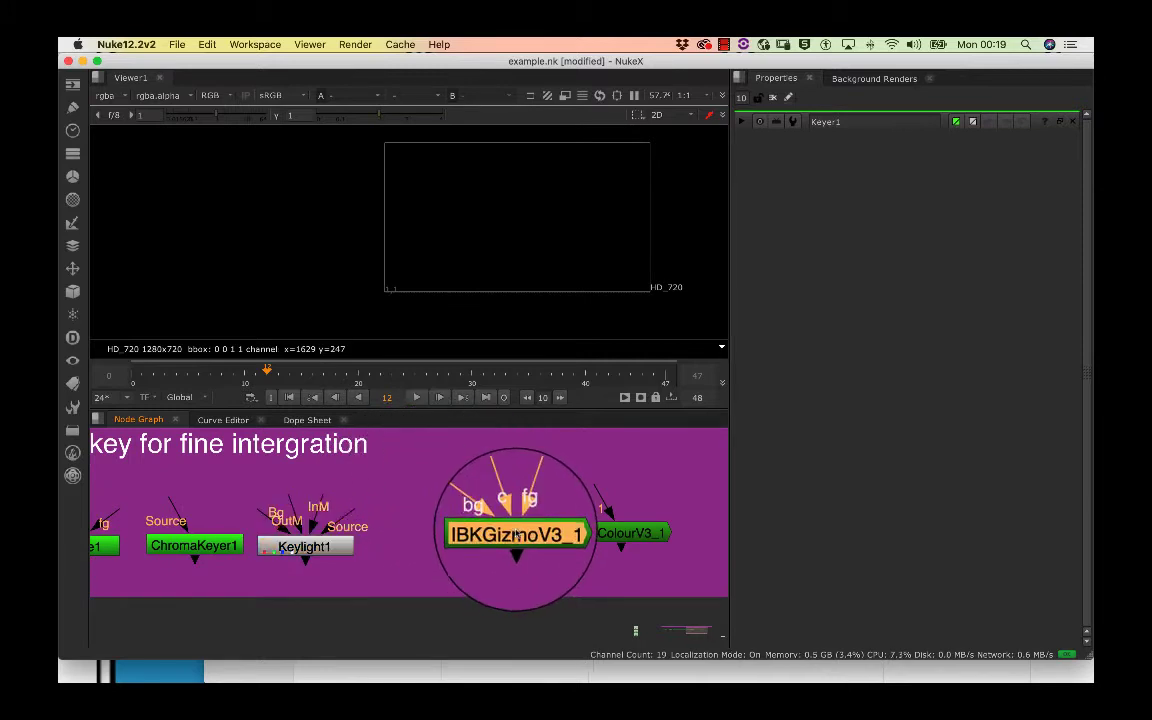
left_click(592, 552)
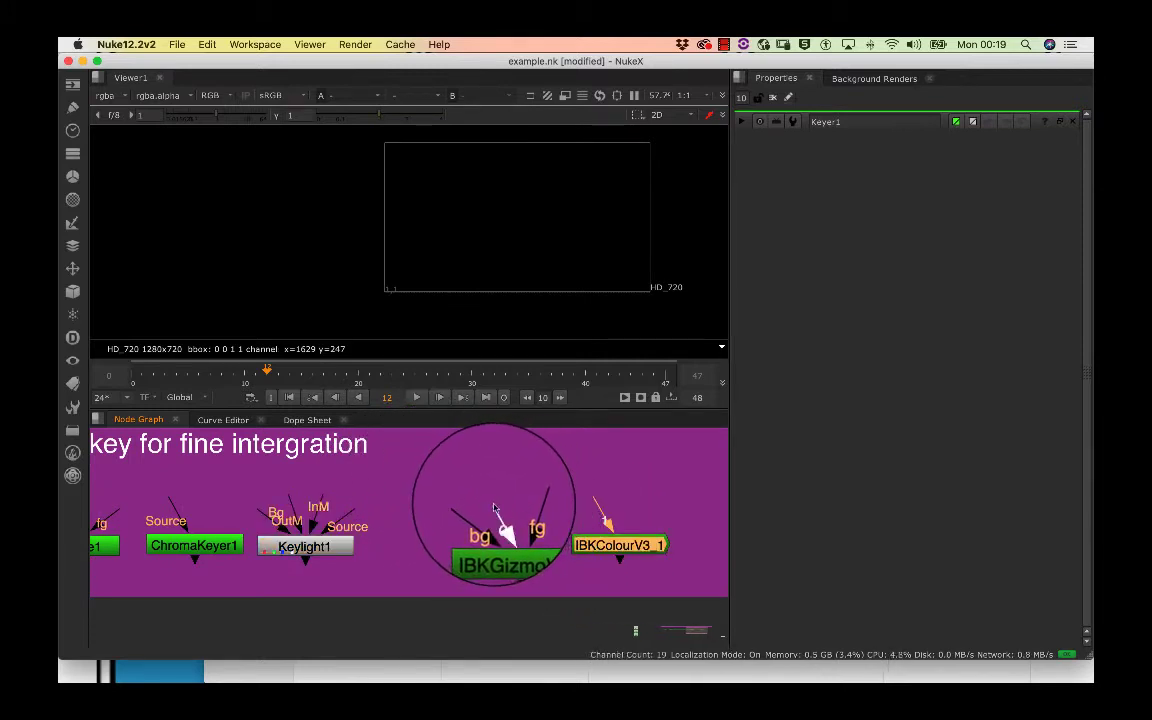
scroll(494, 508, "down", 3)
scroll(500, 508, "down", 2)
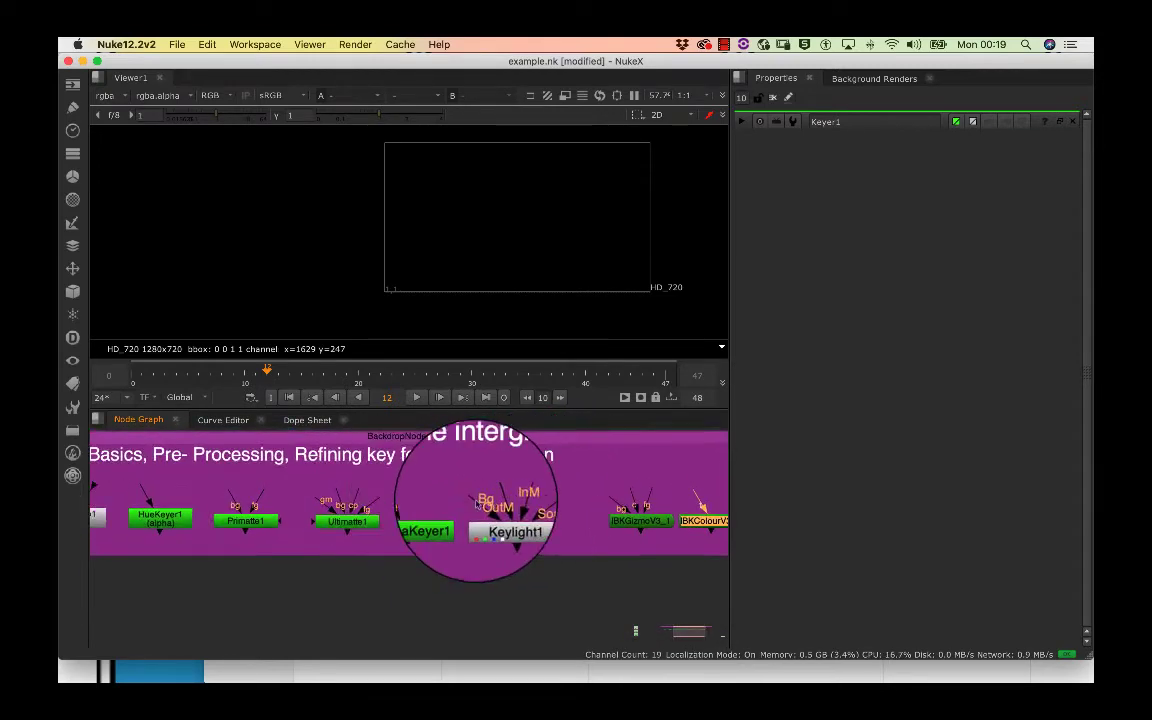
scroll(480, 525, "down", 2)
scroll(463, 480, "down", 2)
scroll(310, 488, "up", 2)
scroll(328, 474, "up", 1)
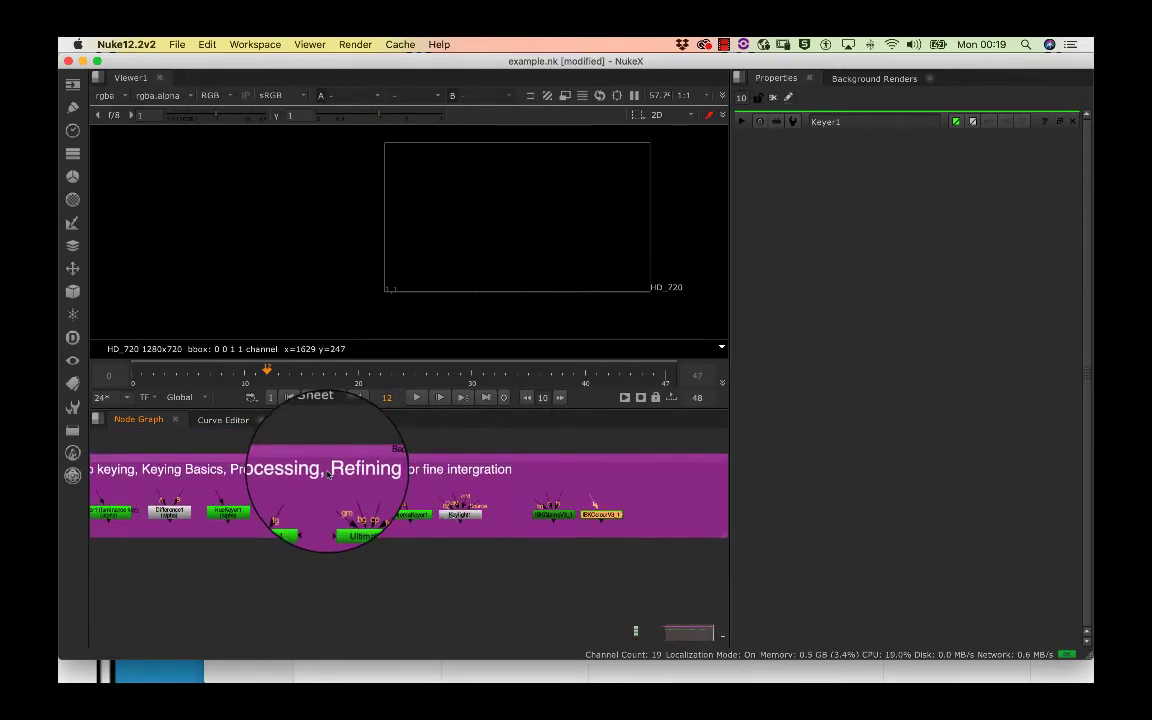
scroll(340, 468, "left", 1)
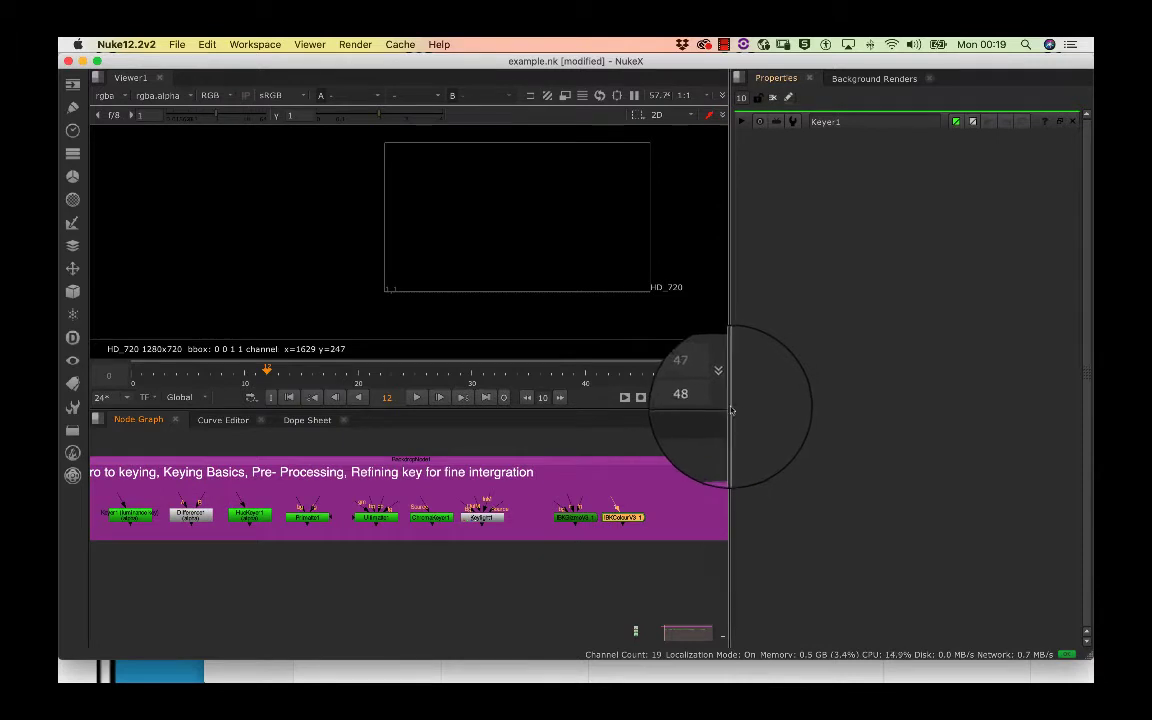
Step: Drag the Viewer/Properties divider right to widen the viewer and node graph
left_click_drag(728, 408, 834, 408)
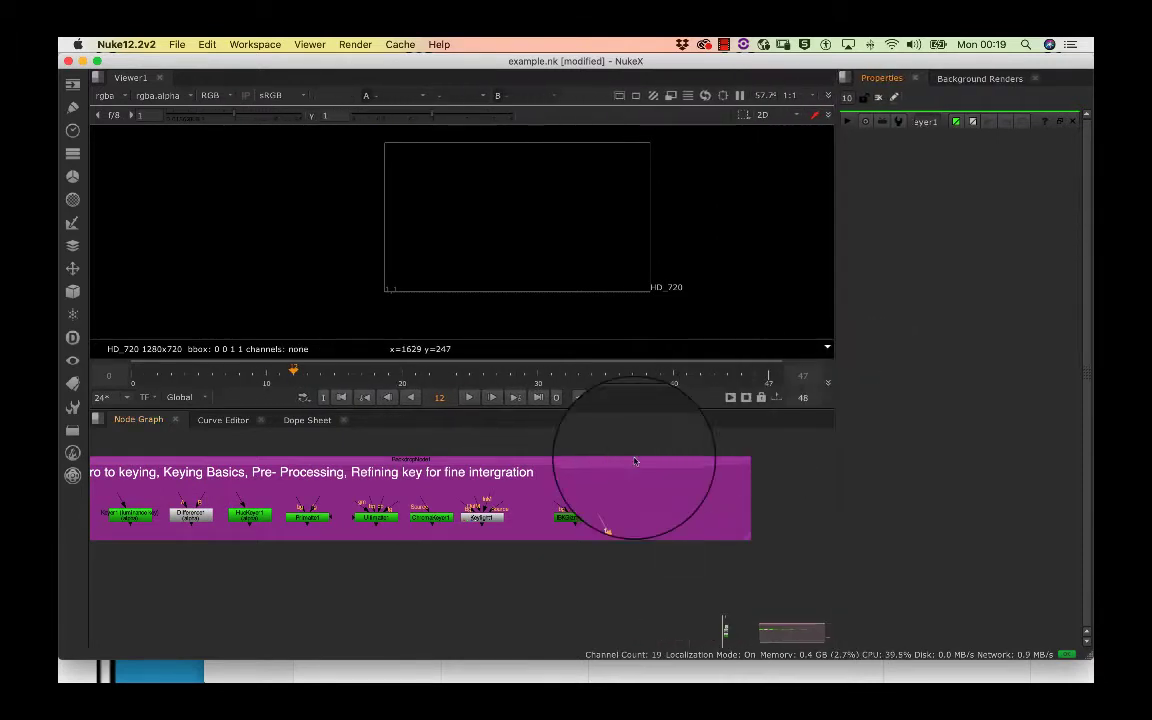
scroll(570, 490, "down", 1)
scroll(548, 527, "down", 2)
scroll(578, 452, "up", 3)
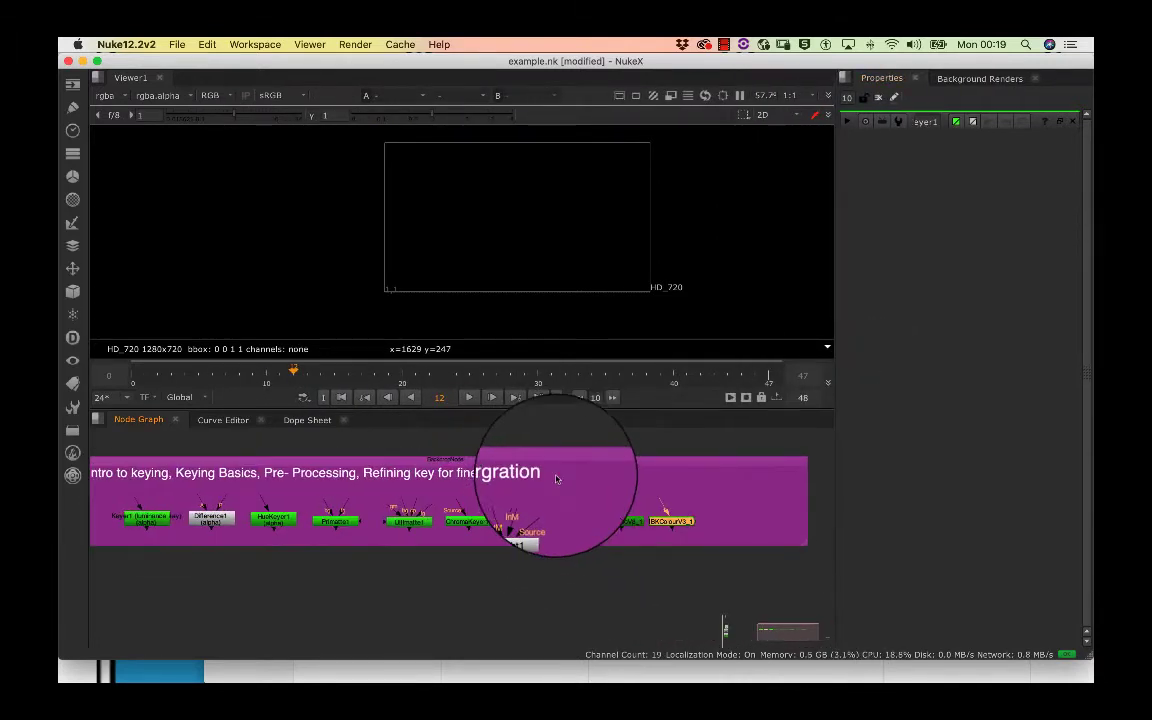
Step: Review Keyer1, UltiMatte1, ChromaKeyer1 and Keylight1 again, then clear the selection
double_click(172, 510)
left_click(240, 510)
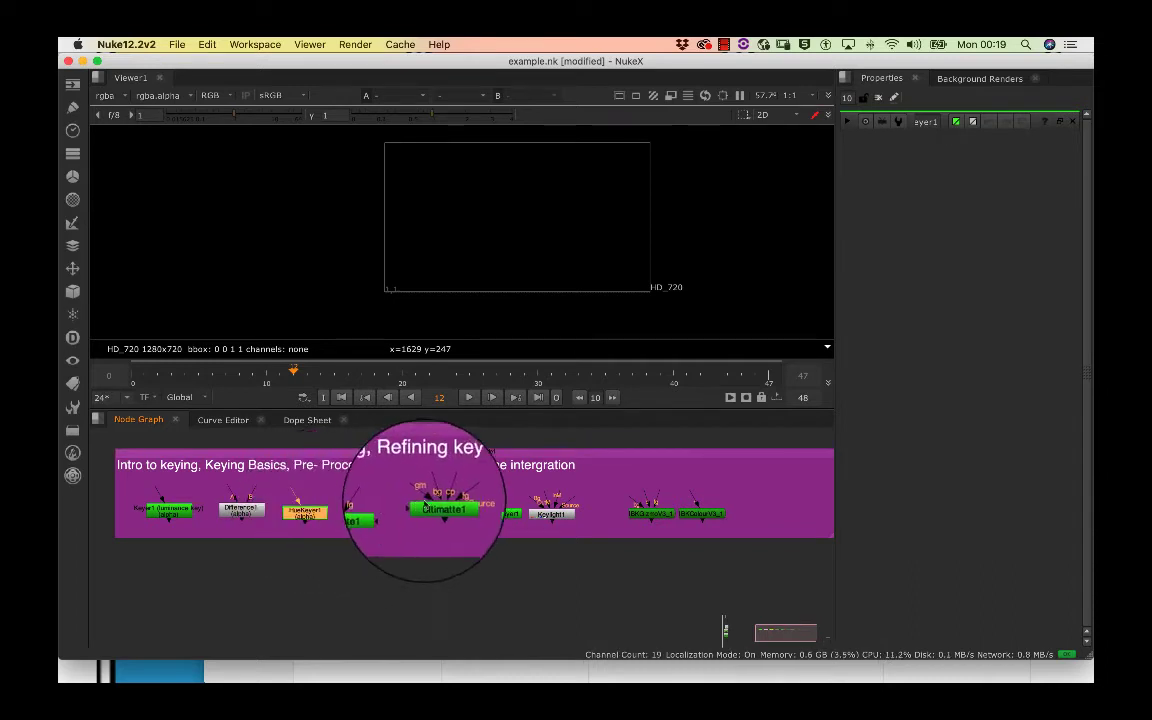
left_click(436, 507)
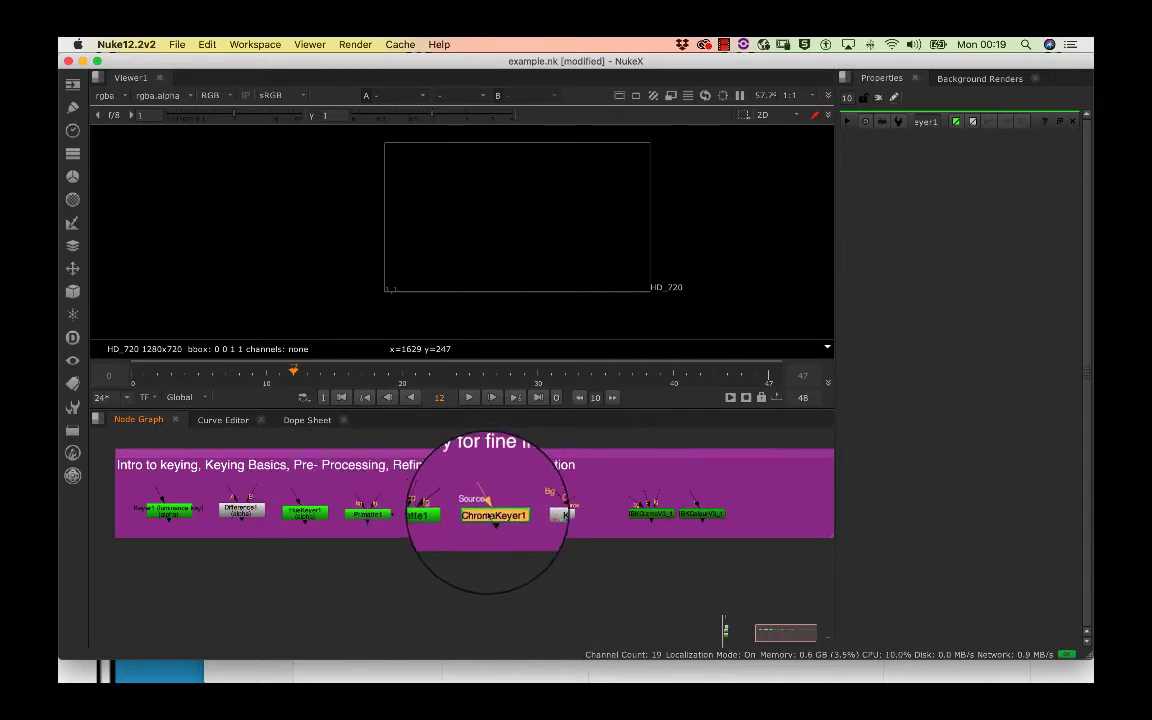
left_click(487, 517)
left_click(541, 517)
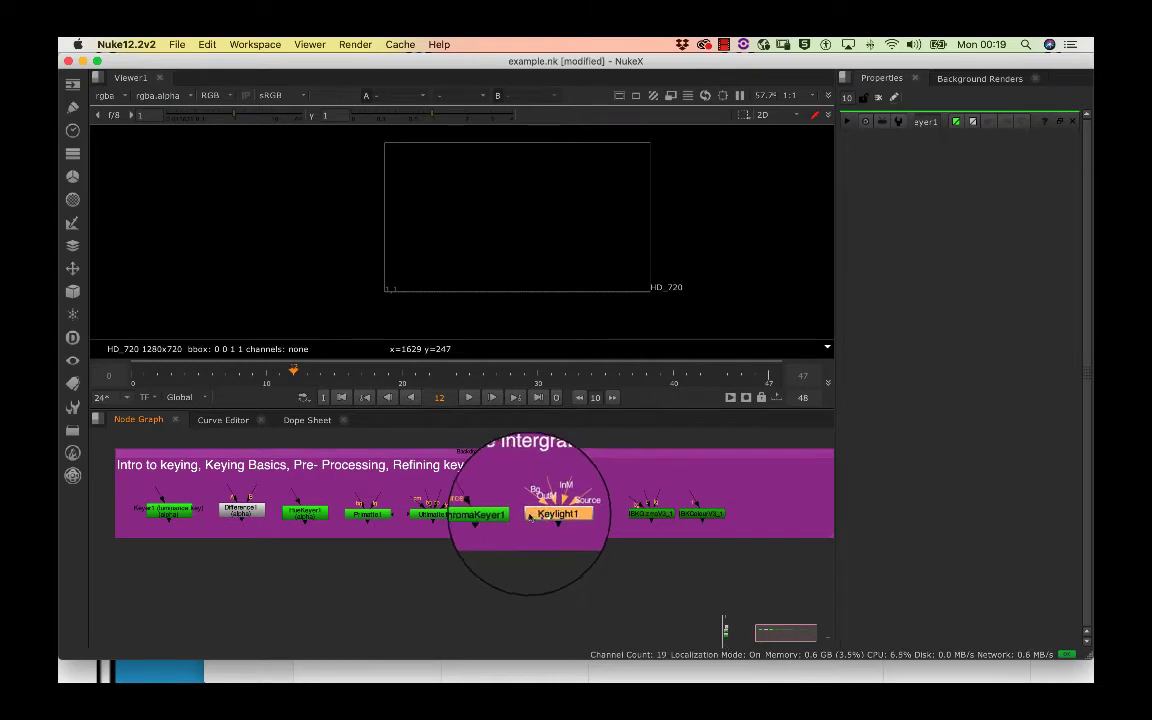
left_click(238, 547)
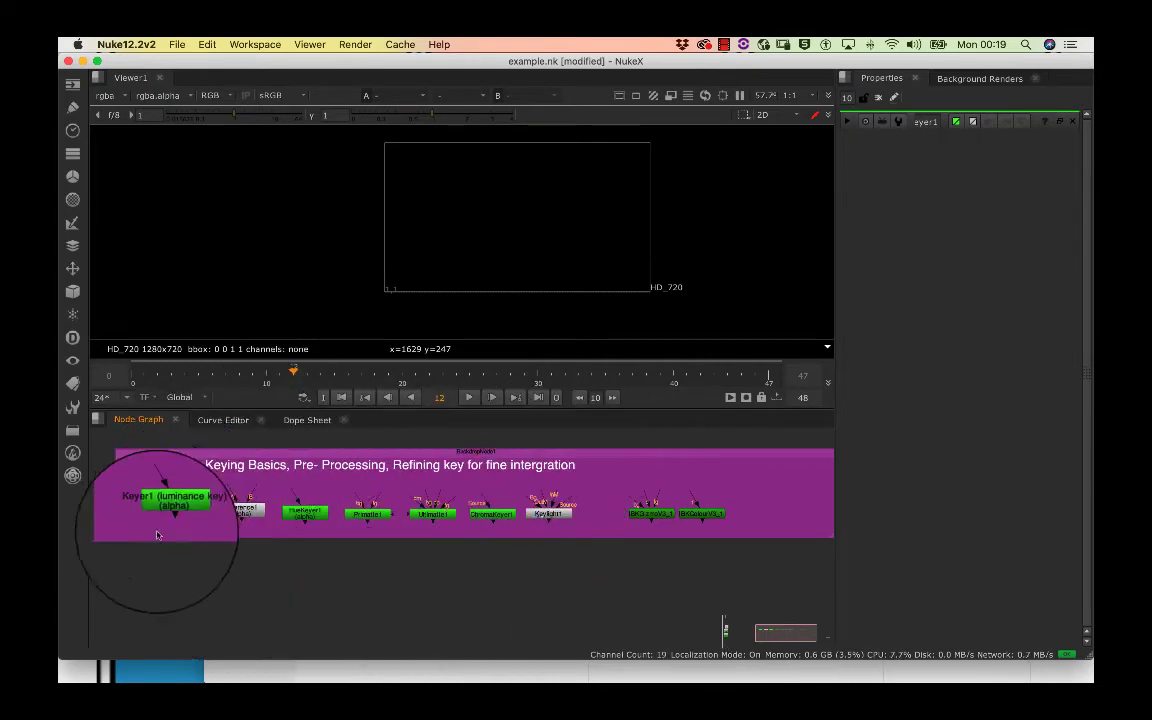
Step: Open Keyer1's settings and browse the merge and keying node menus without adding a node
double_click(190, 521)
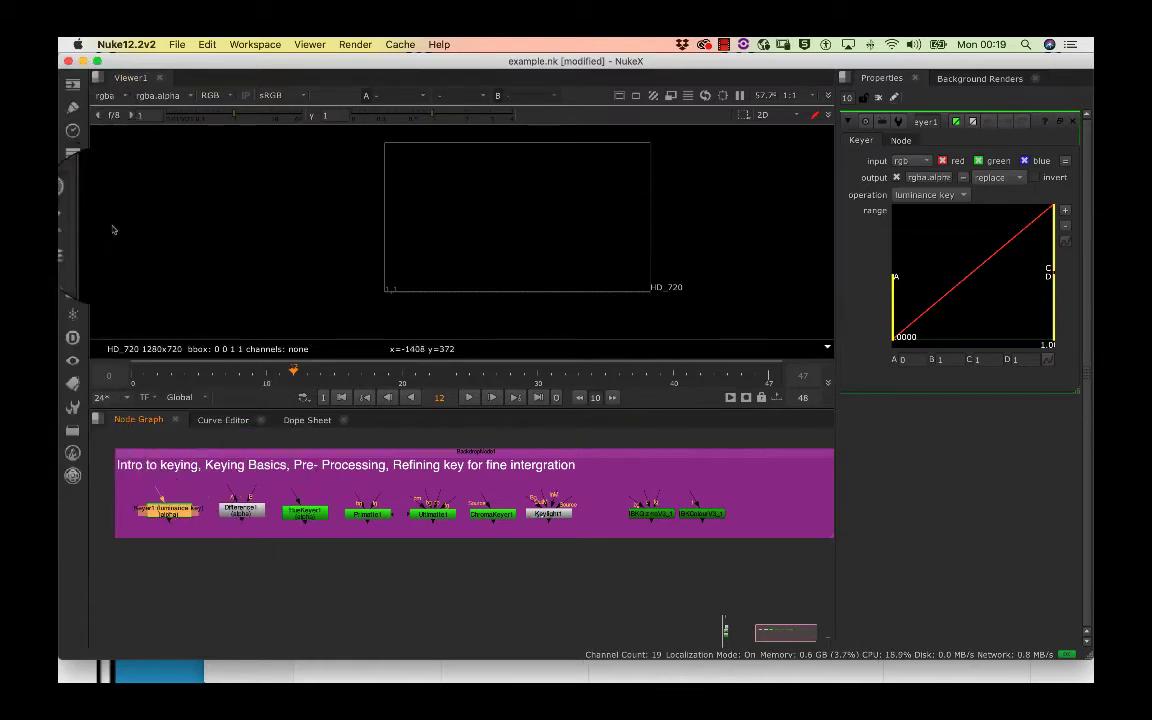
left_click(72, 245)
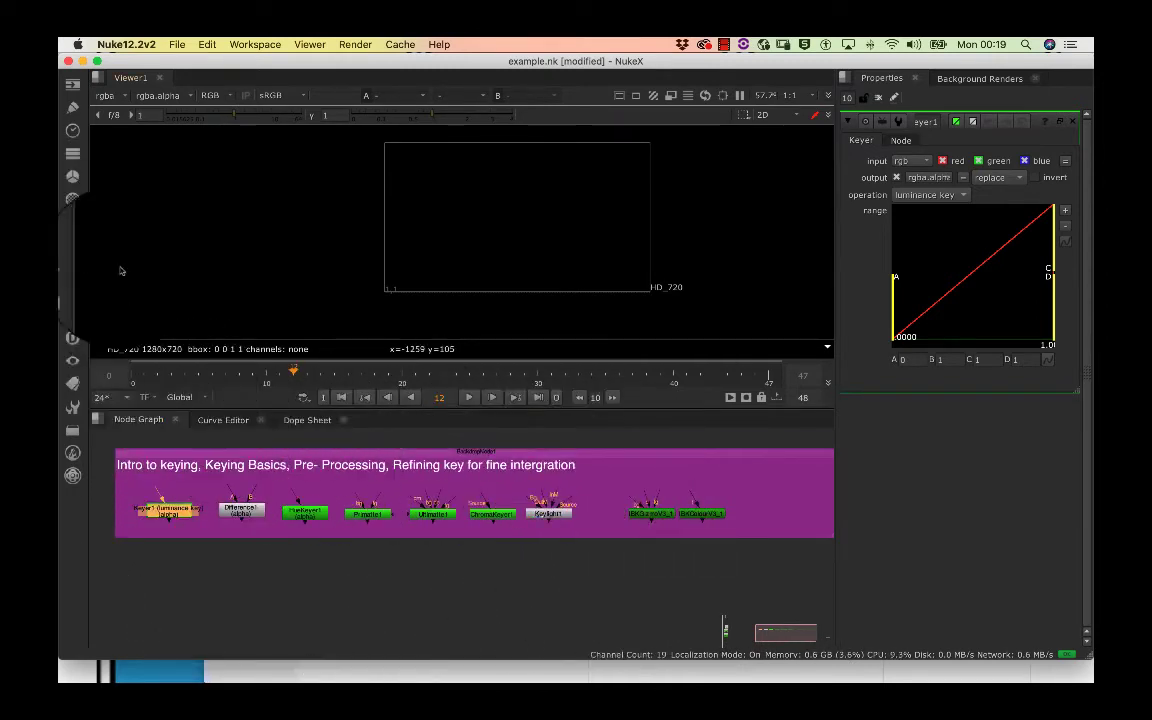
left_click(73, 229)
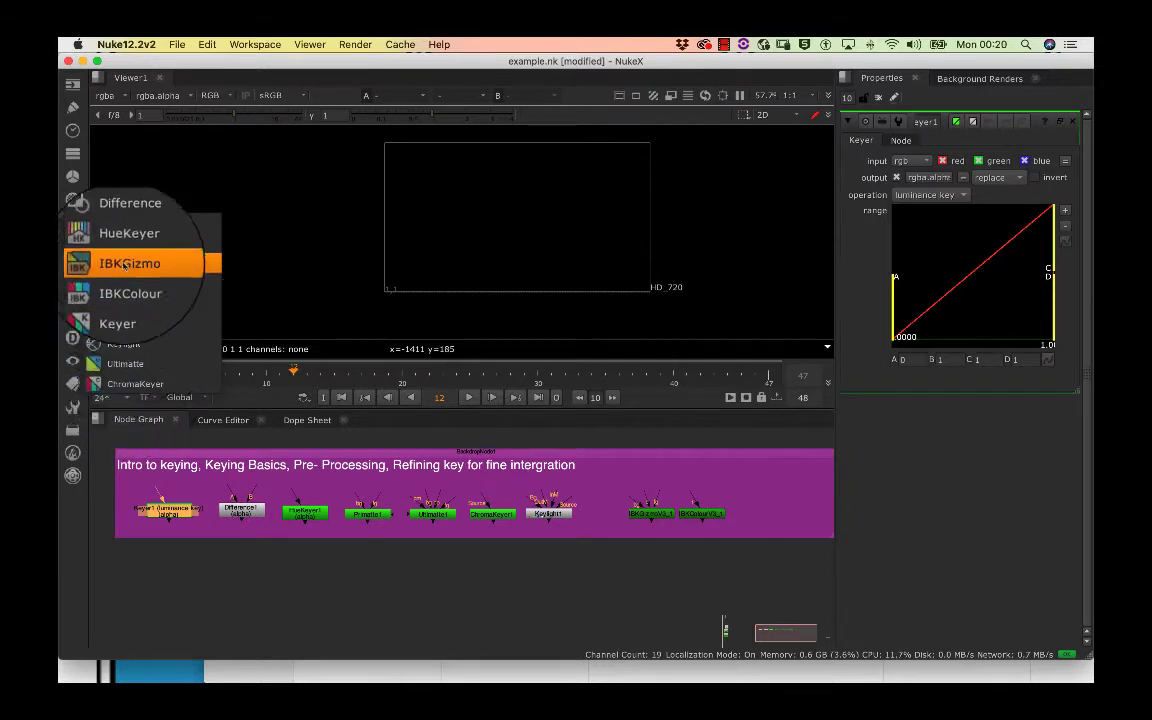
left_click(280, 578)
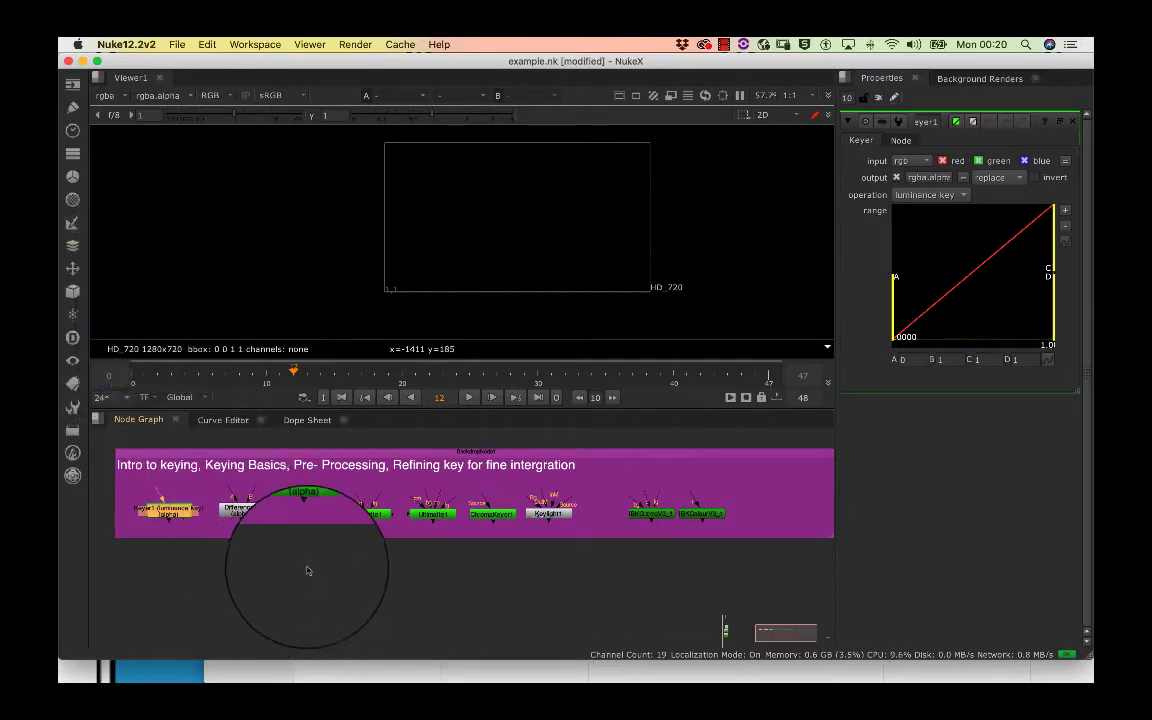
scroll(300, 525, "up", 2)
scroll(318, 555, "down", 3)
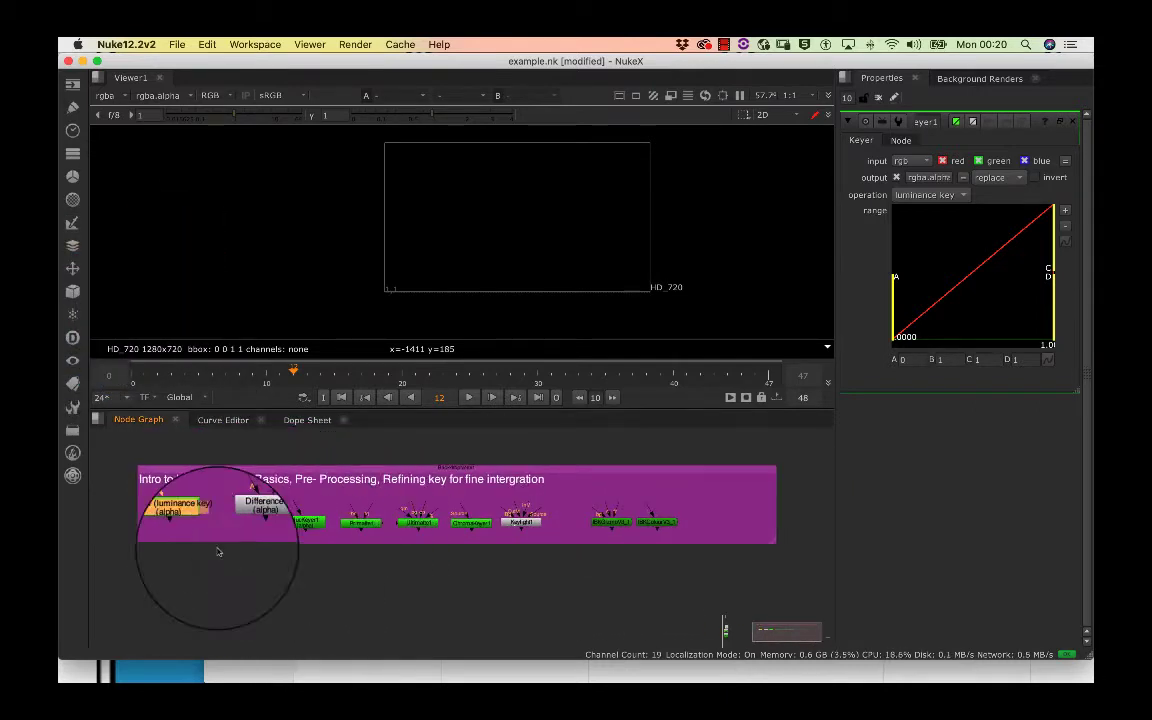
left_click_drag(183, 528, 185, 515)
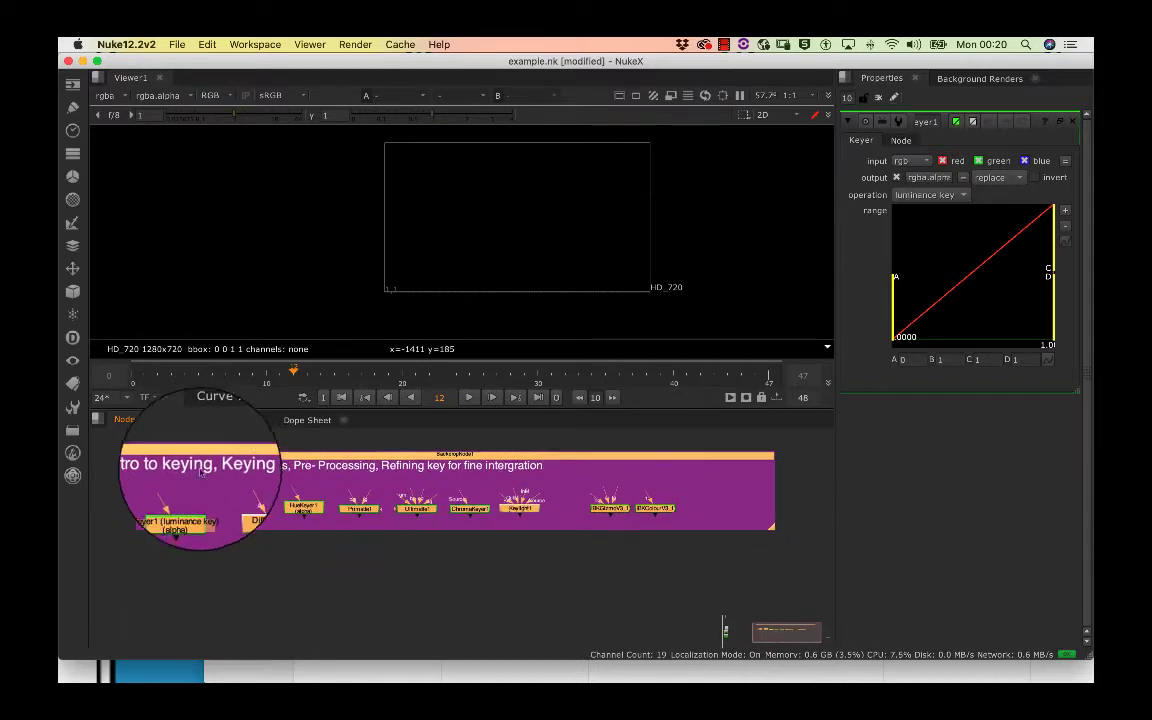
Step: Confirm Keyer1 uses input rgb, output rgba.alpha and the luminance key operation
double_click(185, 515)
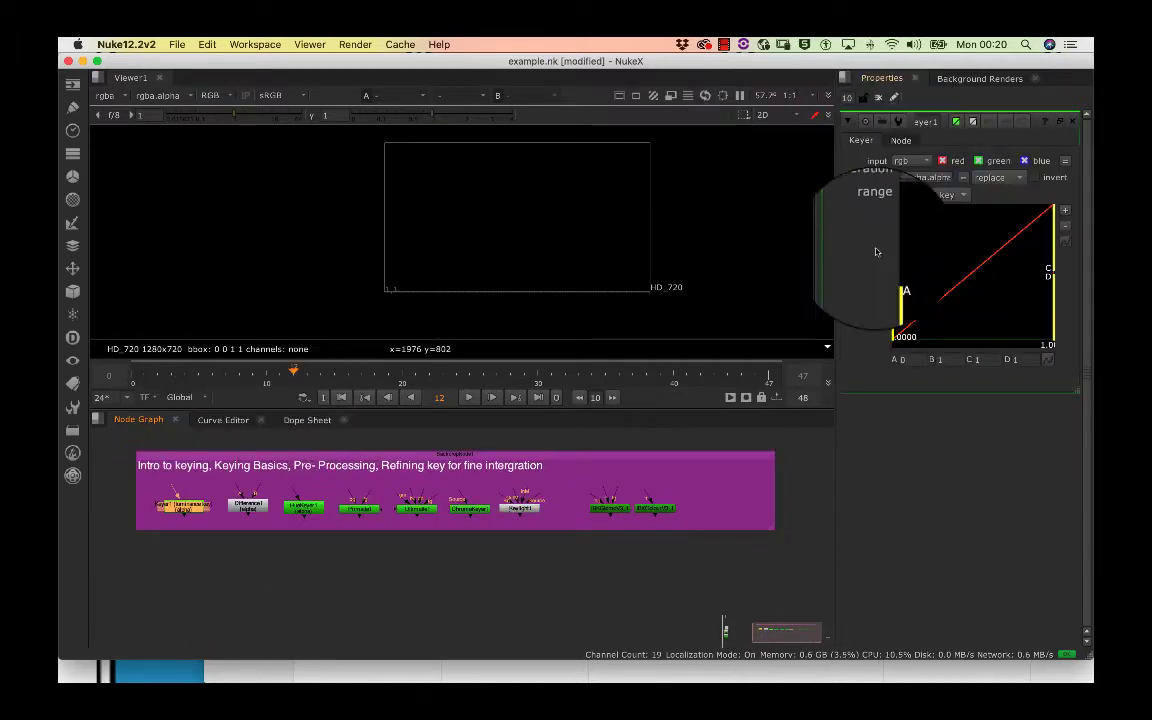
left_click_drag(835, 405, 757, 413)
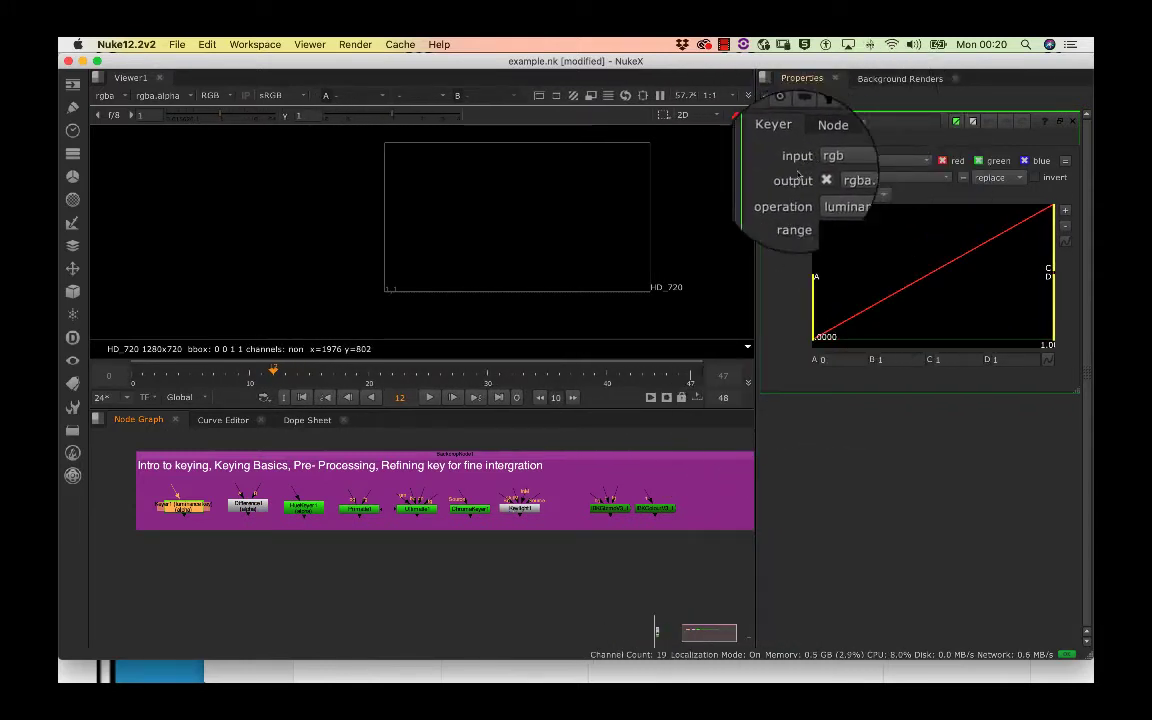
left_click(840, 162)
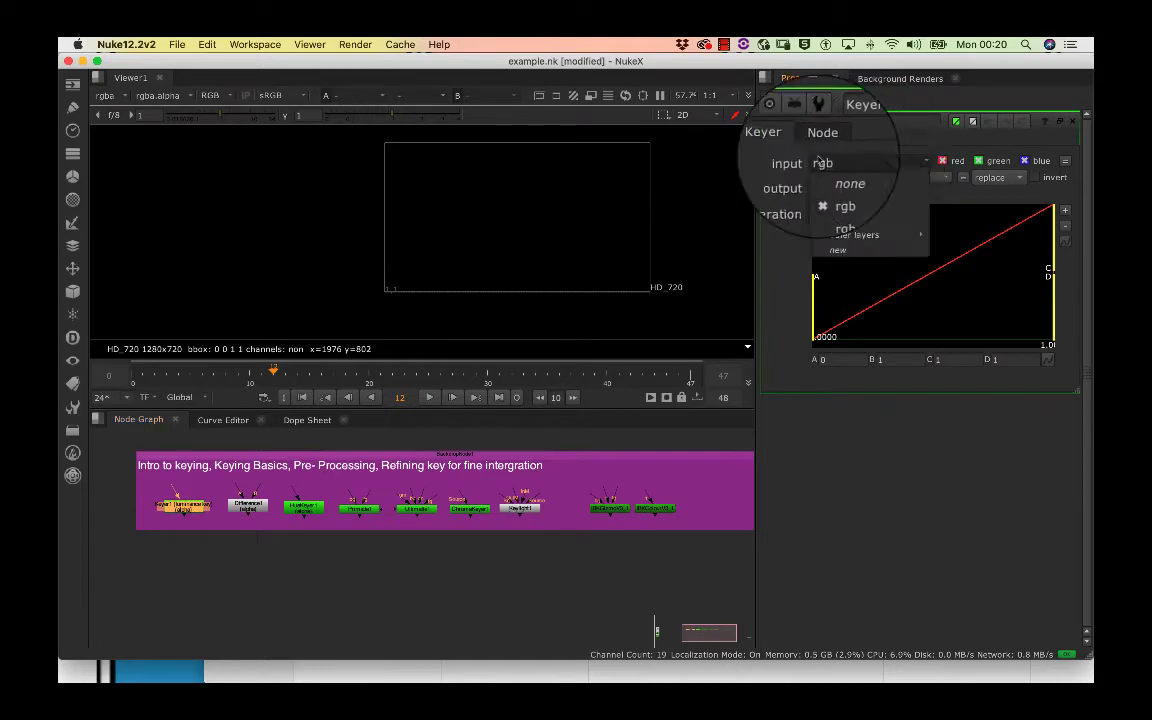
left_click(841, 190)
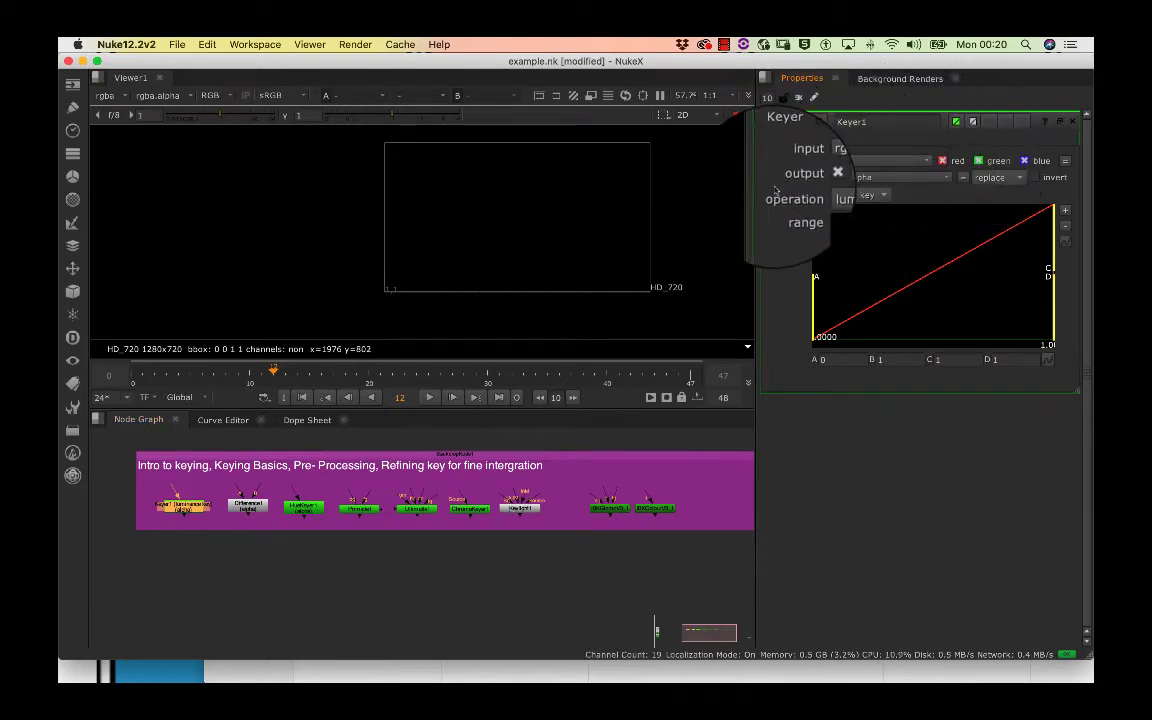
left_click(870, 178)
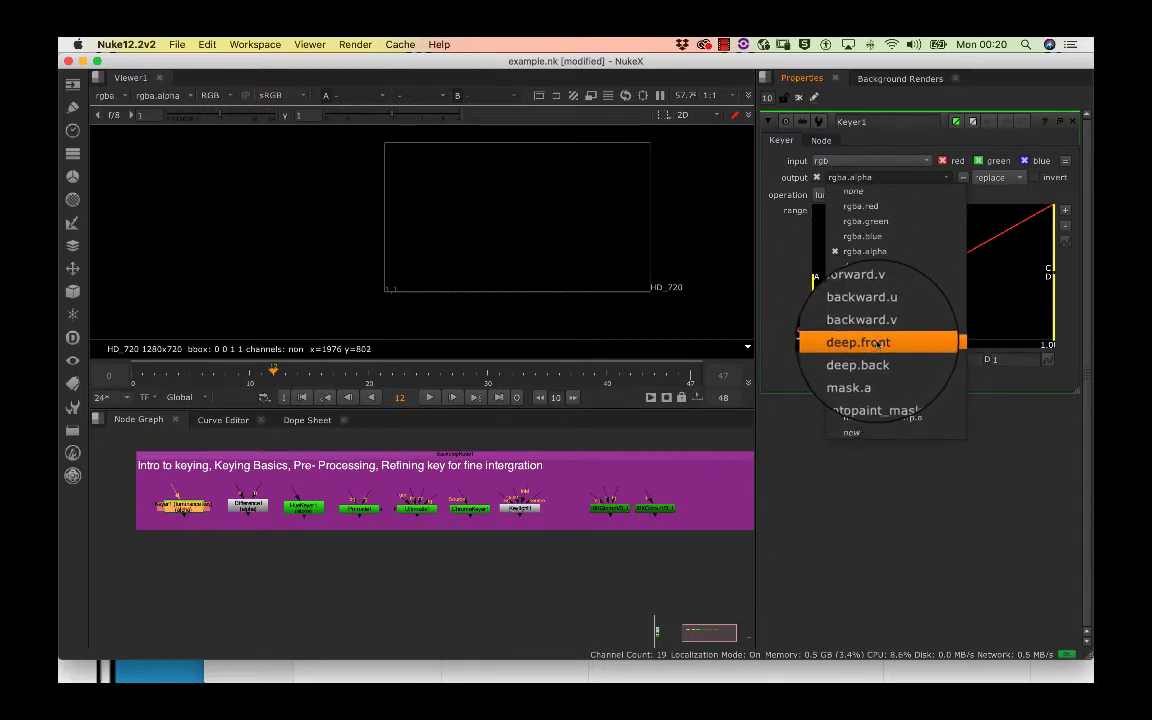
left_click(864, 252)
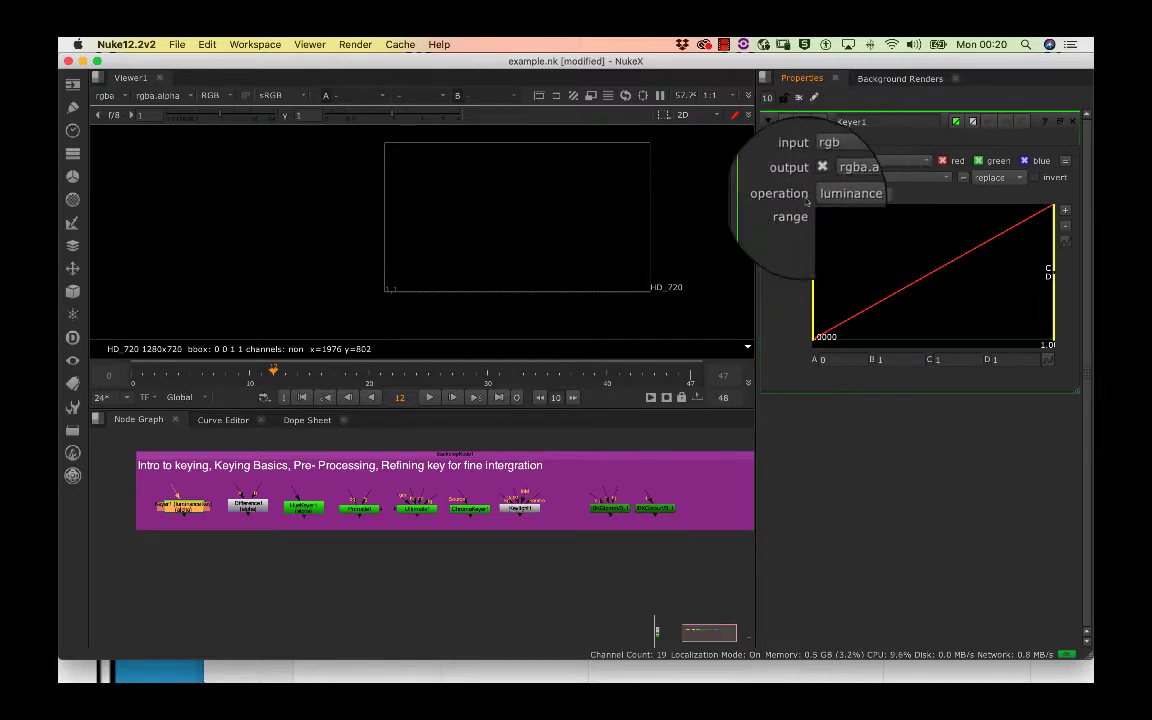
left_click(850, 196)
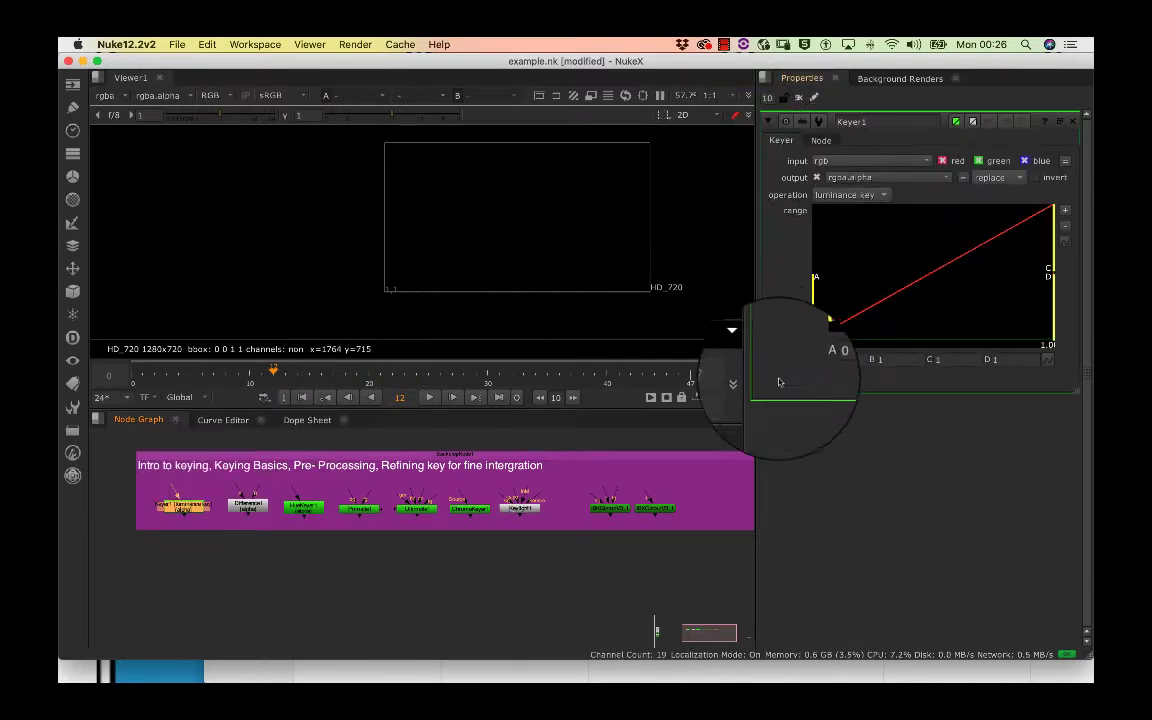
Step: Widen the settings area and drag Keyer1's range points A–D into a rough trapezoid
left_click_drag(755, 401, 706, 419)
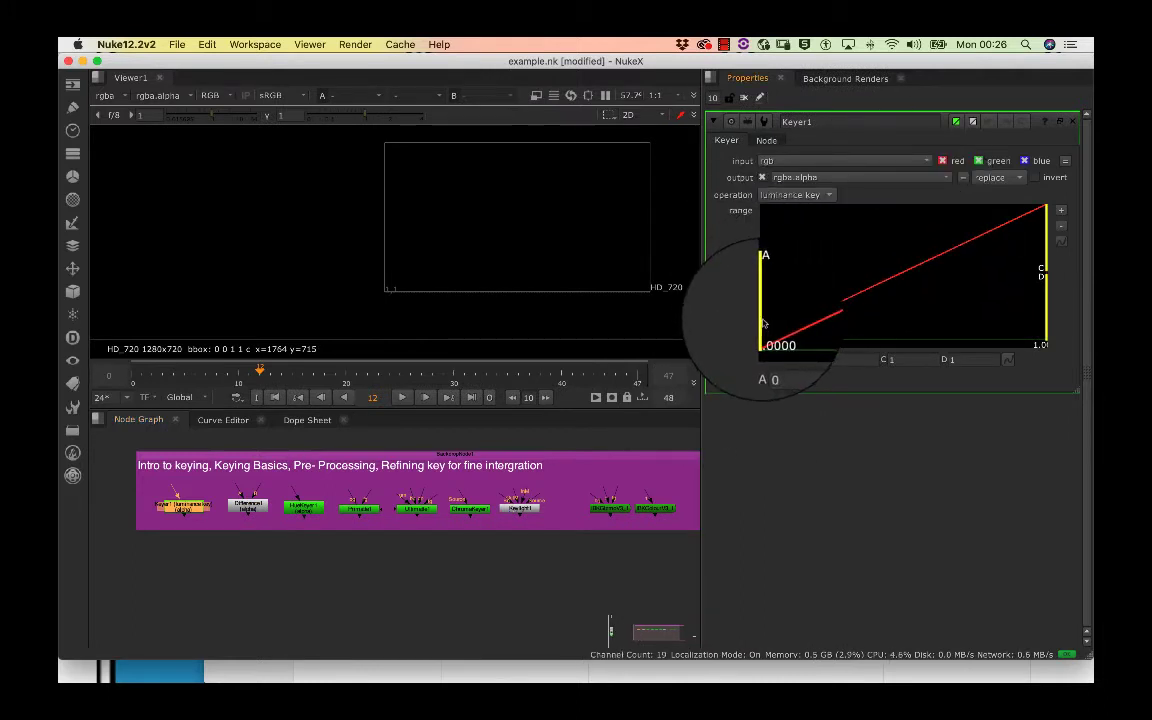
left_click_drag(770, 321, 784, 321)
left_click_drag(1046, 206, 845, 210)
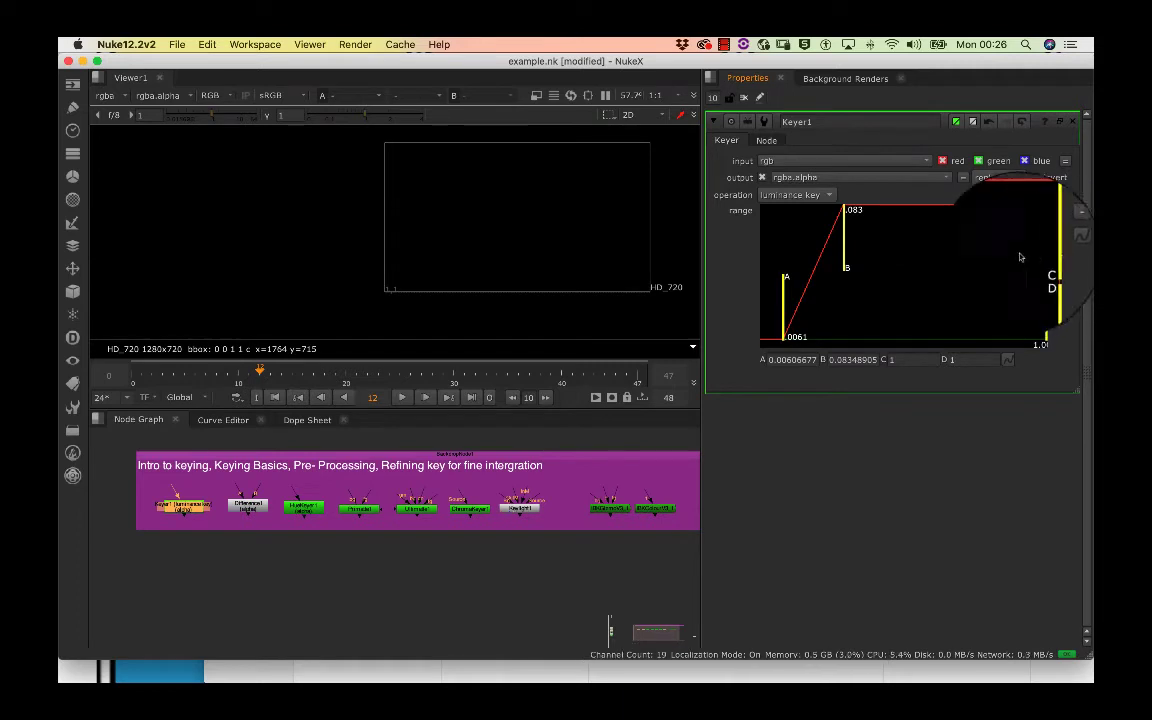
left_click_drag(1060, 230, 964, 230)
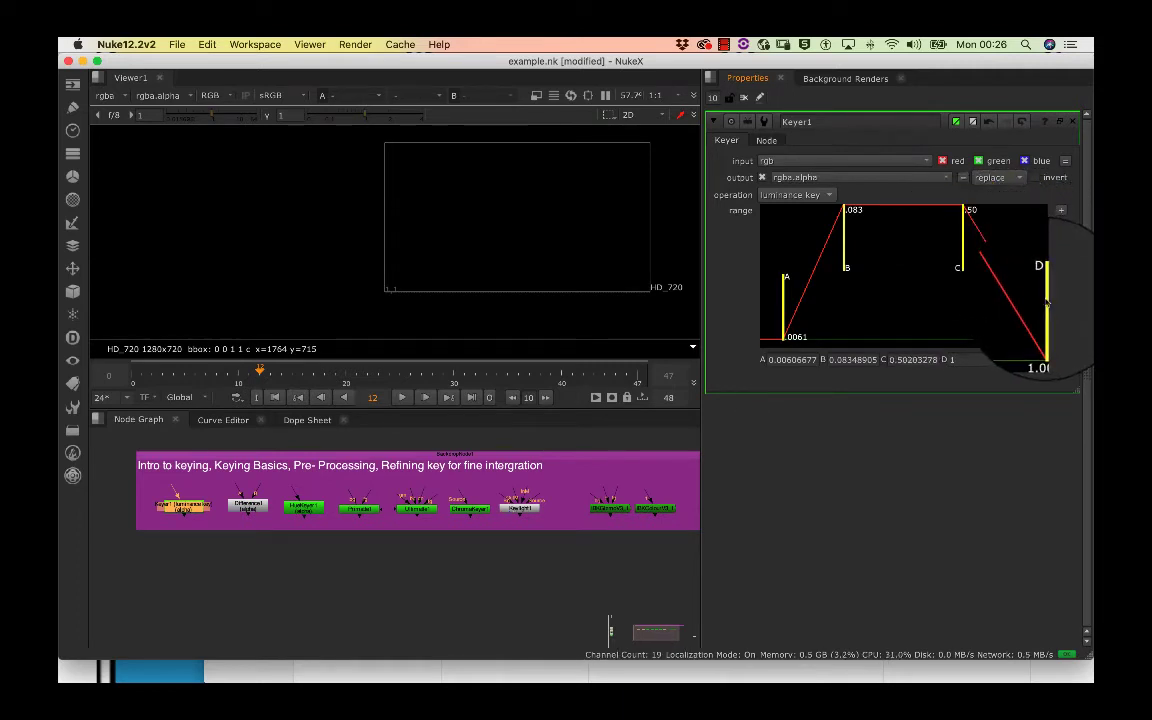
left_click_drag(1046, 300, 1018, 300)
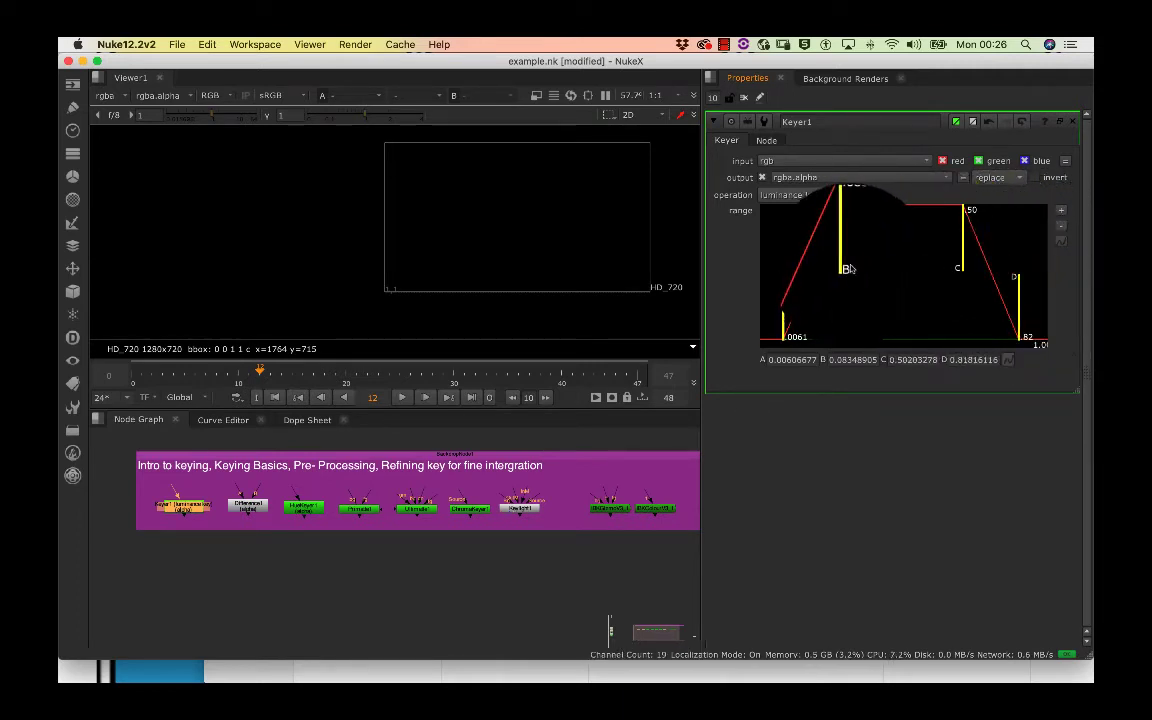
left_click_drag(853, 268, 860, 268)
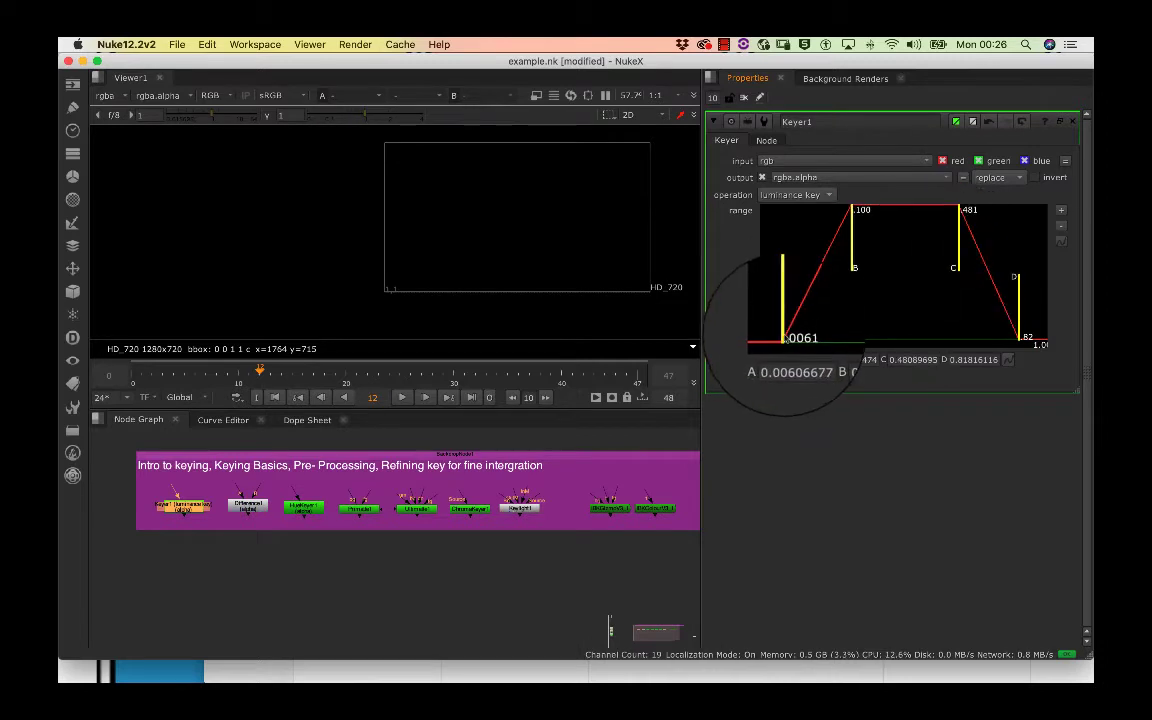
Step: Fine-tune points A, D and B to finish at A≈0.034, B≈0.265, D≈0.888
left_click_drag(798, 322, 769, 328)
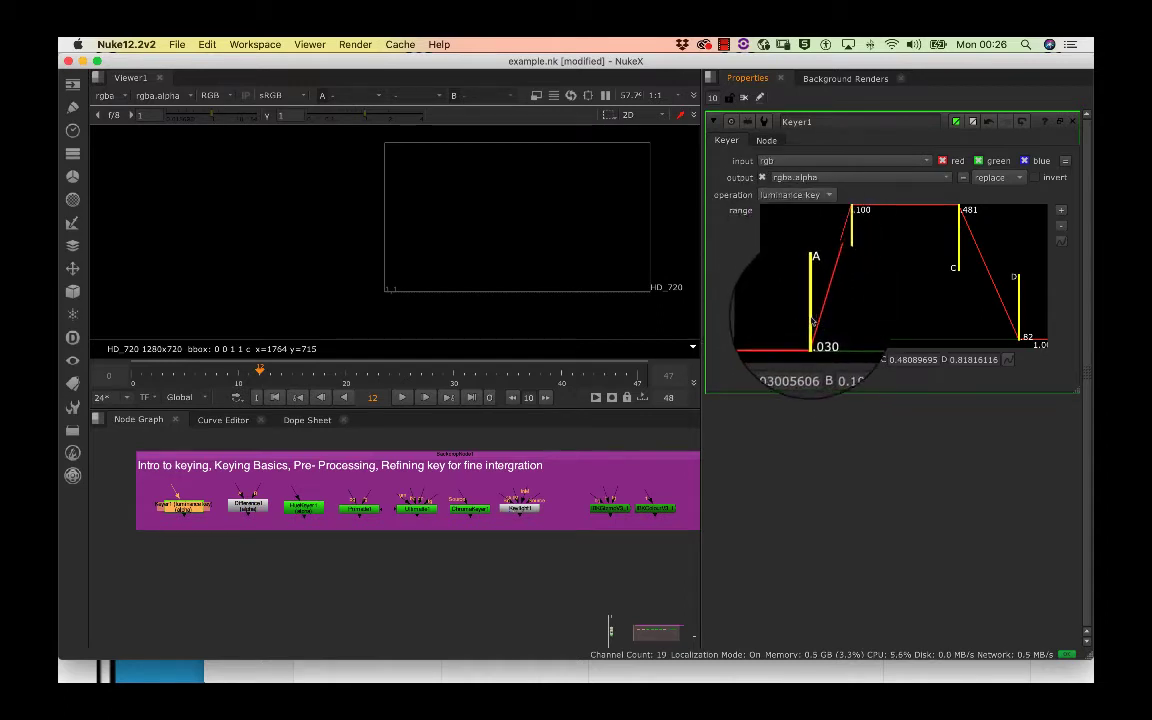
left_click_drag(812, 320, 802, 320)
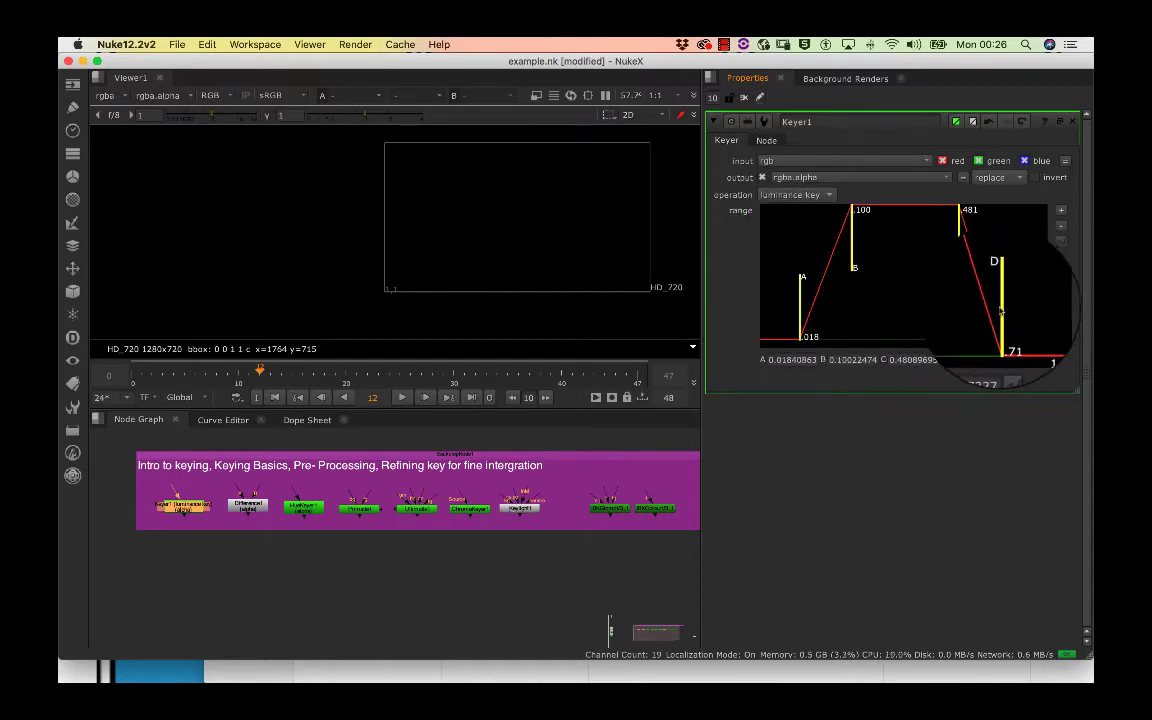
left_click_drag(998, 311, 1012, 304)
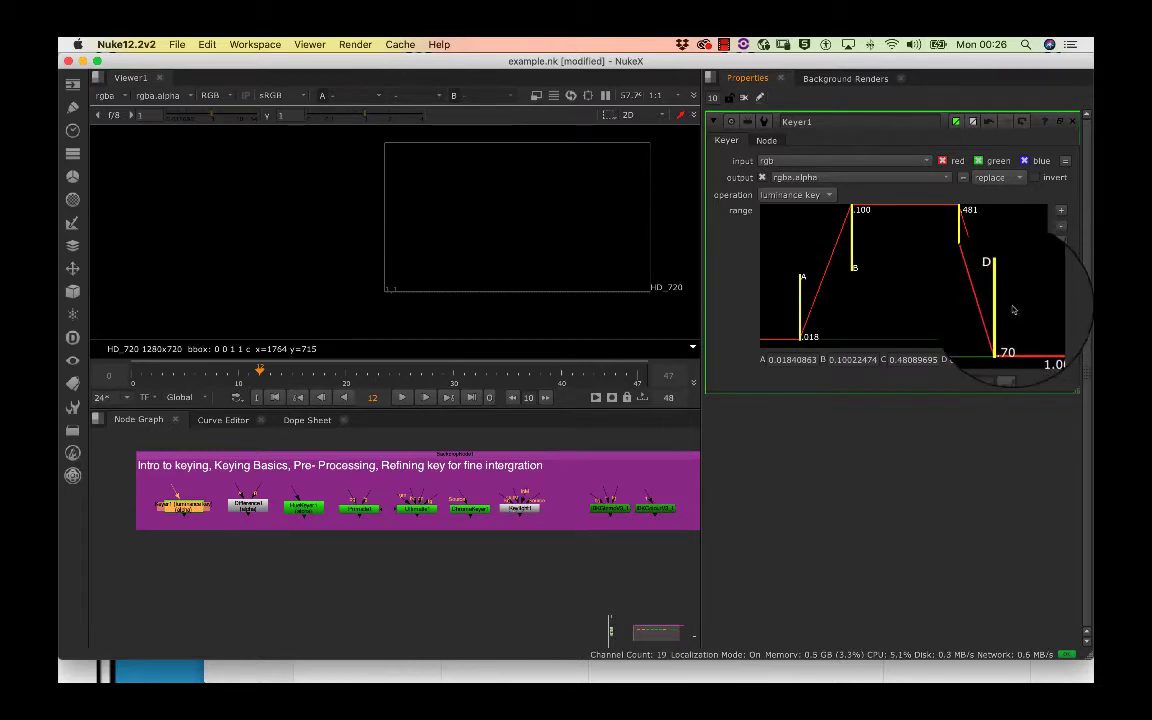
left_click_drag(1014, 307, 1016, 305)
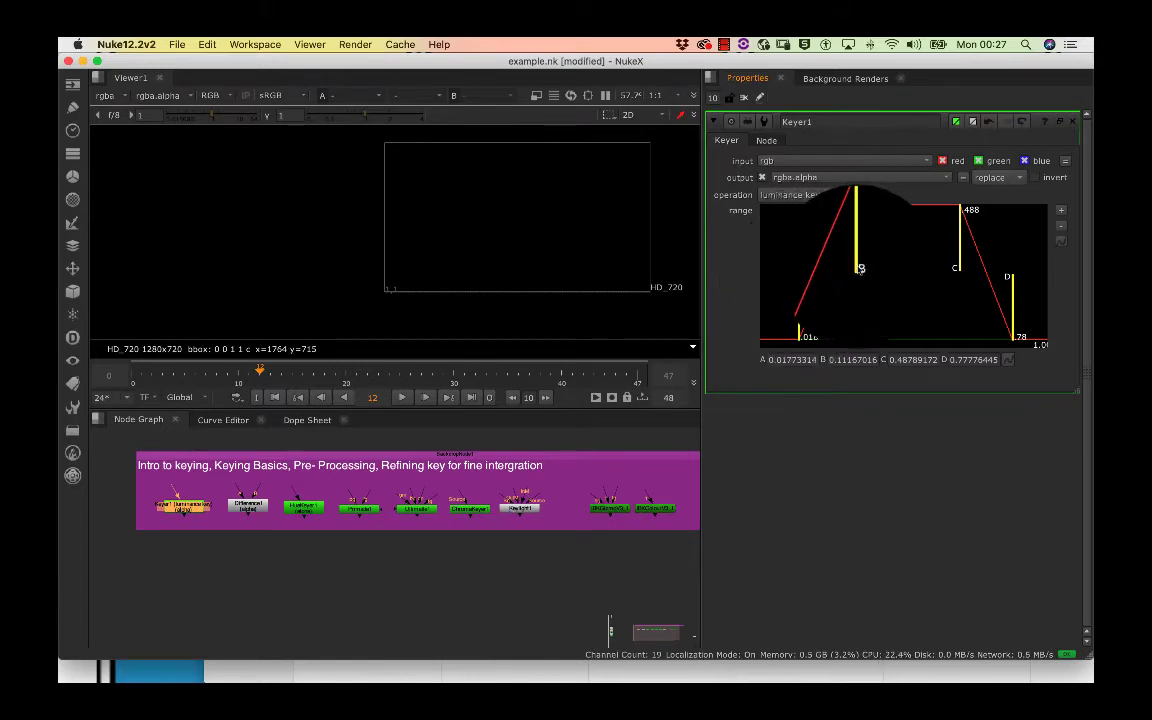
left_click_drag(860, 268, 867, 266)
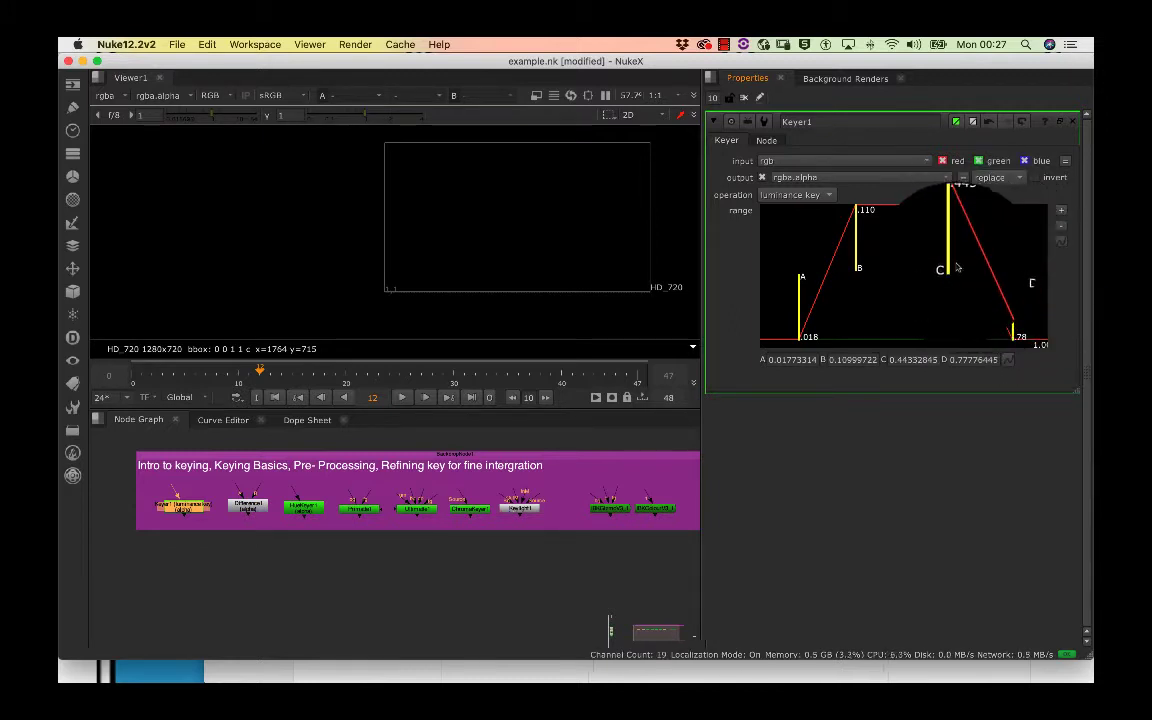
left_click_drag(858, 269, 861, 268)
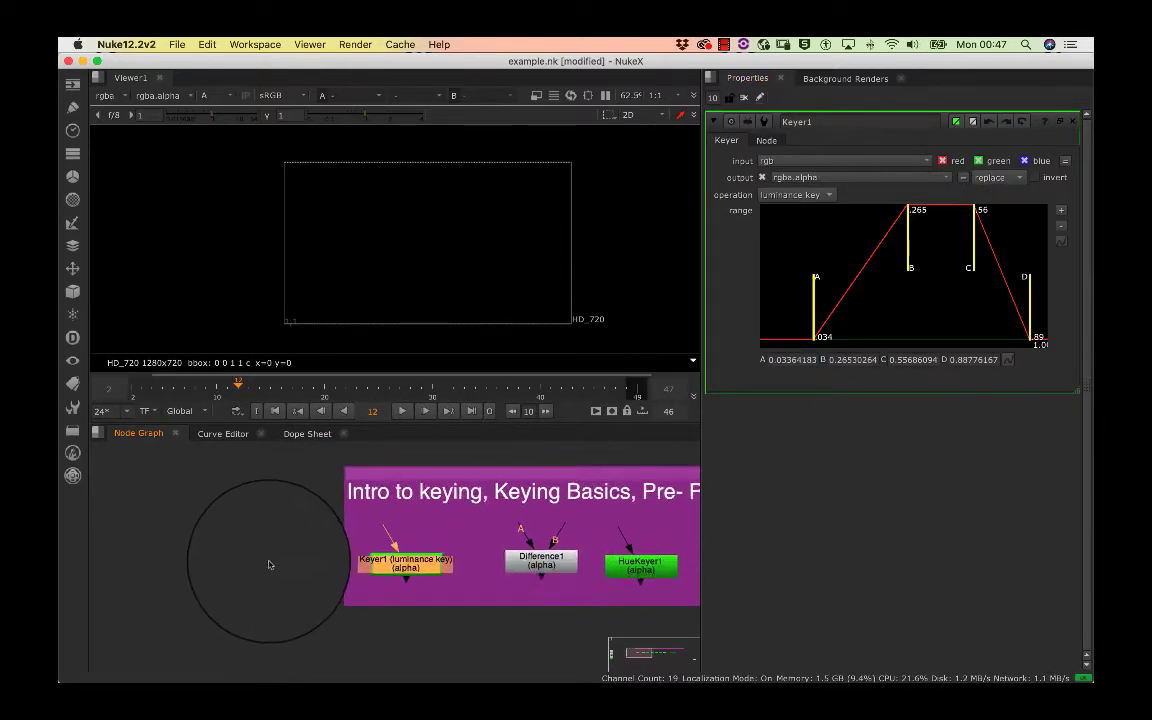
Step: Create a new Keyer2 node, removing an accidentally added KeyMix node
scroll(267, 573, "left", 5)
left_click(293, 573)
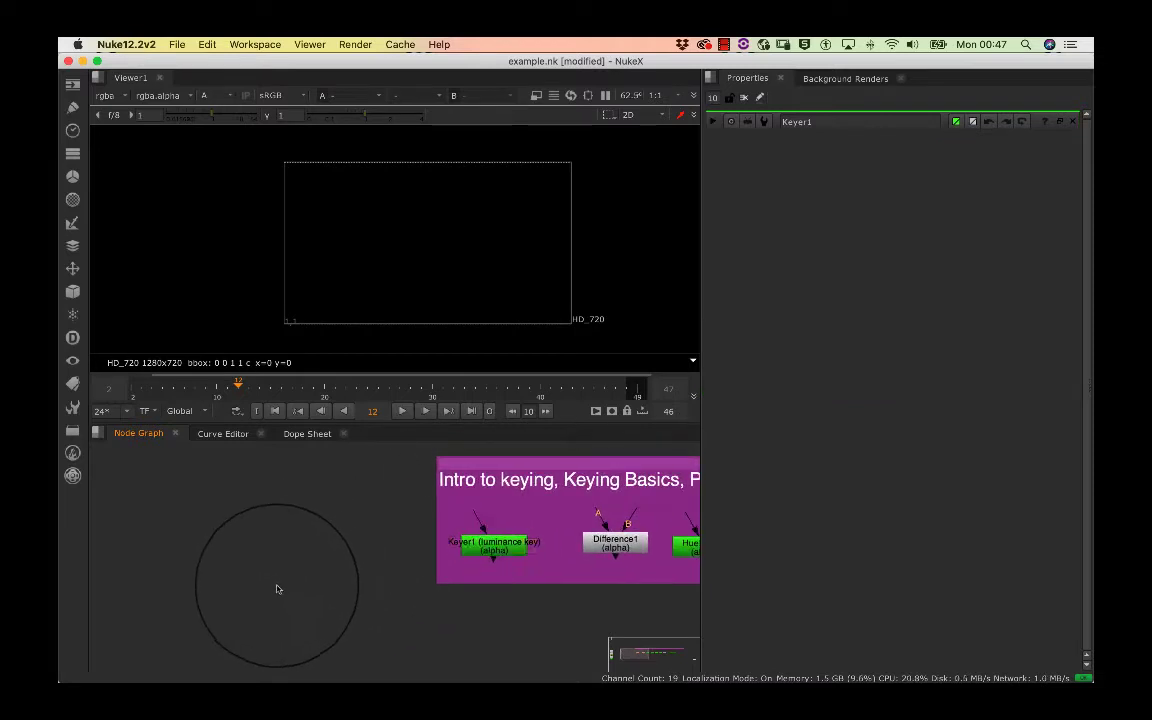
key("Tab")
type("k")
type("ey")
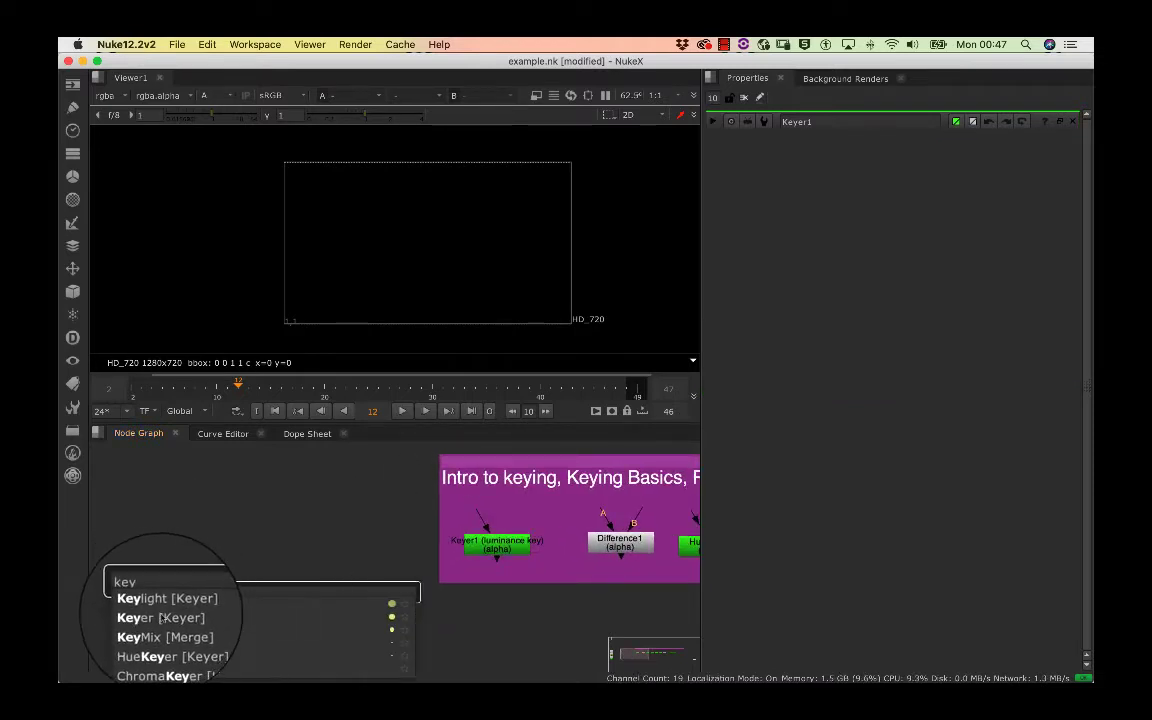
key("Down")
key("Down")
key("Return")
key("BackSpace")
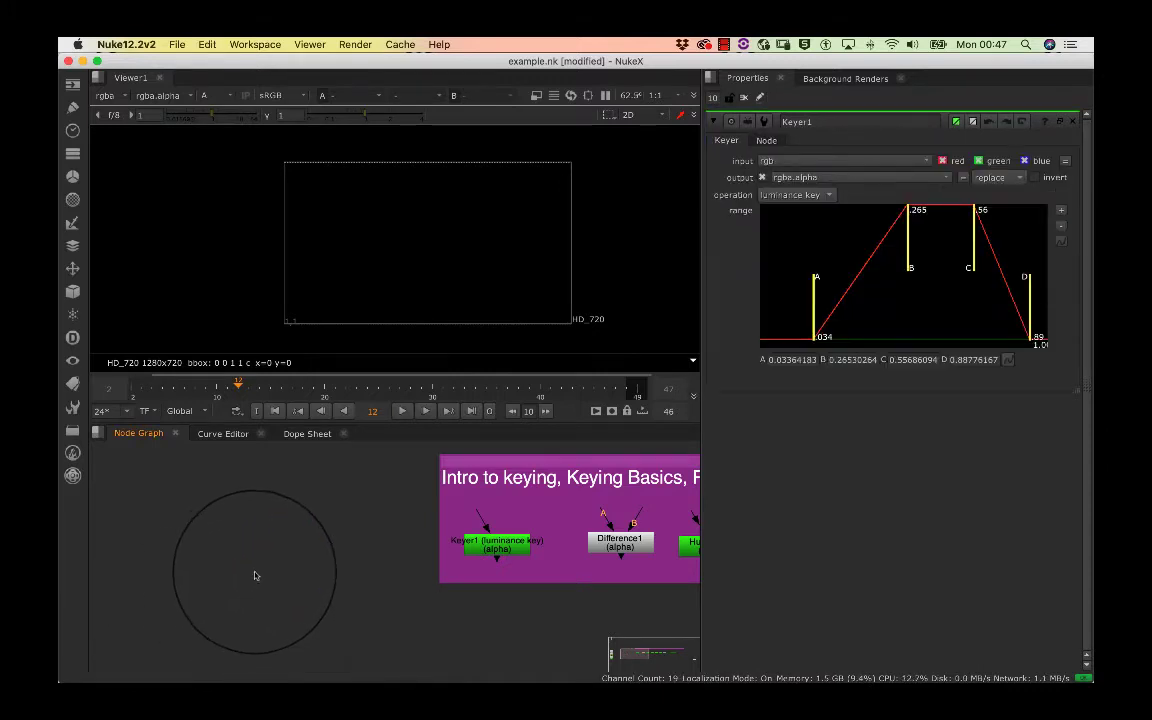
key("Tab")
type("k")
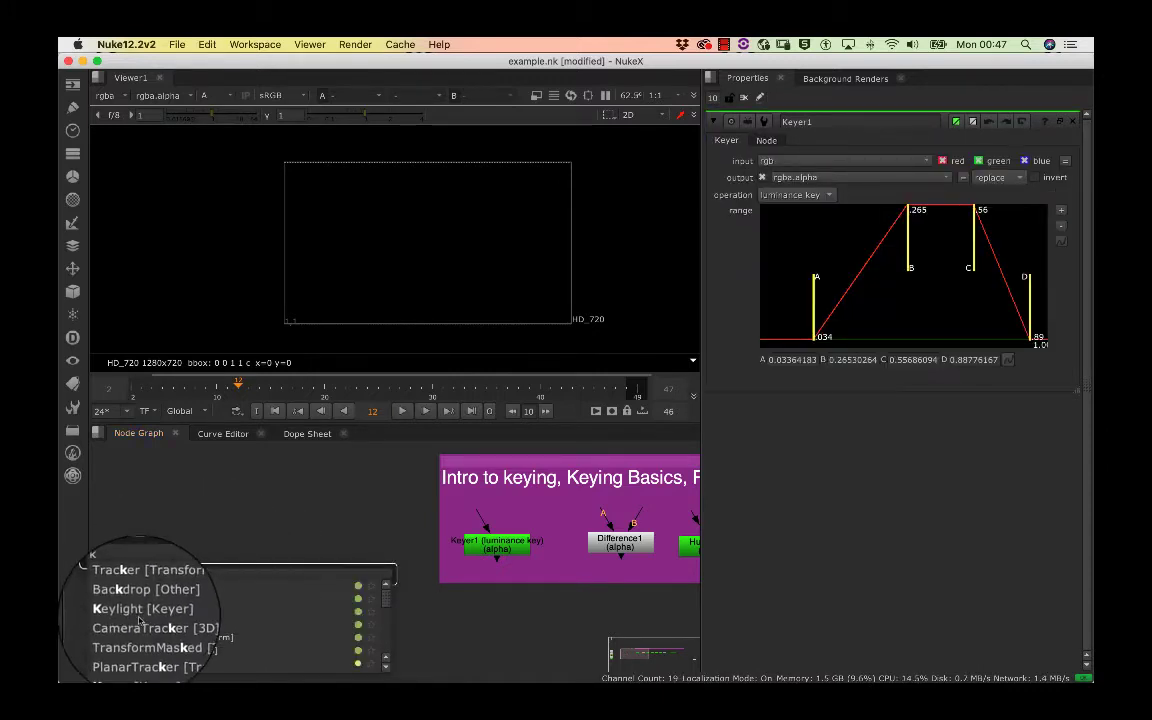
type("eyer [Keyer")
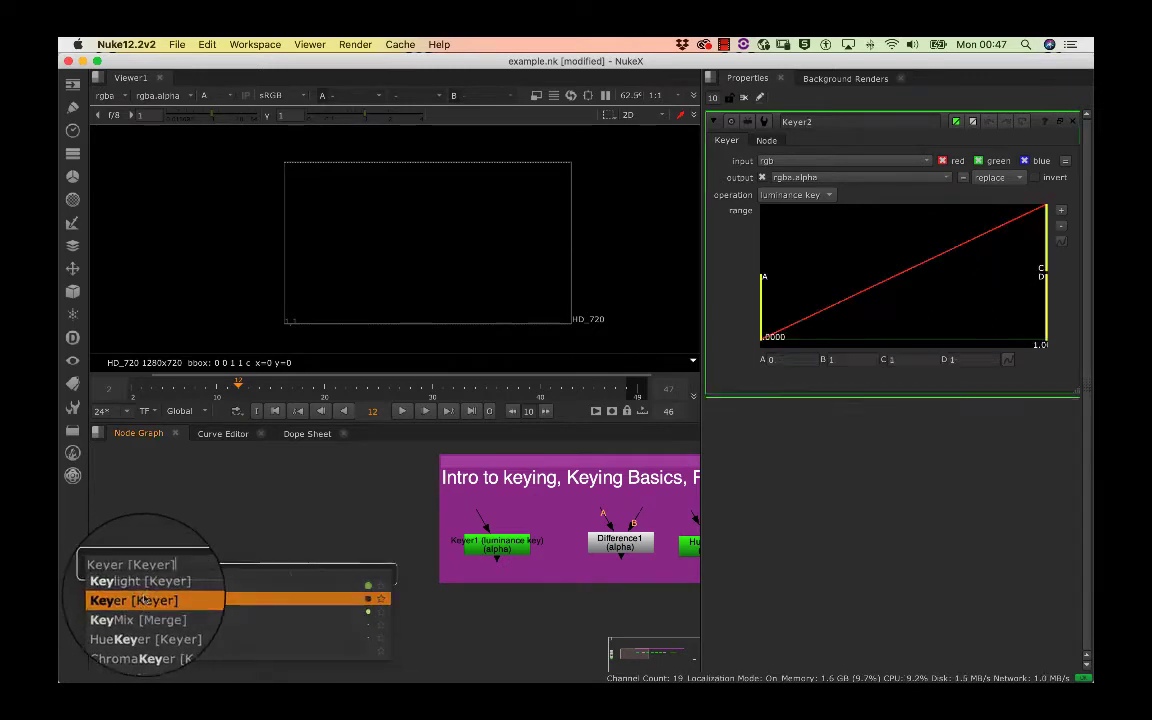
left_click(142, 600)
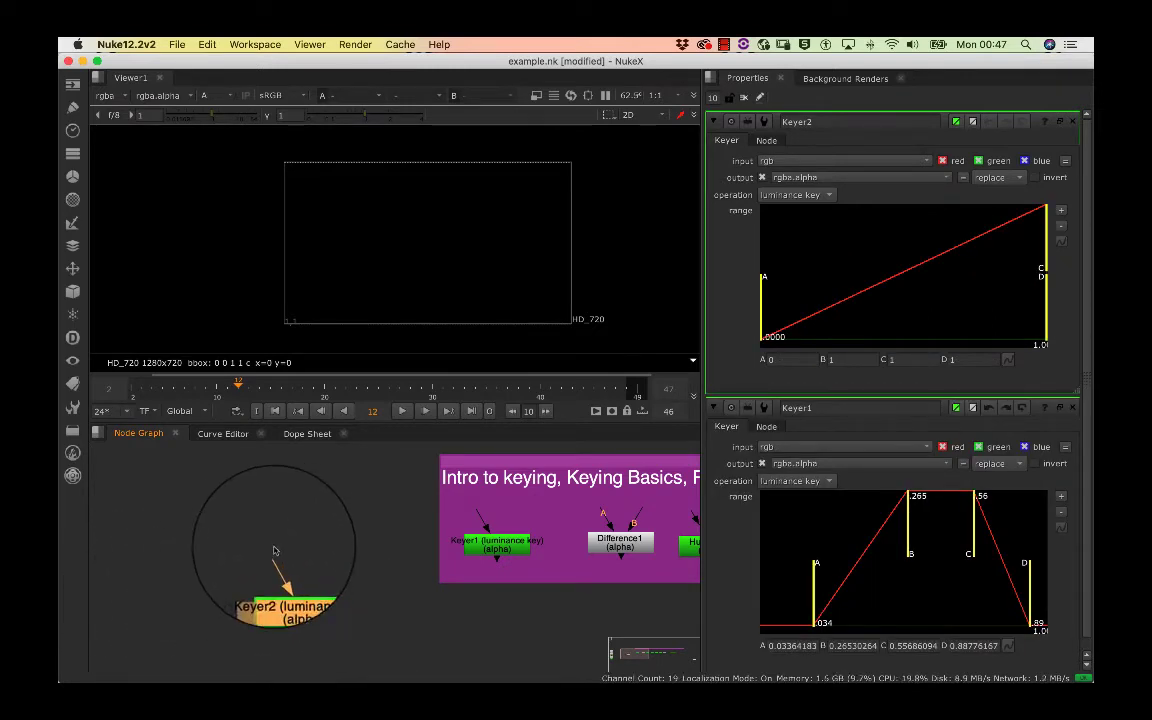
left_click(290, 590)
type("ra")
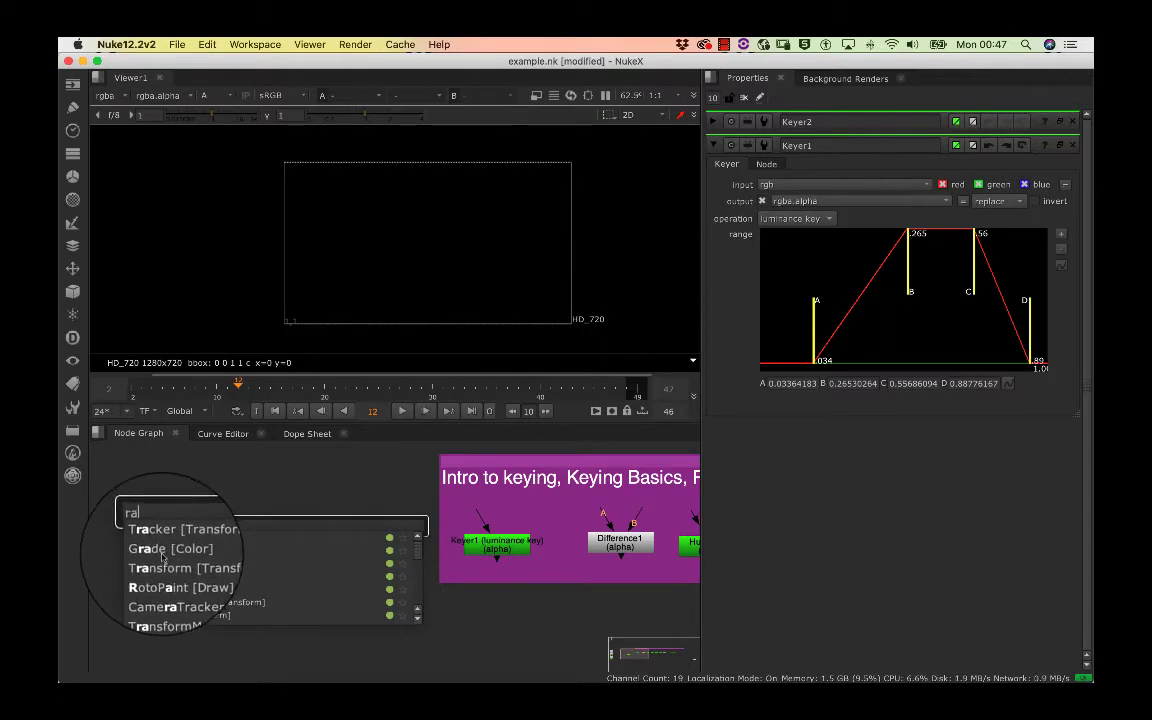
Step: Add a Ramp1 node above Keyer2 from the node search
type("mp")
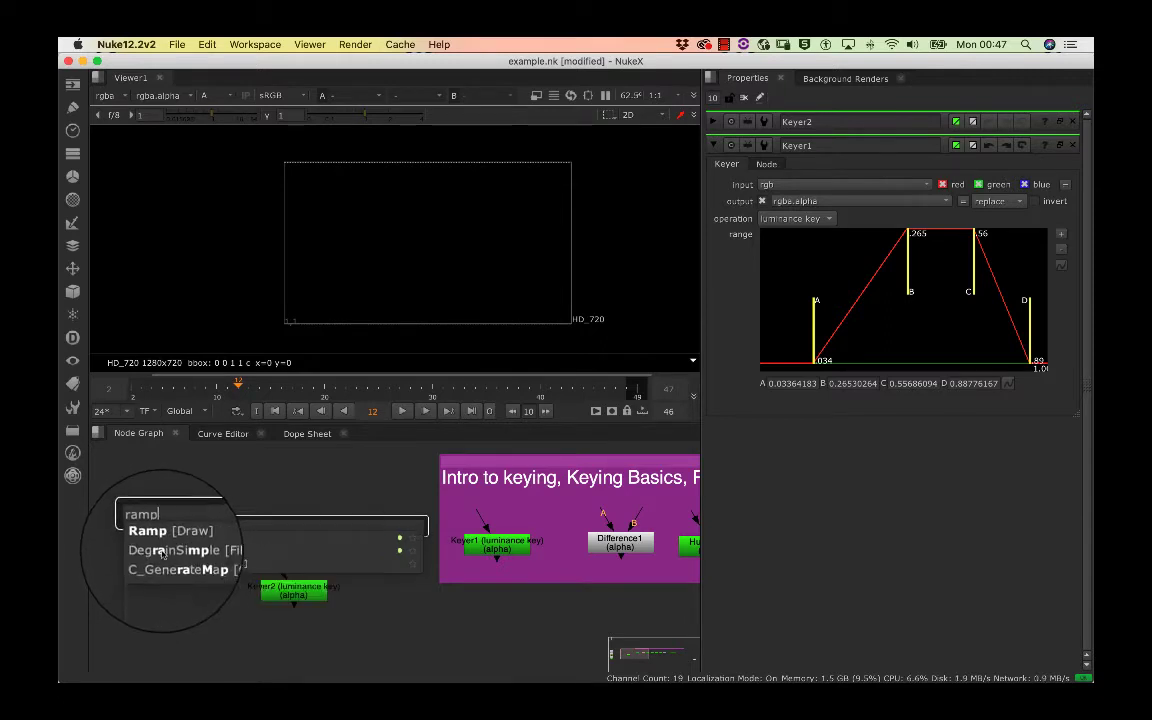
key("Down")
key("Return")
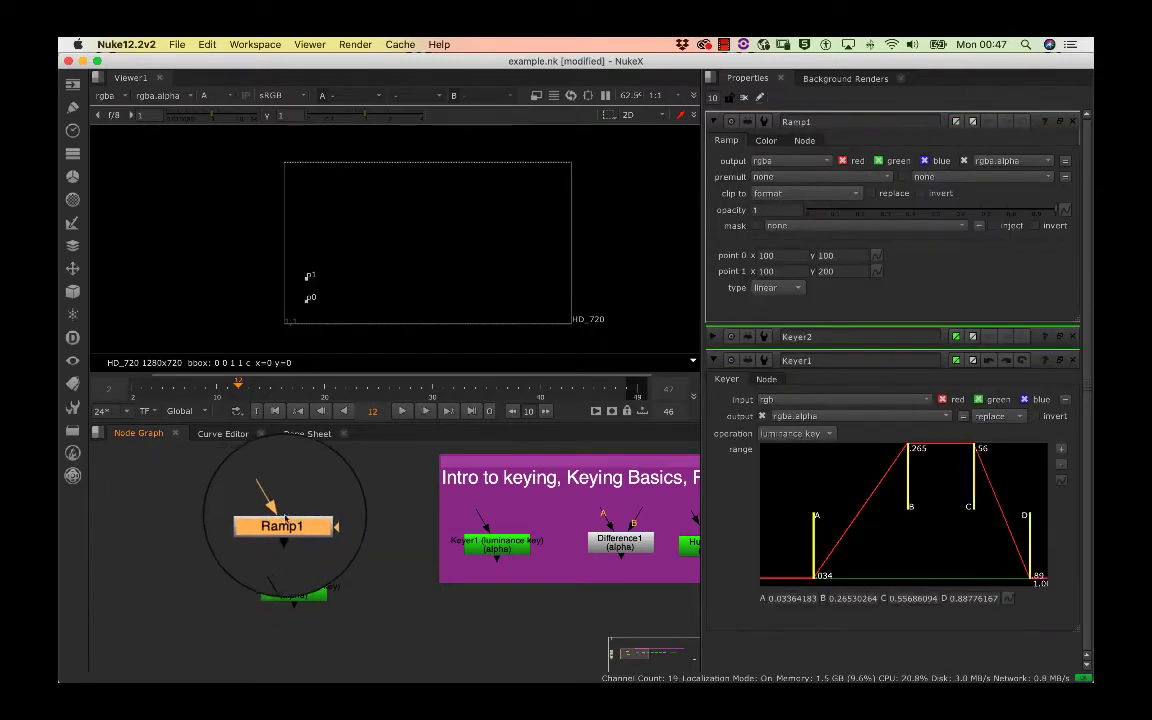
Step: Nudge Ramp1's start point slightly upward, then close all node settings
double_click(291, 592)
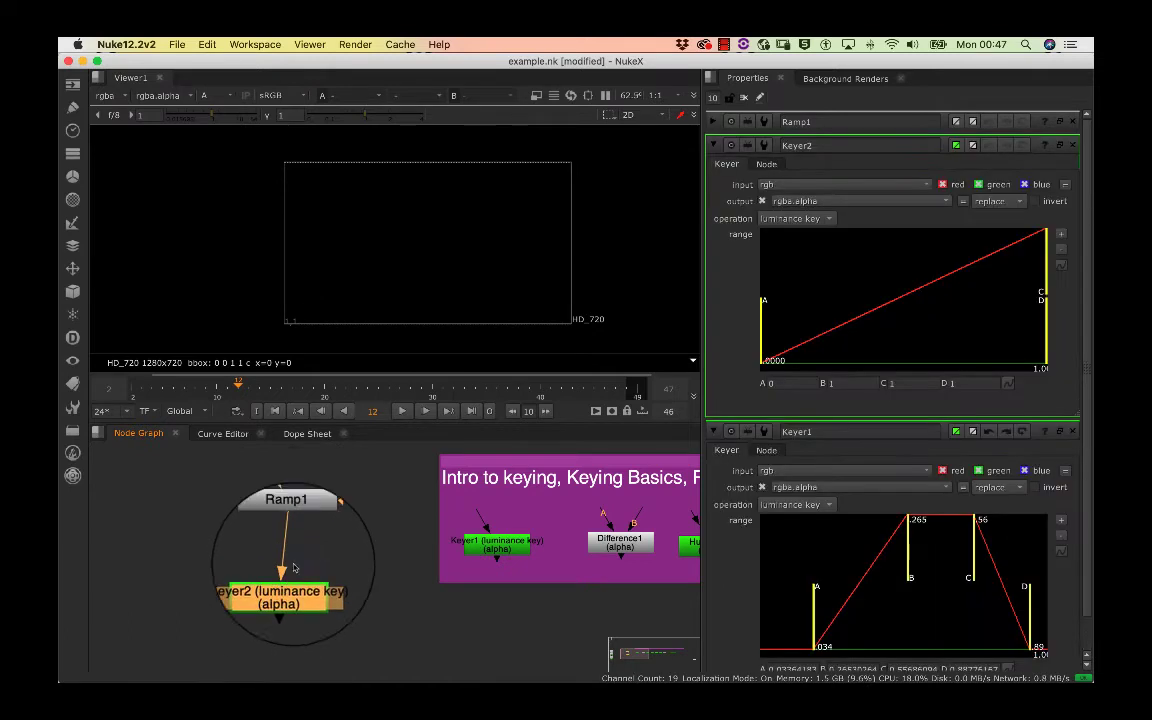
double_click(286, 504)
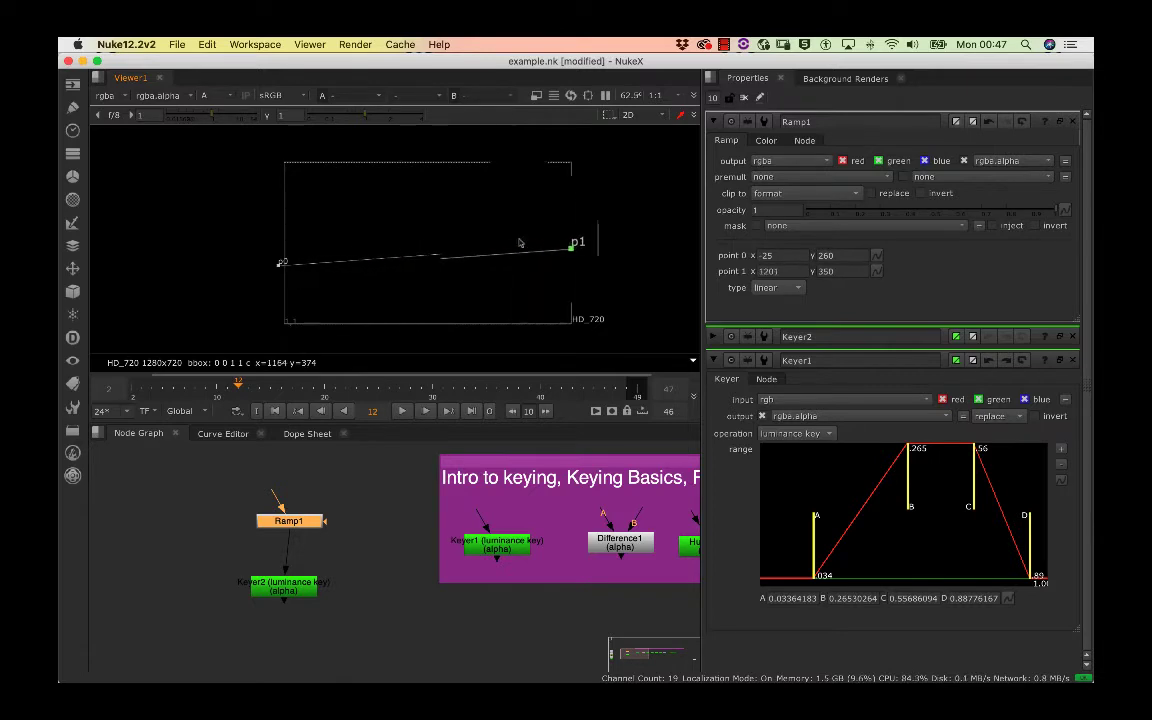
left_click_drag(277, 255, 277, 252)
left_click(745, 100)
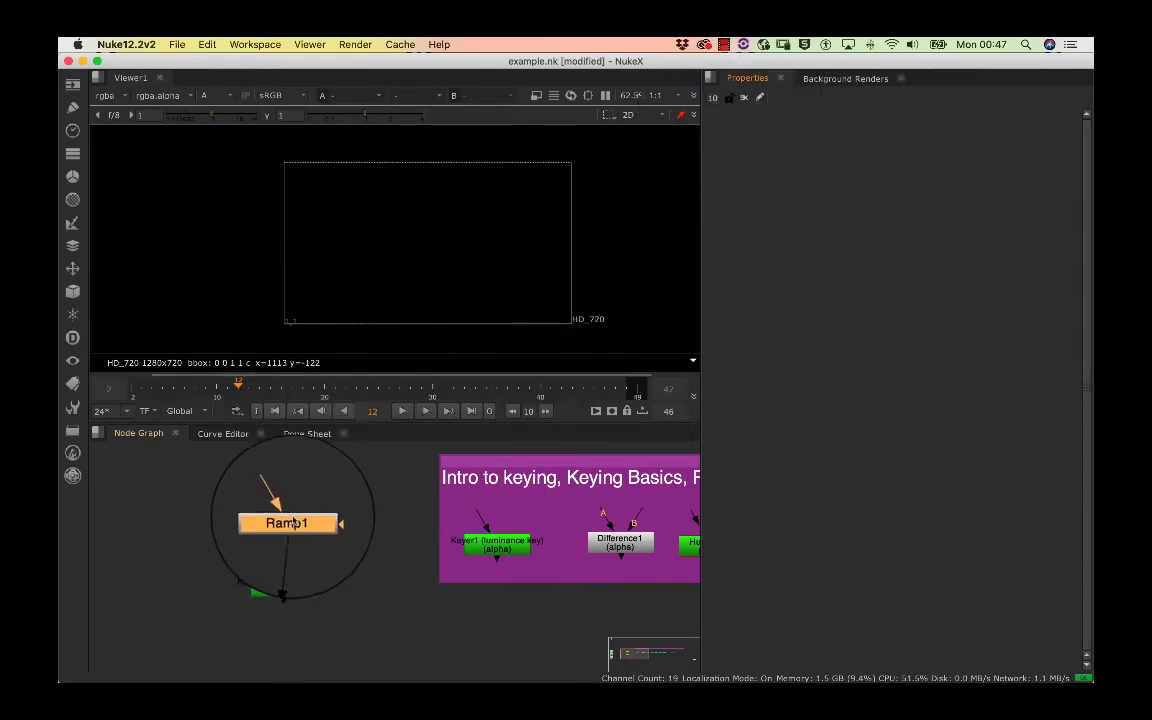
Step: View Keyer2 in the viewer and open Ramp1 and Keyer2 settings
left_click(280, 588)
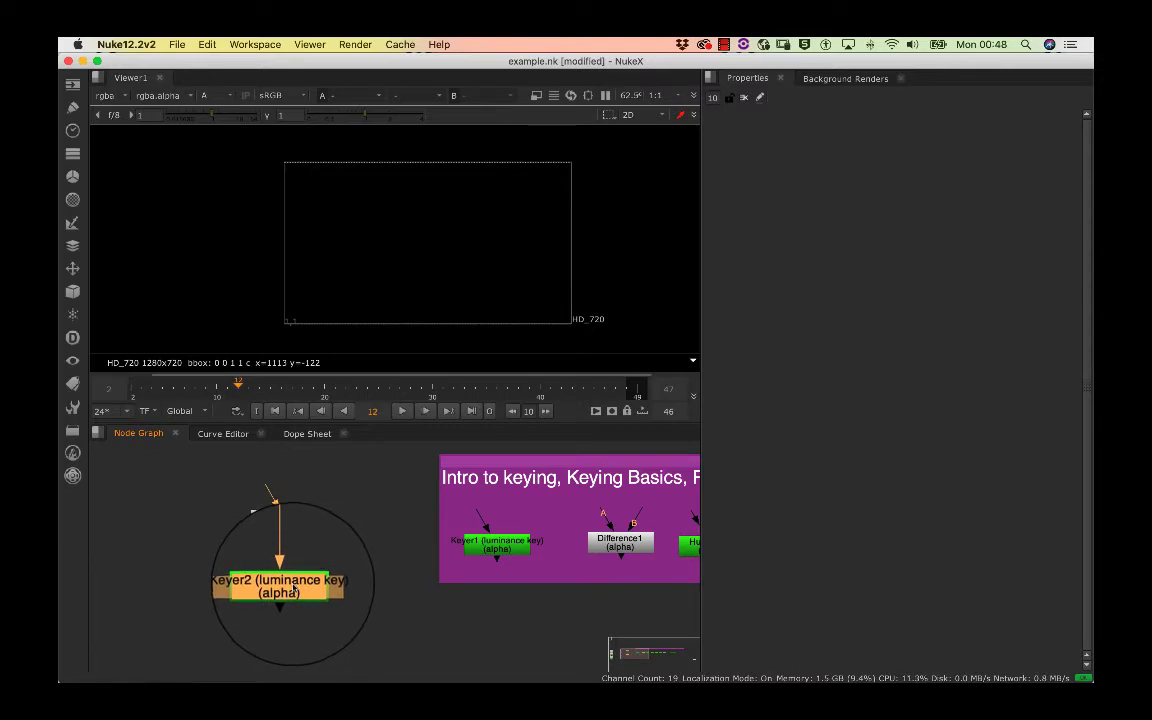
key("1")
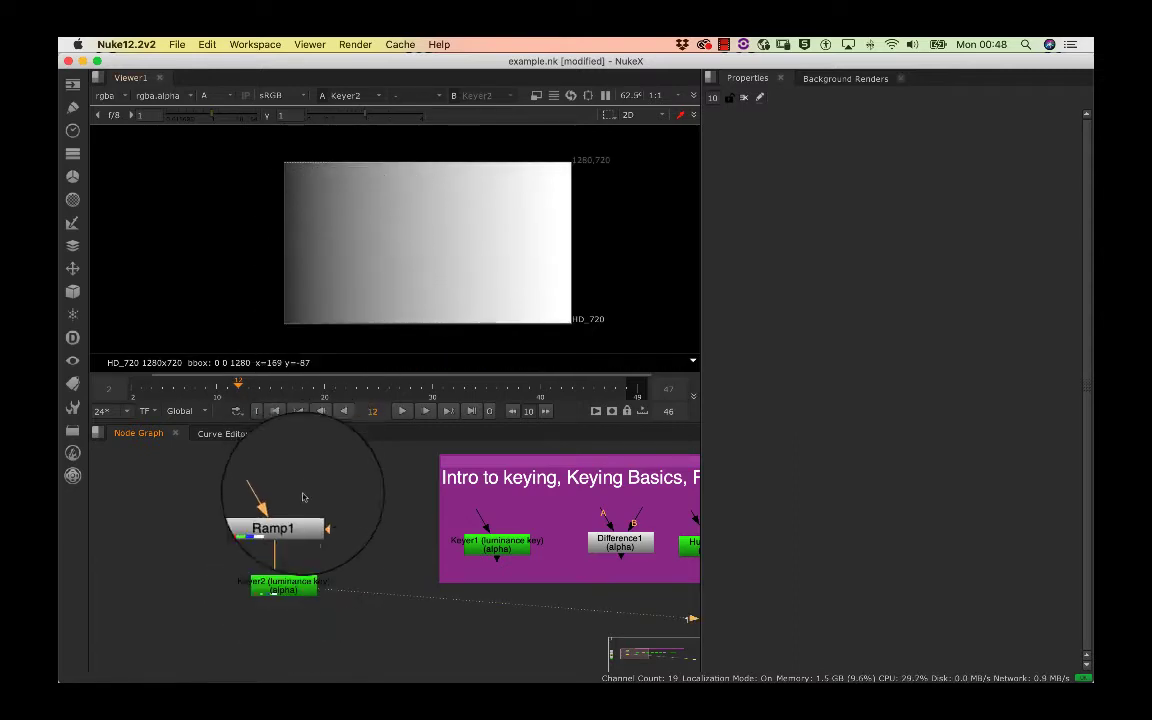
double_click(283, 515)
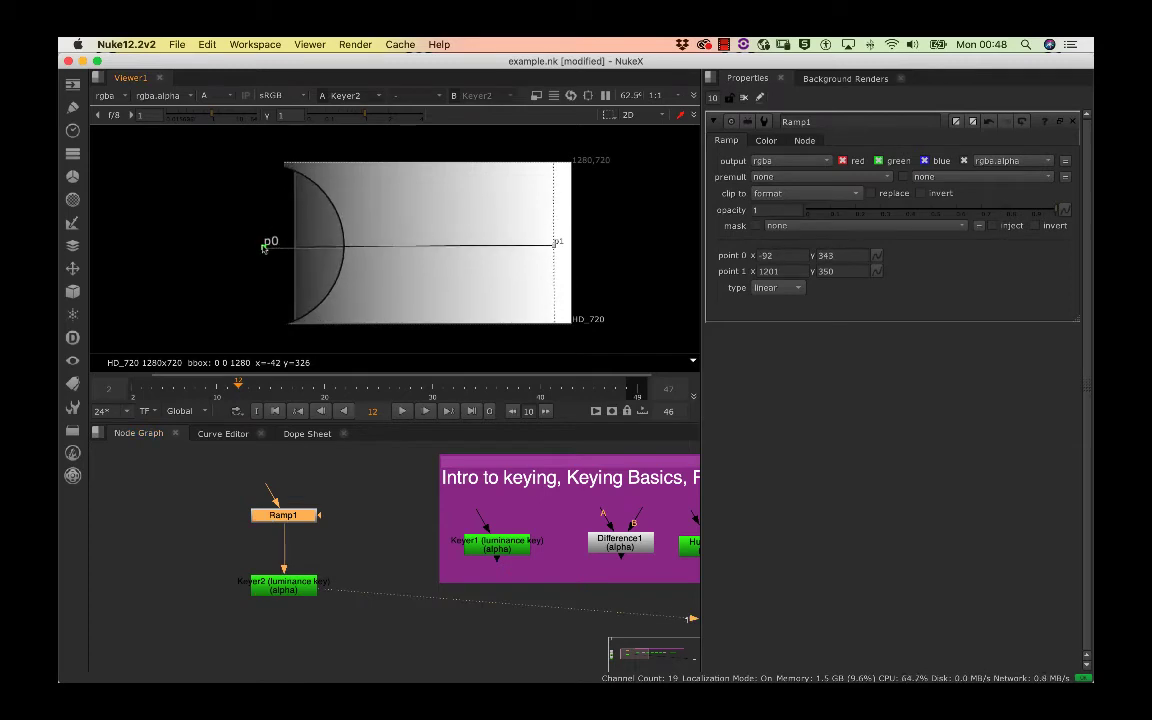
double_click(283, 585)
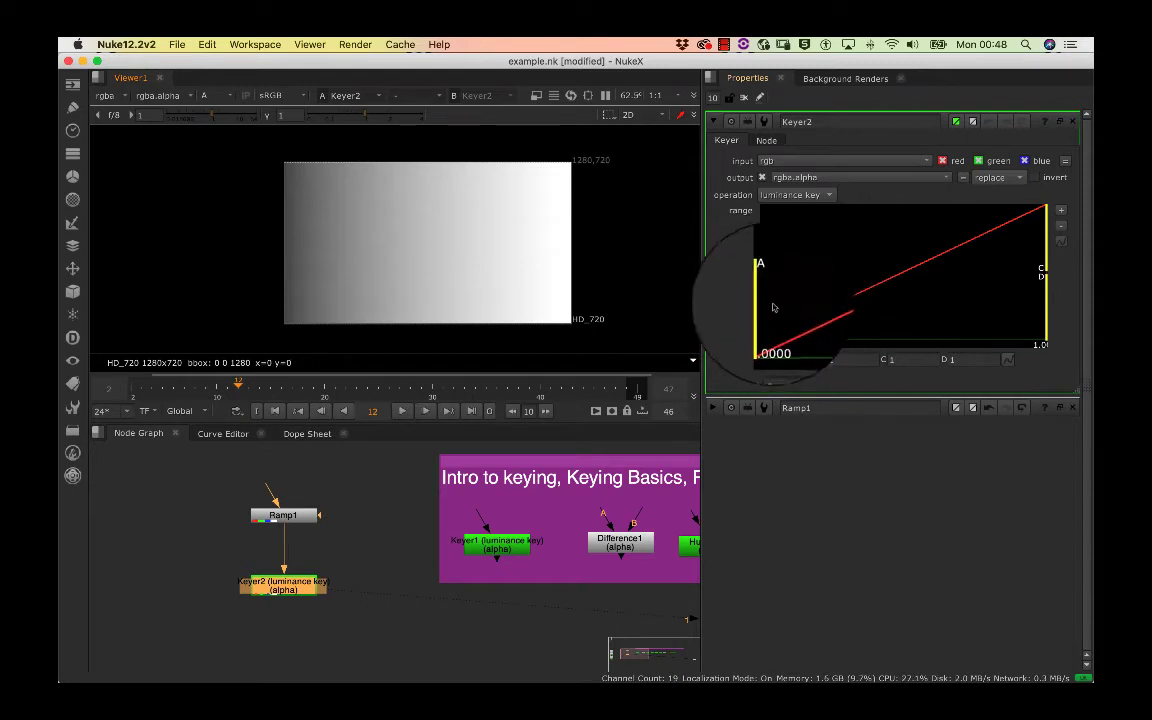
Step: Drag Keyer2's range to A≈0.108, B≈0.278, C≈0.553, D≈0.888 for a soft band
mouse_move(763, 307)
left_mouse_down()
mouse_move(848, 290)
mouse_move(882, 297)
left_mouse_up()
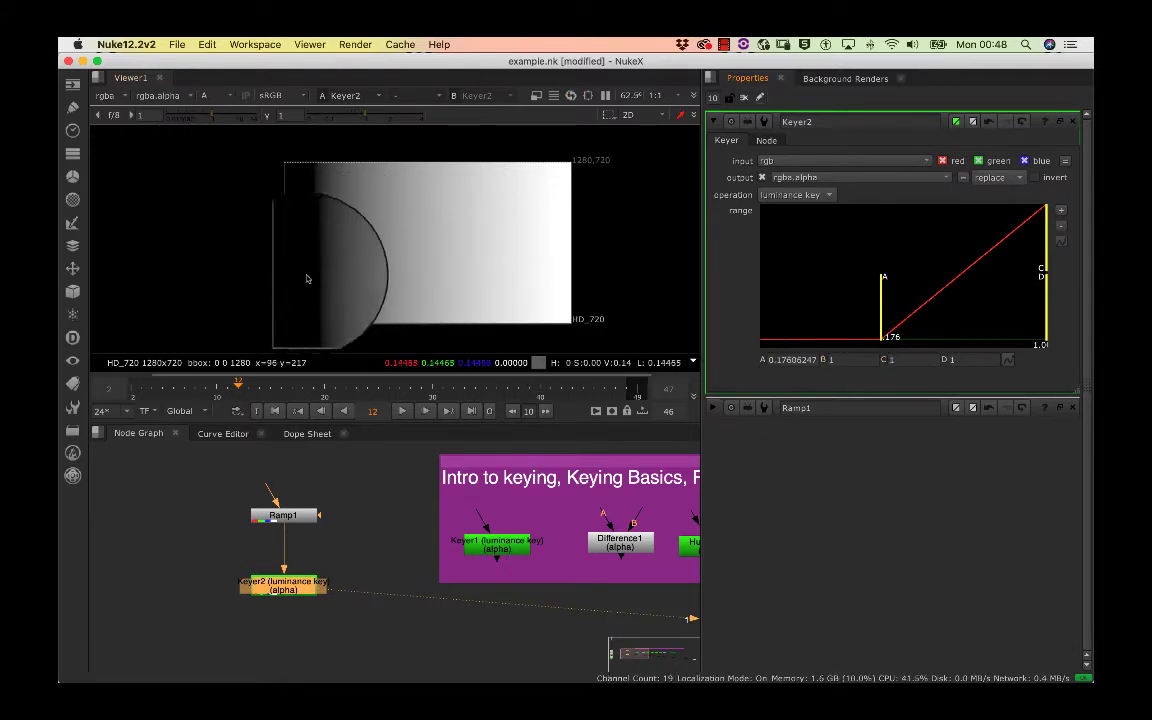
left_click_drag(885, 309, 848, 309)
mouse_move(1046, 258)
left_mouse_down()
mouse_move(907, 255)
mouse_move(921, 262)
left_mouse_up()
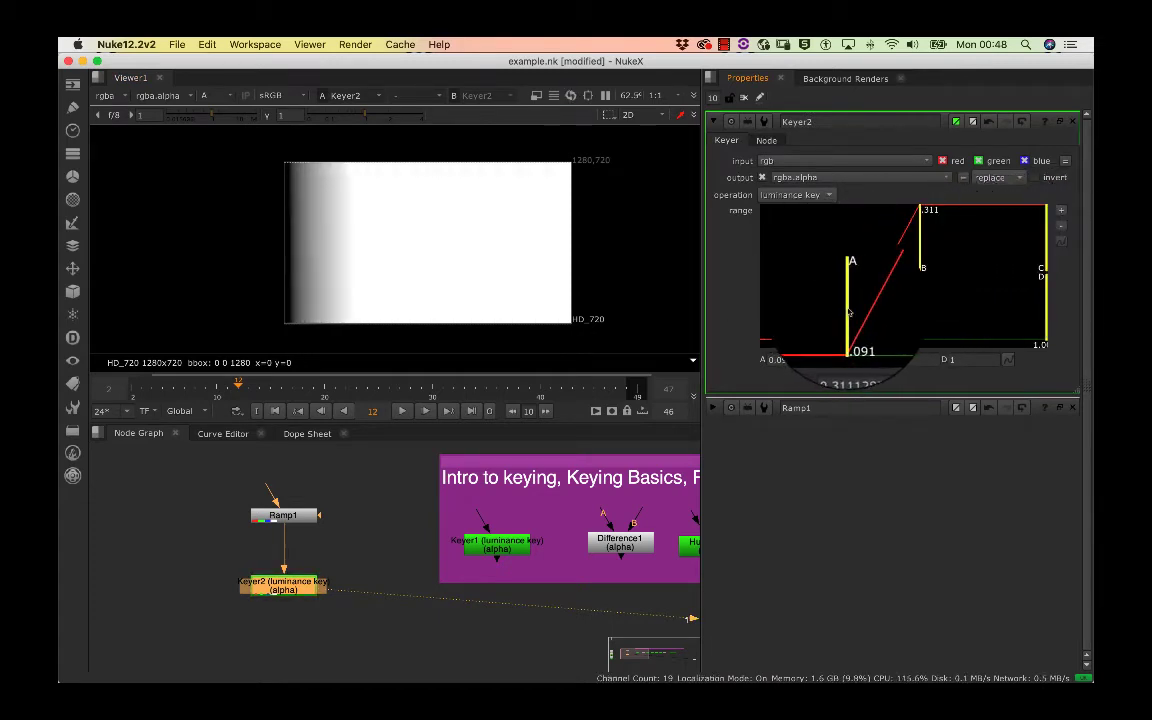
left_click_drag(848, 320, 871, 320)
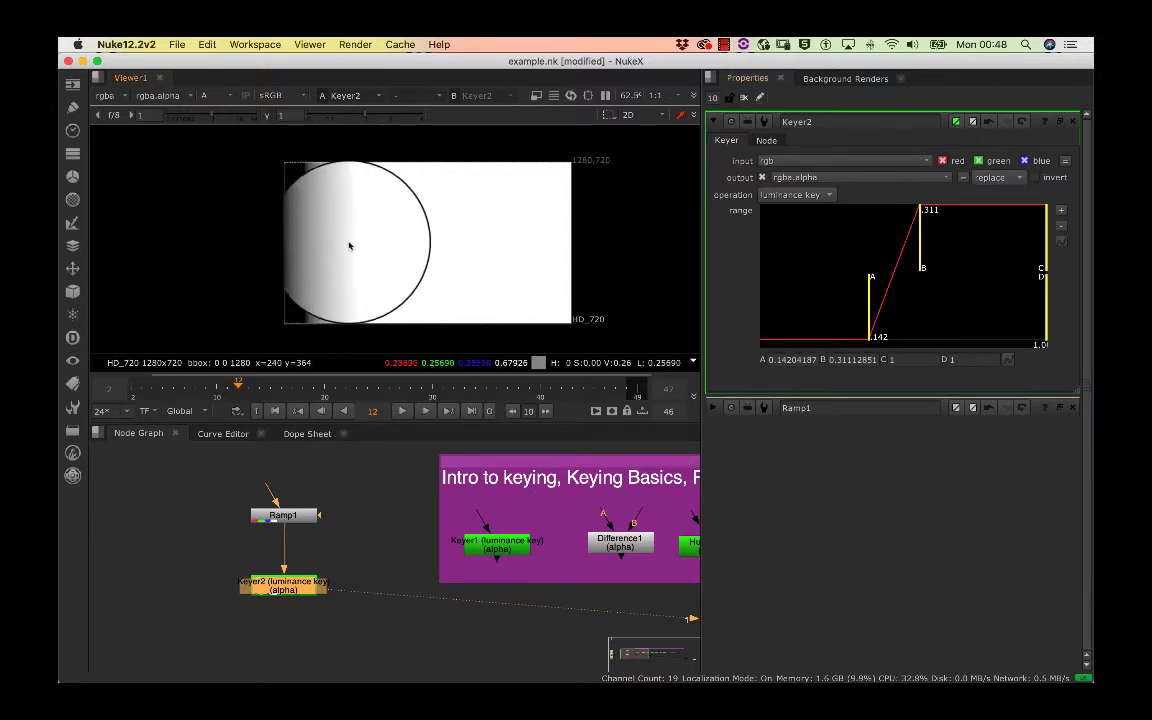
left_click_drag(1045, 262, 977, 262)
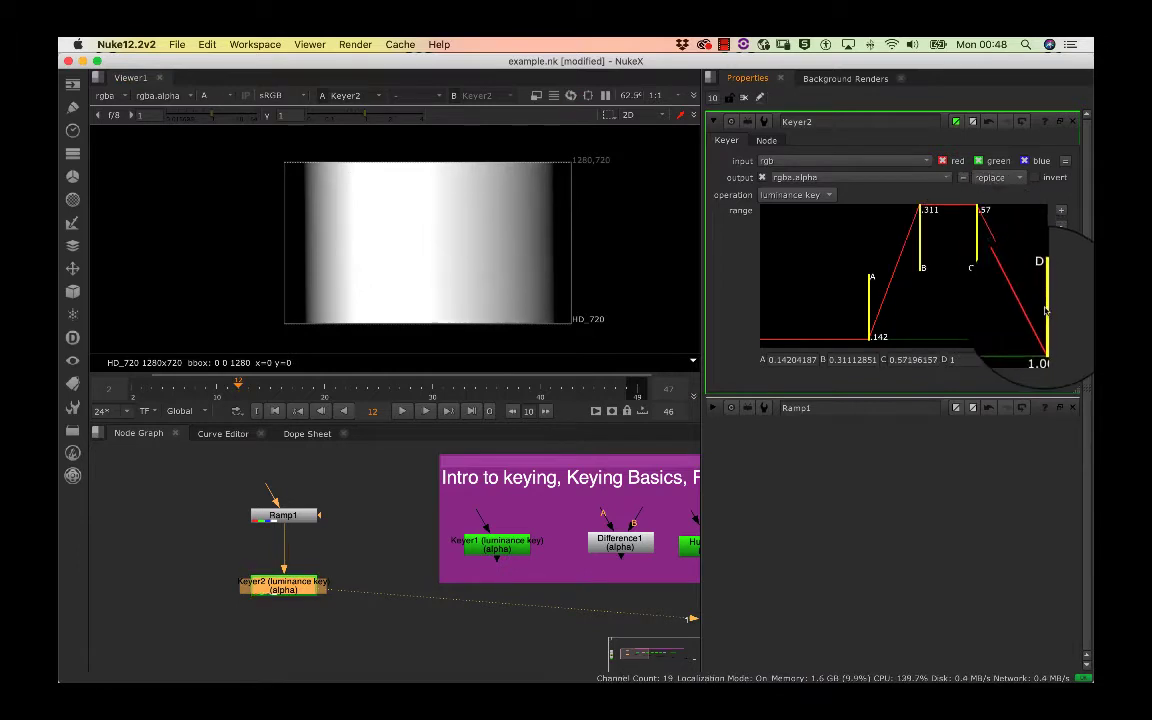
left_click_drag(1045, 312, 1030, 320)
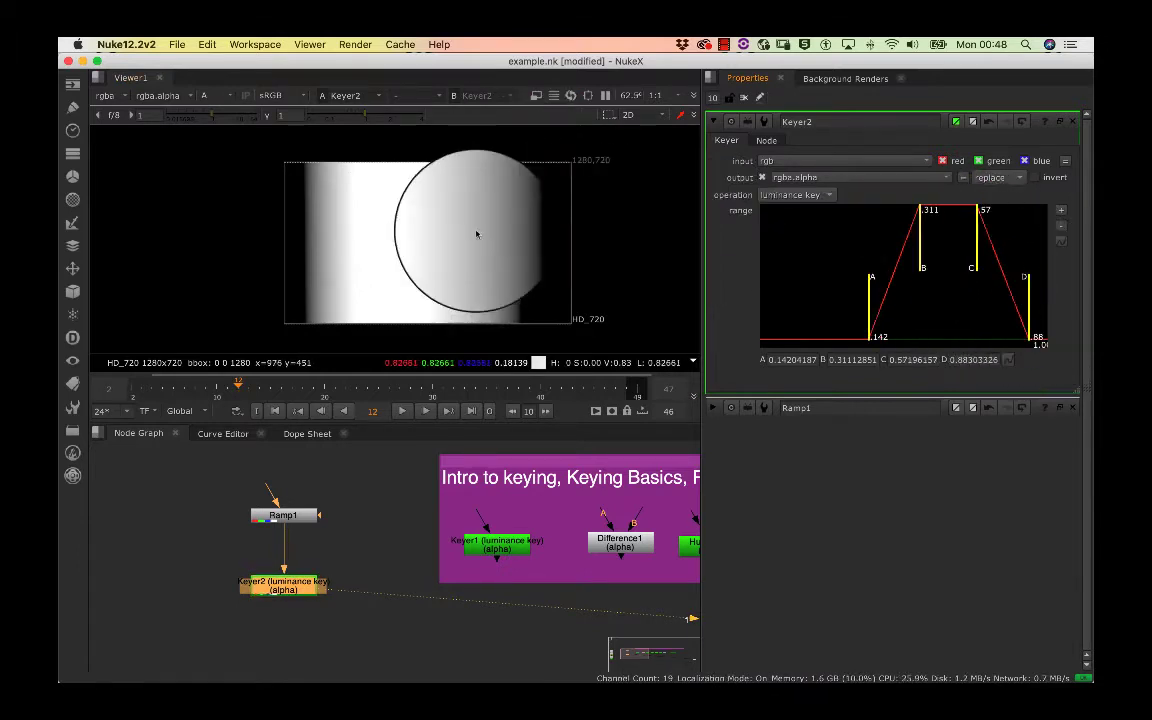
left_click_drag(1038, 300, 1029, 320)
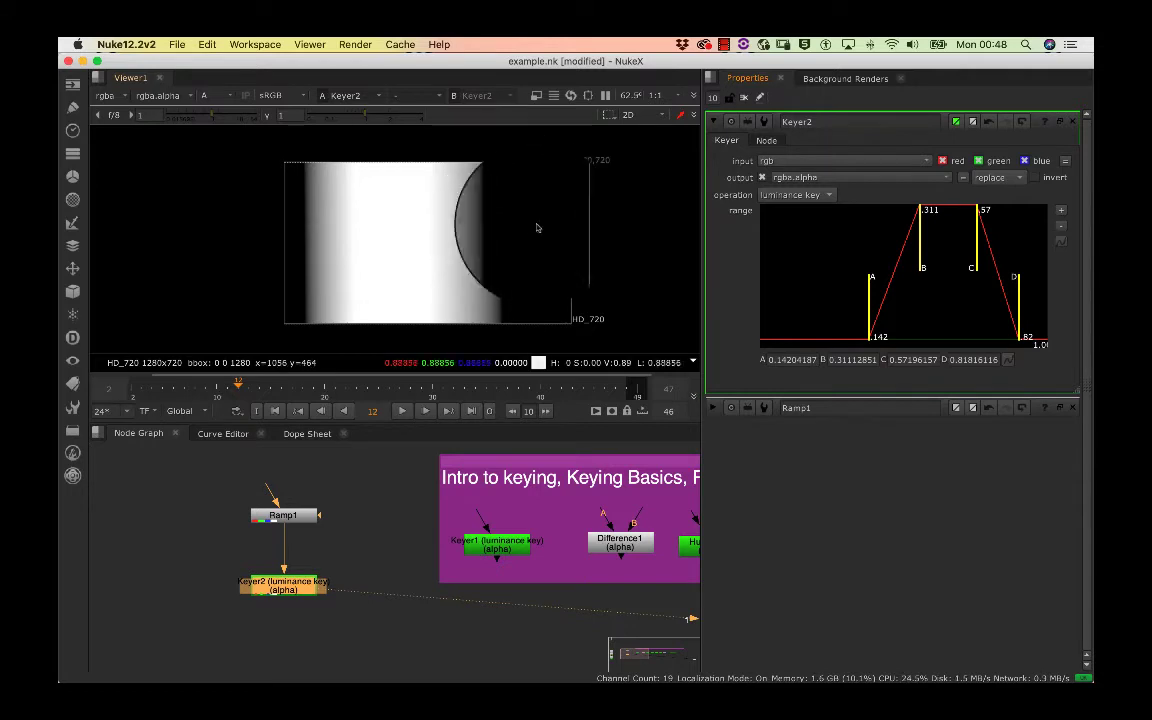
left_click_drag(923, 269, 910, 269)
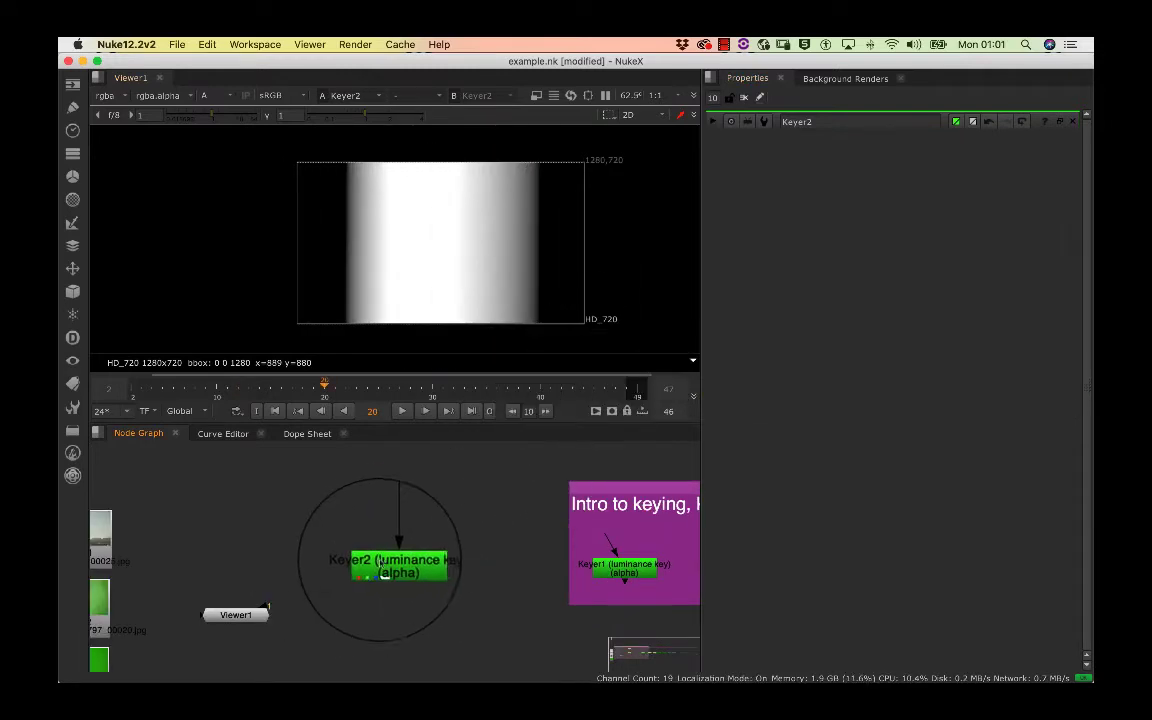
Step: Keep Keyer2's output operation on replace and drag Ramp1 higher above it
double_click(383, 570)
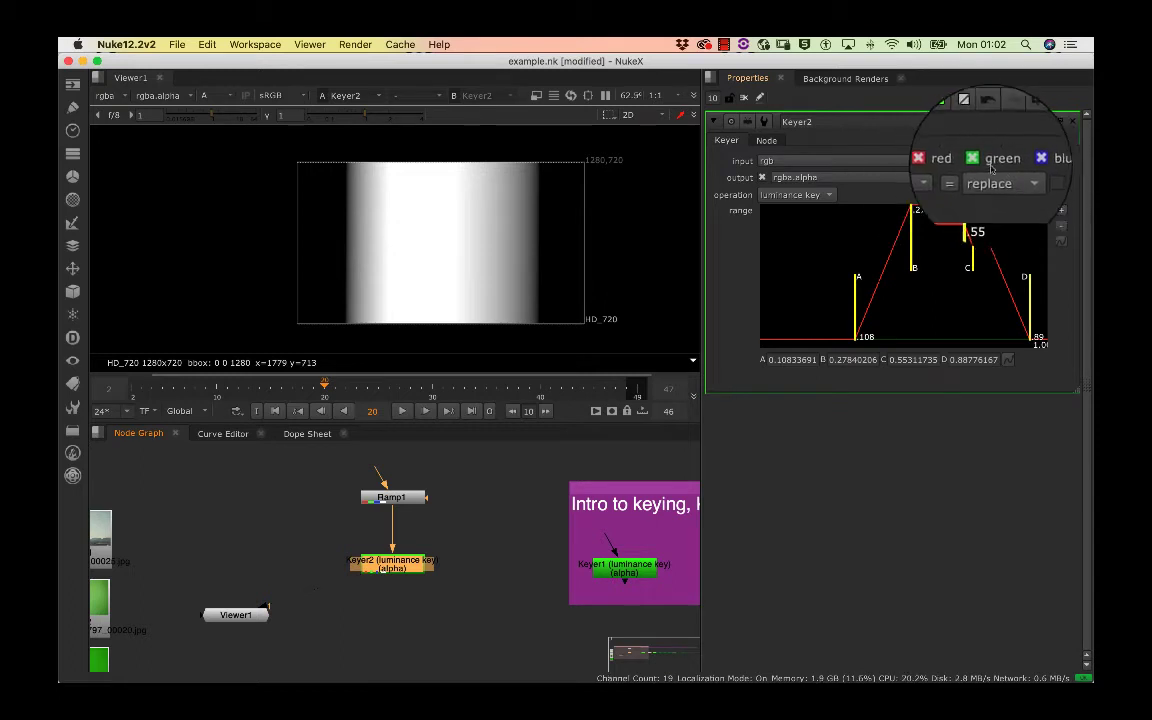
left_click(1007, 180)
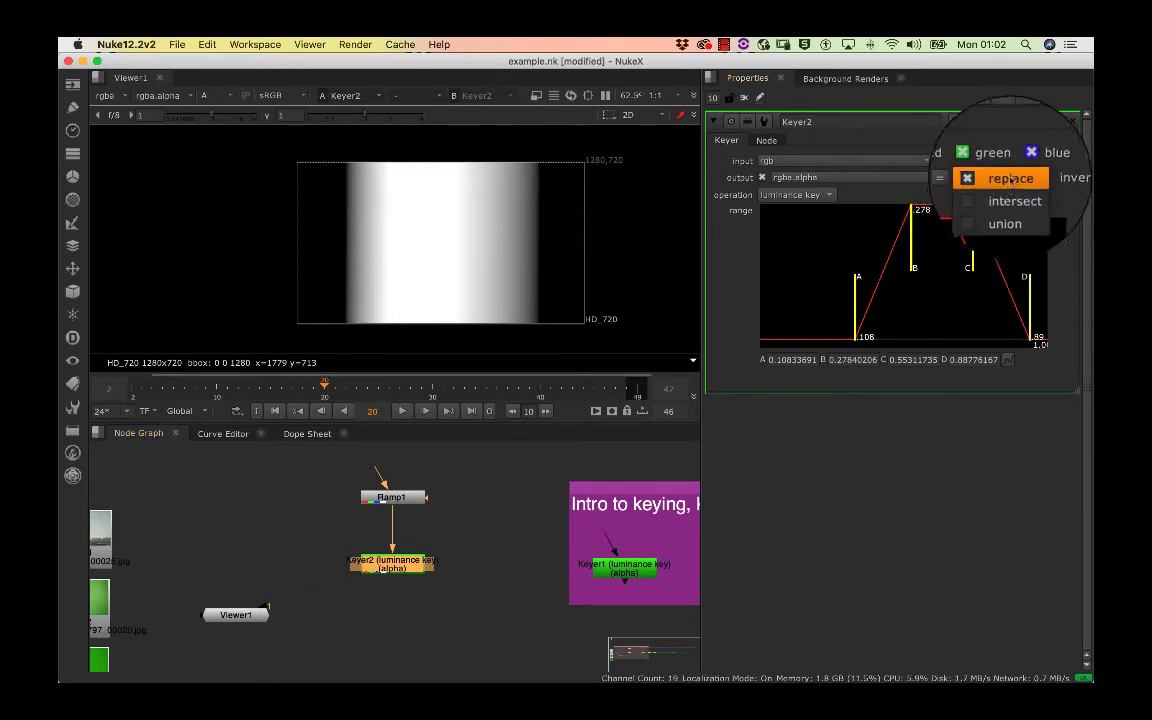
left_click(1035, 168)
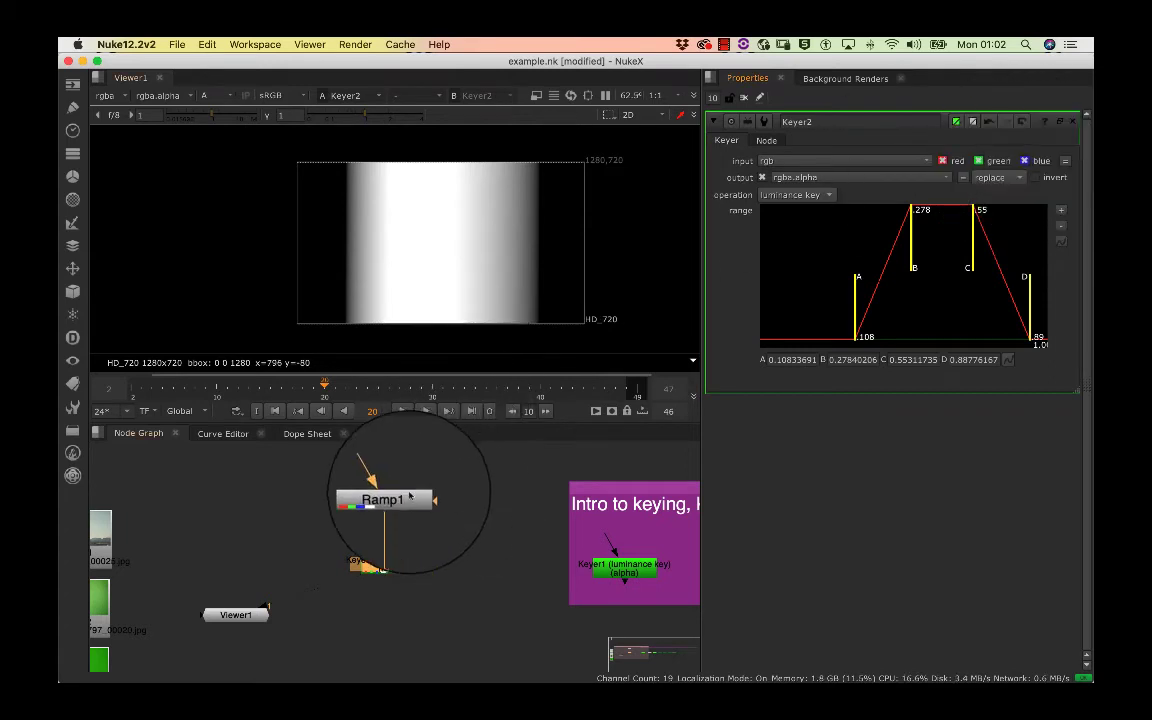
left_click_drag(392, 497, 392, 480)
double_click(392, 565)
left_click(445, 510)
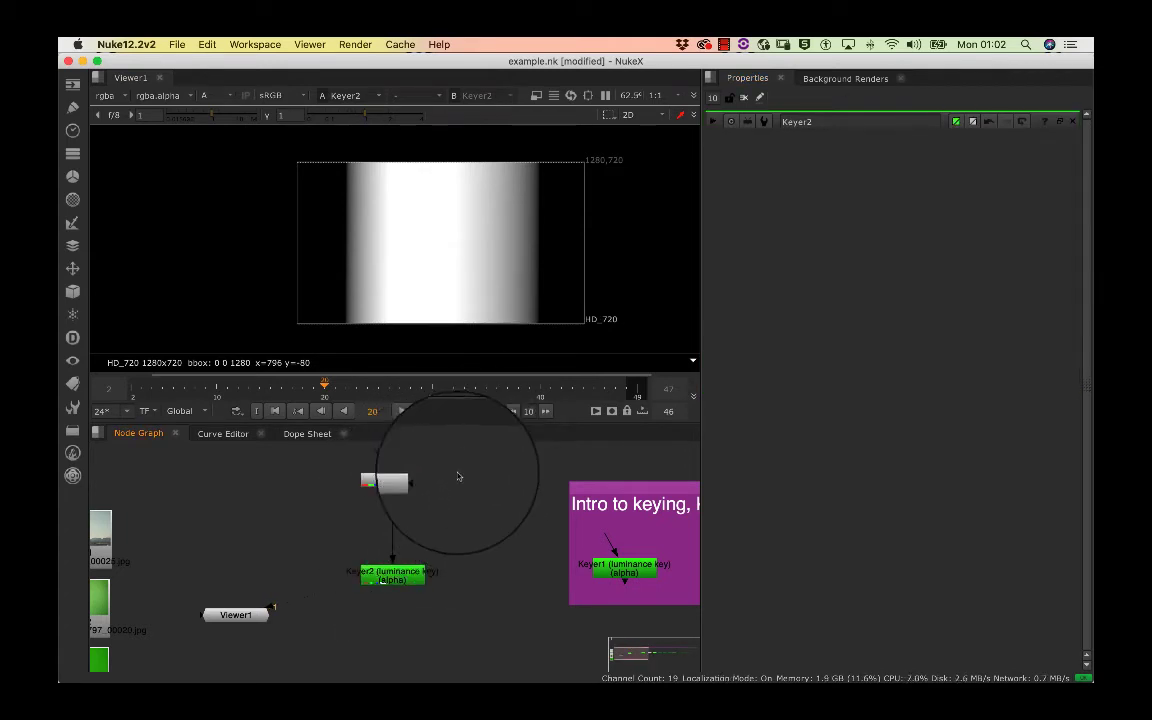
Step: Create a Roto1 node and draw an ellipse near the frame's right edge
key("Tab")
type("ro")
key("Return")
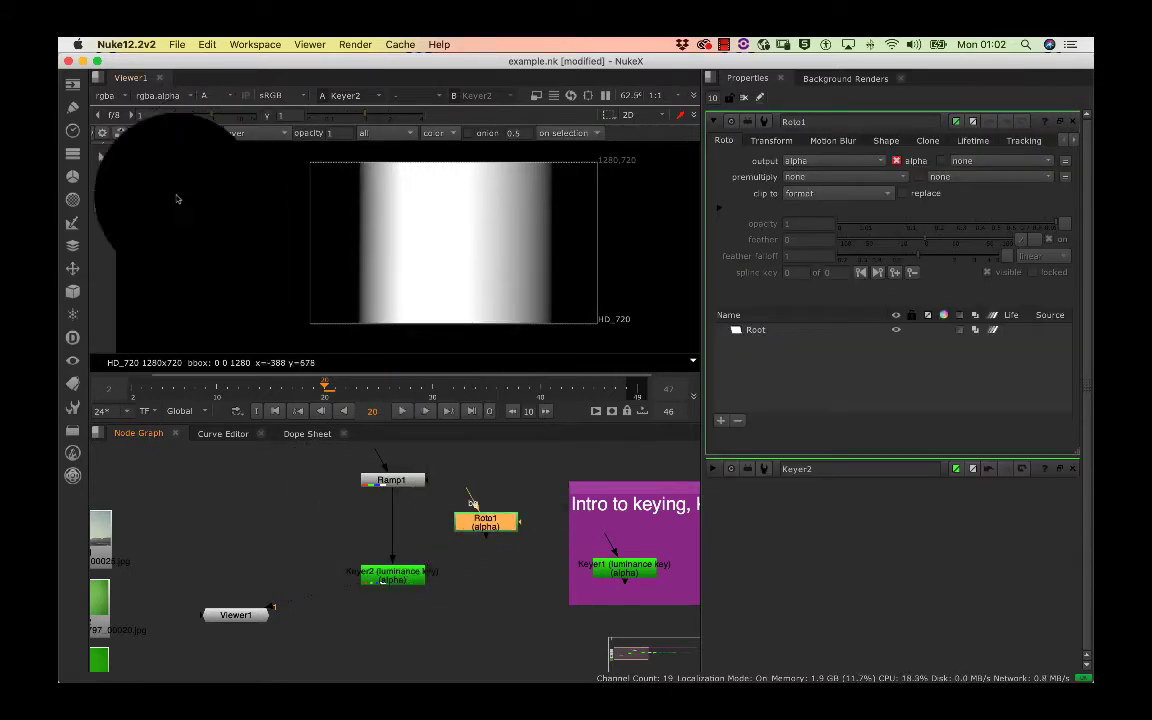
left_click(97, 203)
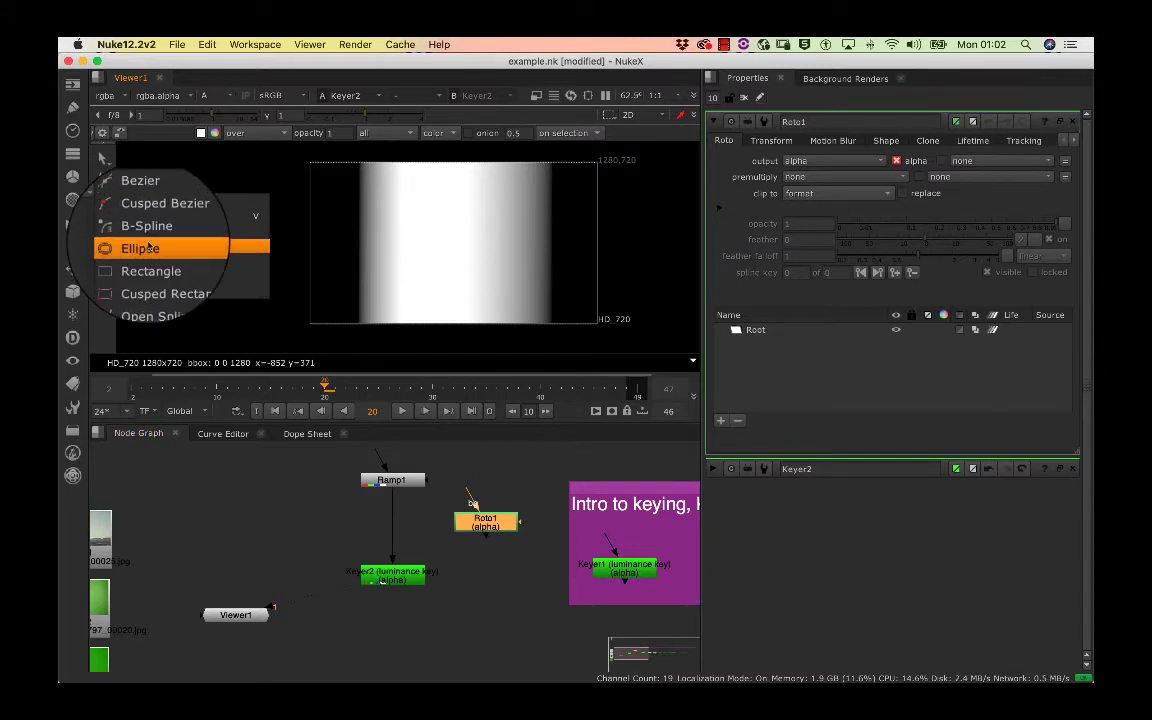
left_click(150, 250)
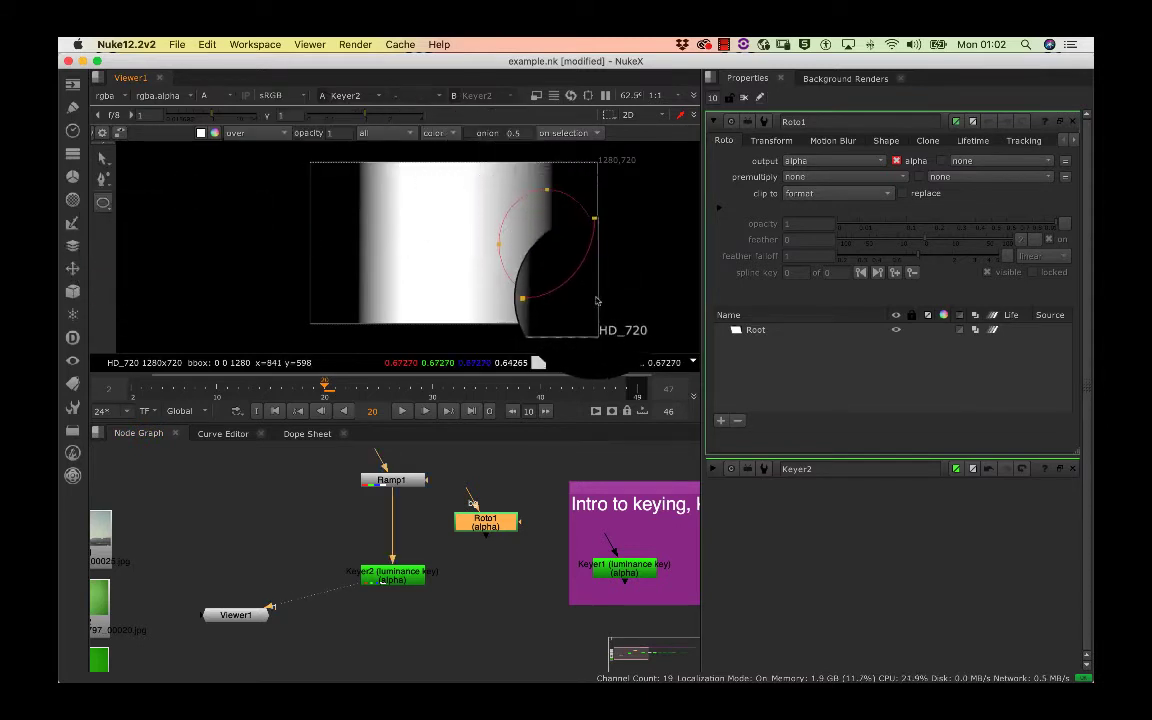
left_click_drag(499, 193, 597, 287)
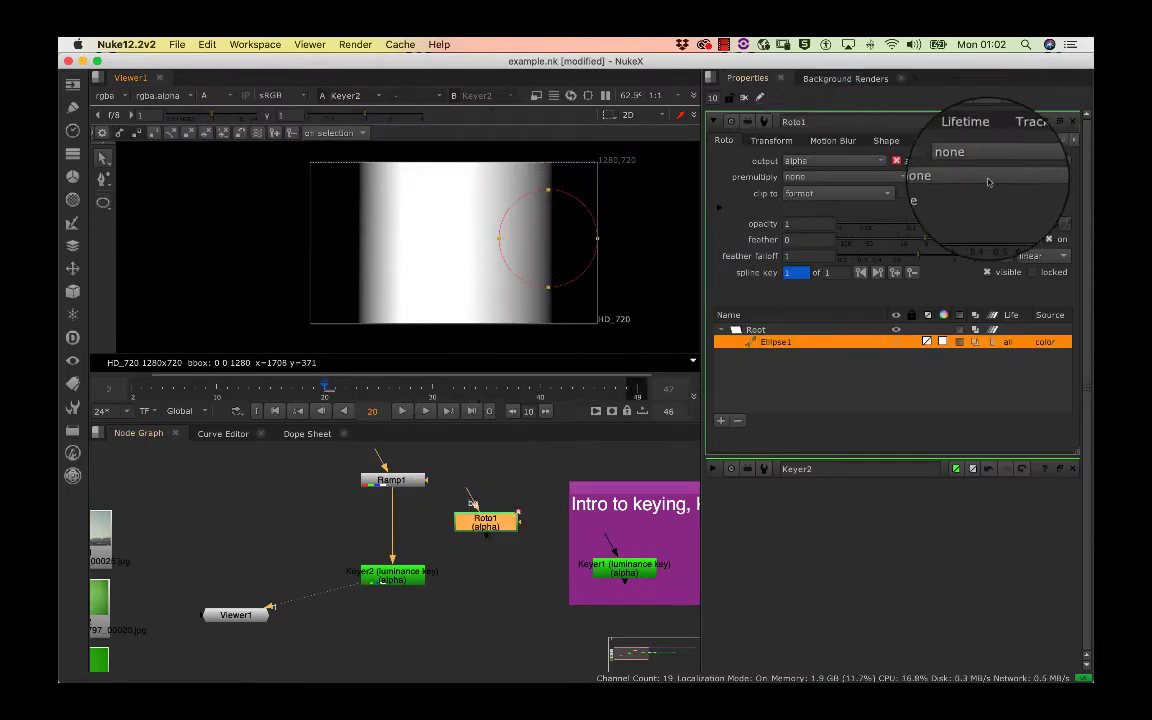
Step: Insert a Copy node bringing Roto1's alpha into Keyer2's input
double_click(390, 560)
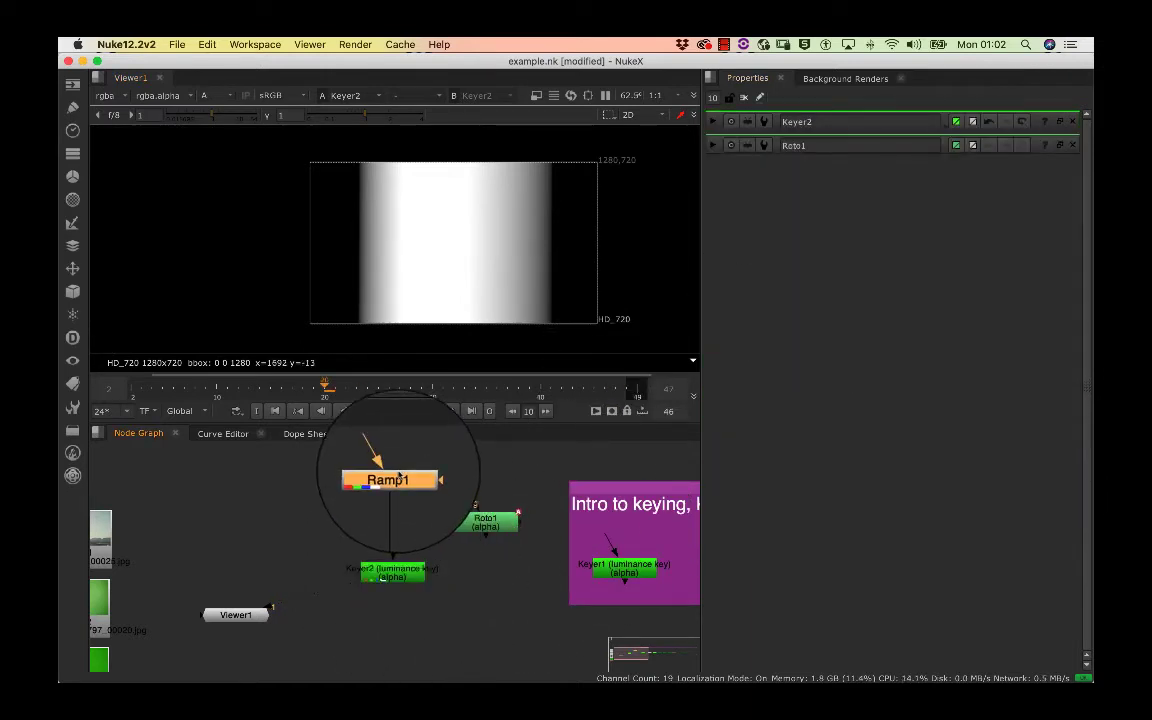
key("k")
double_click(484, 520)
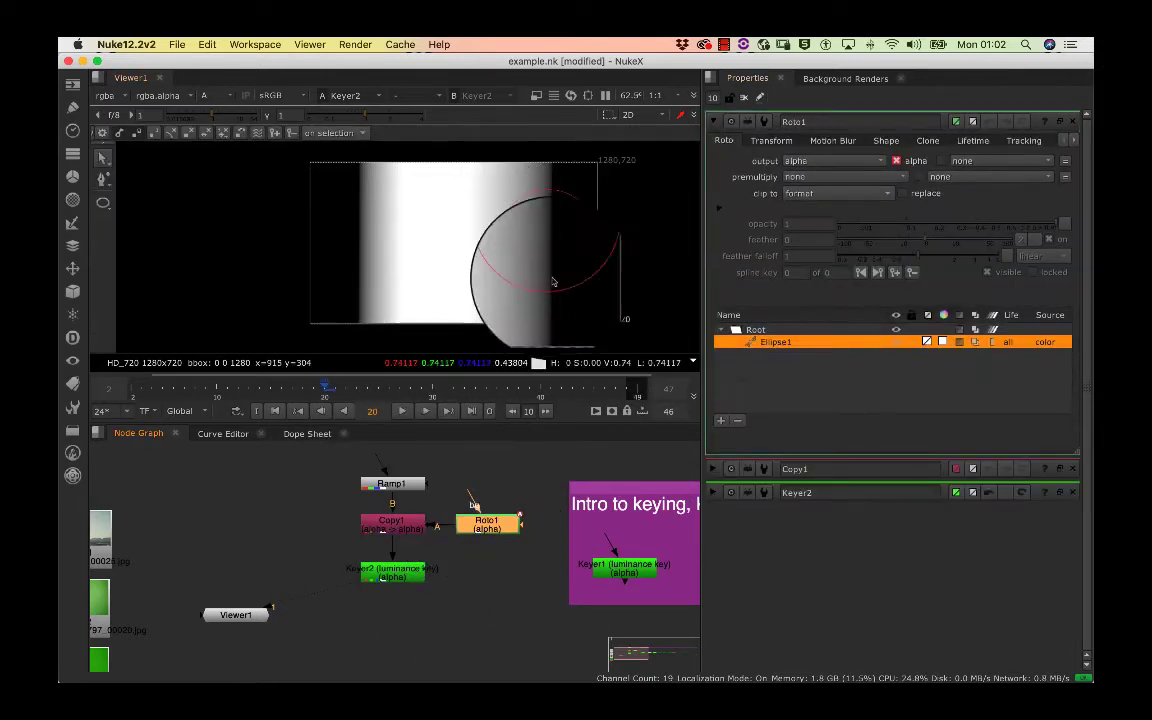
left_click(744, 99)
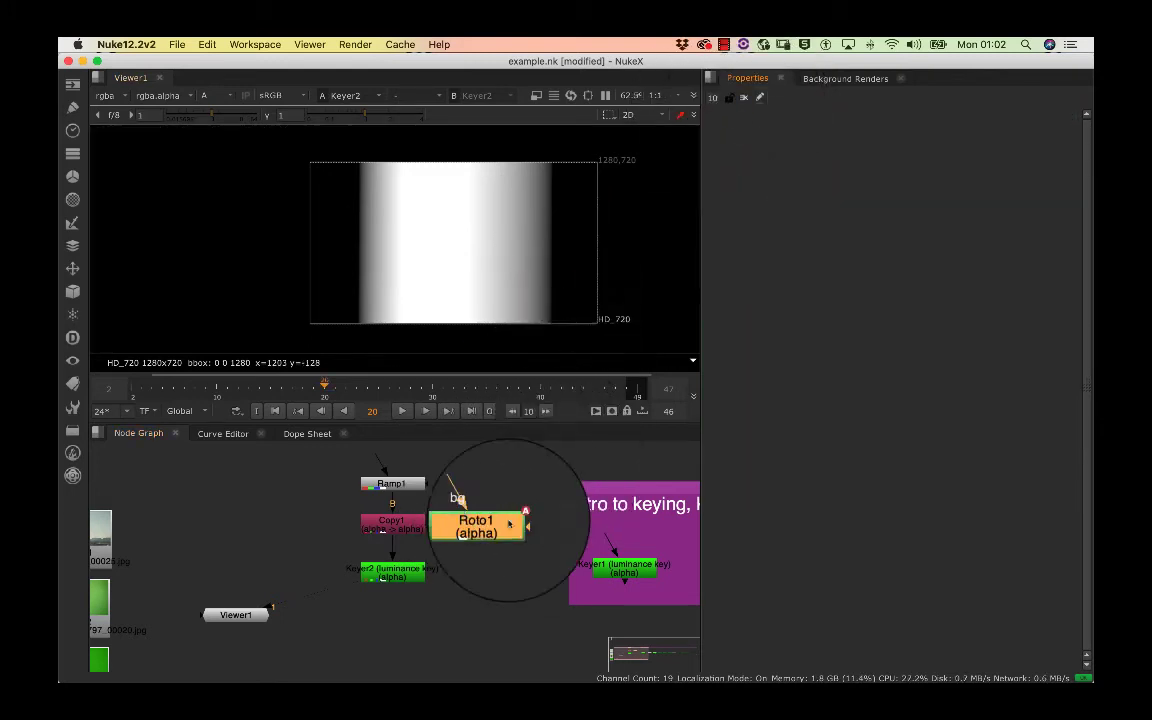
left_click(490, 513)
double_click(488, 525)
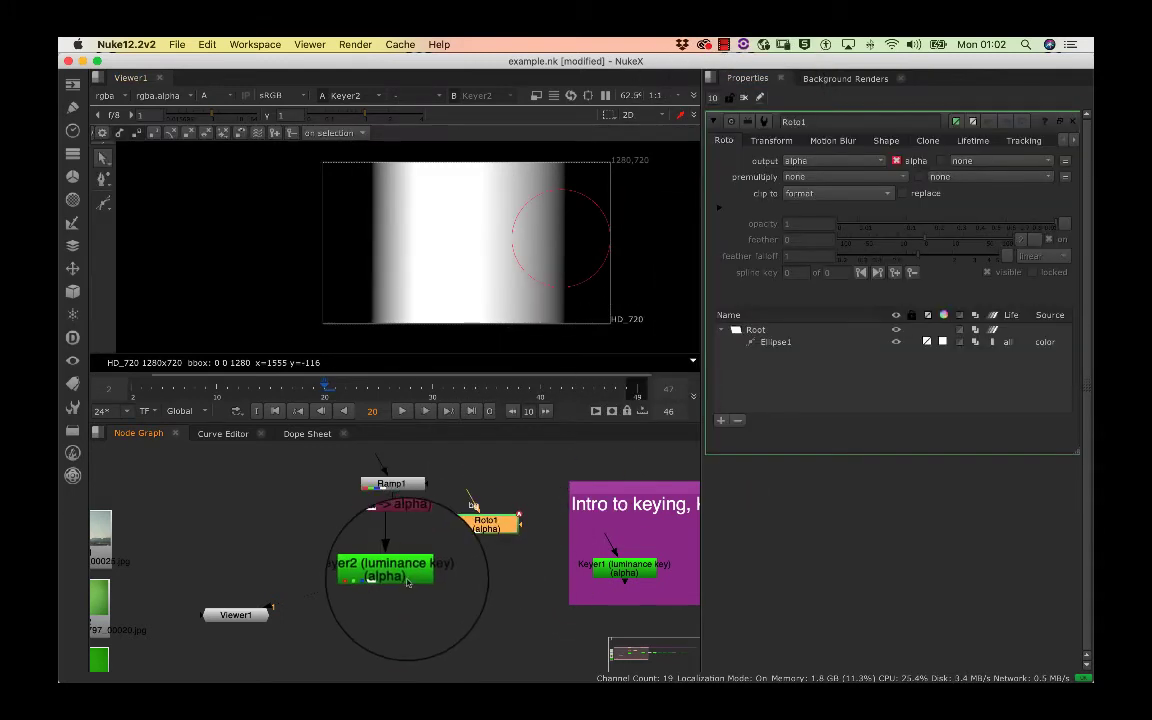
Step: Set Keyer2's output operation to intersect with the roto alpha
double_click(400, 568)
left_click(404, 575)
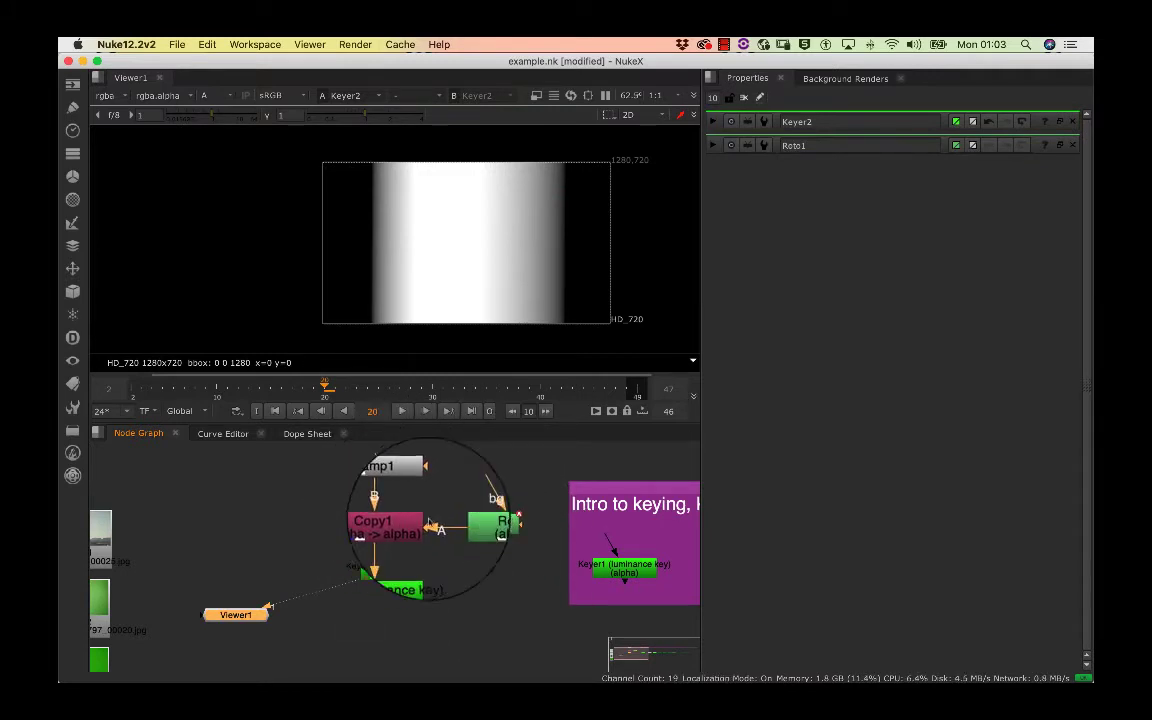
double_click(392, 568)
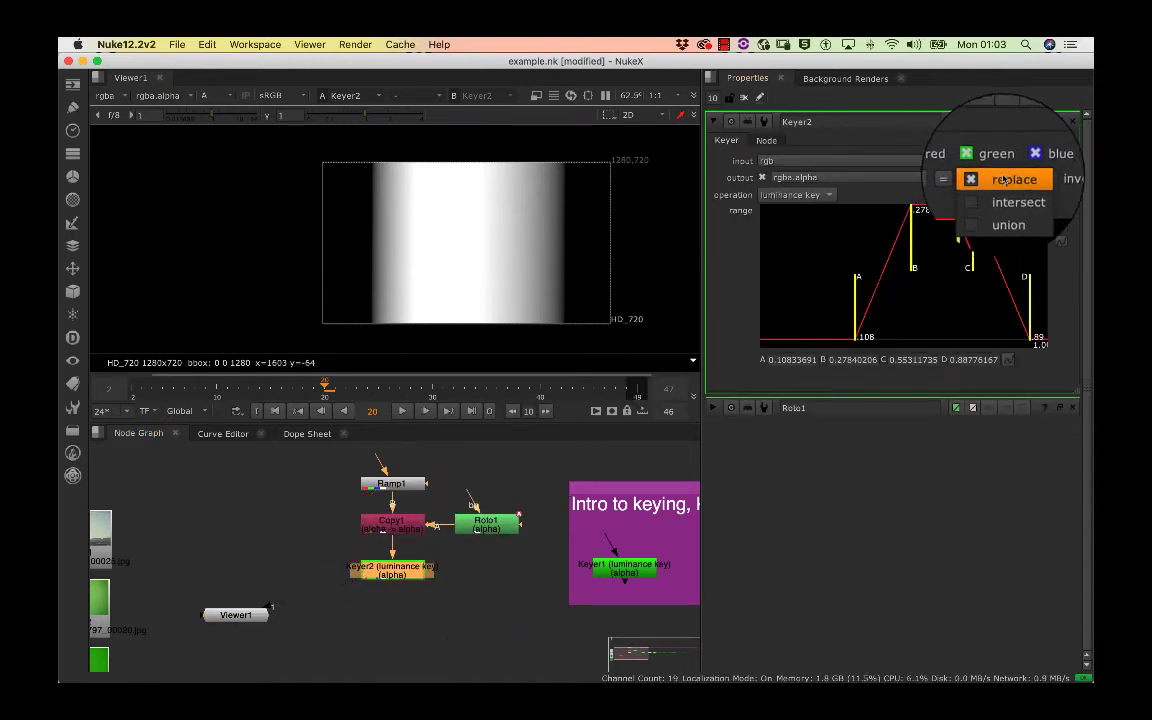
left_click(1005, 195)
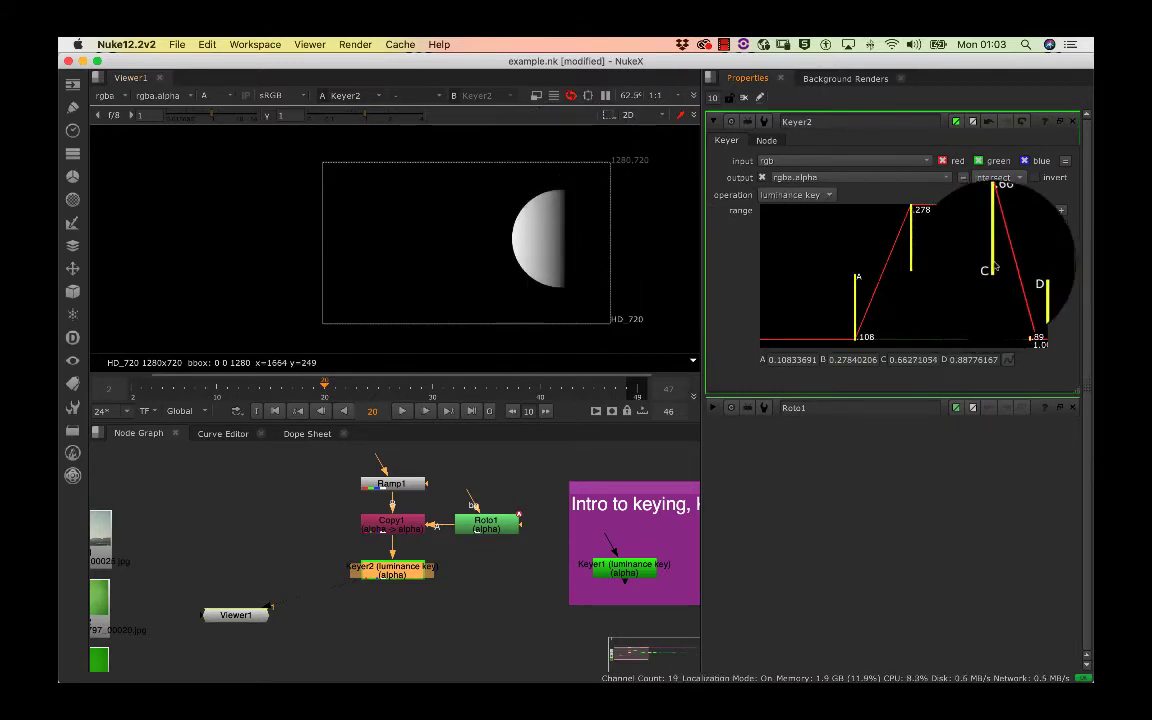
Step: Switch Keyer2's output to union and tune its range to B≈0.306, C≈0.576, D≈0.931
left_click_drag(993, 268, 941, 270)
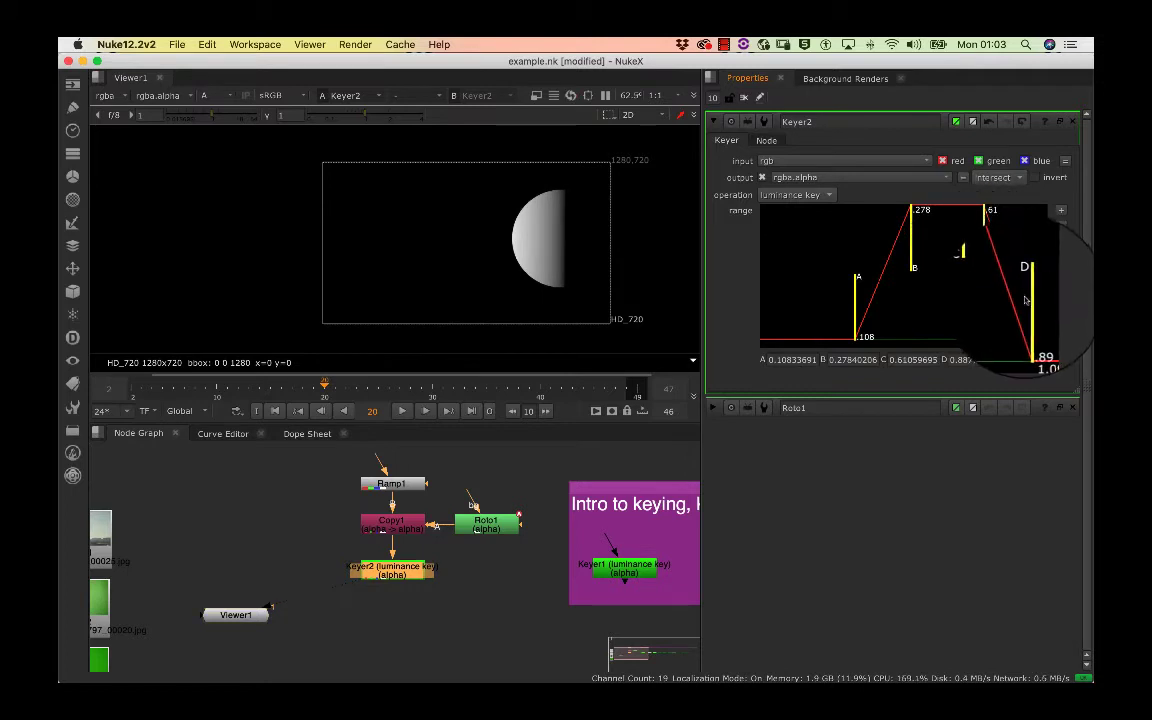
left_click_drag(1022, 295, 1012, 300)
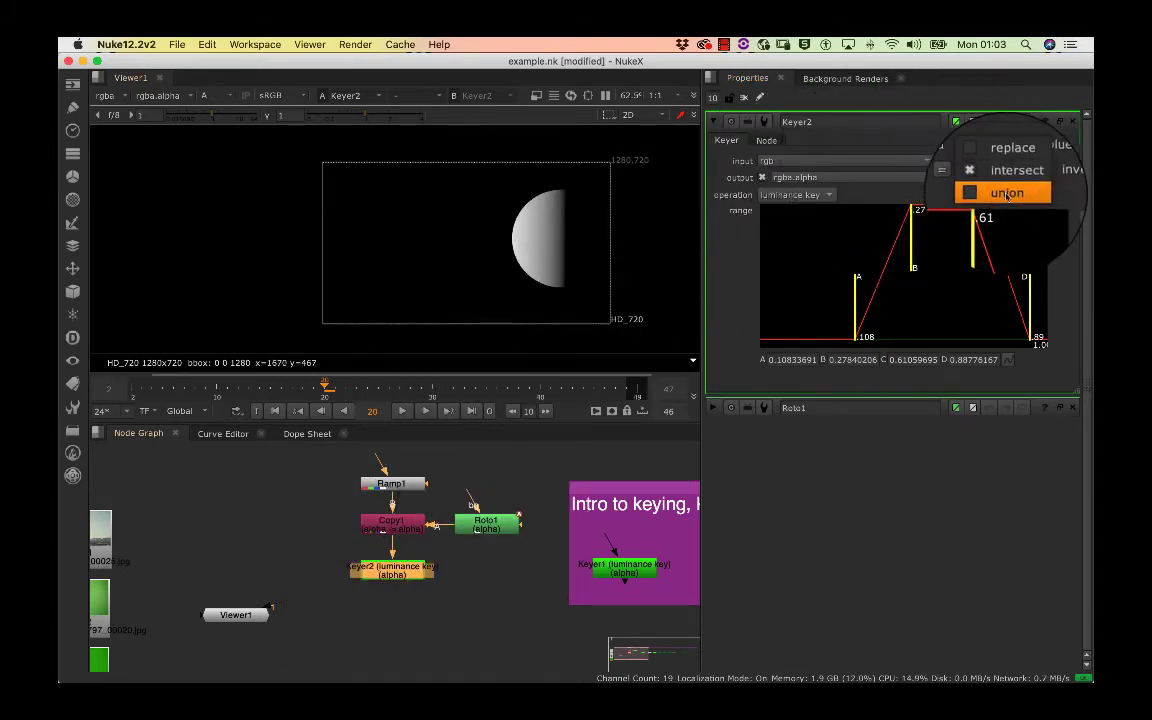
left_click(1006, 195)
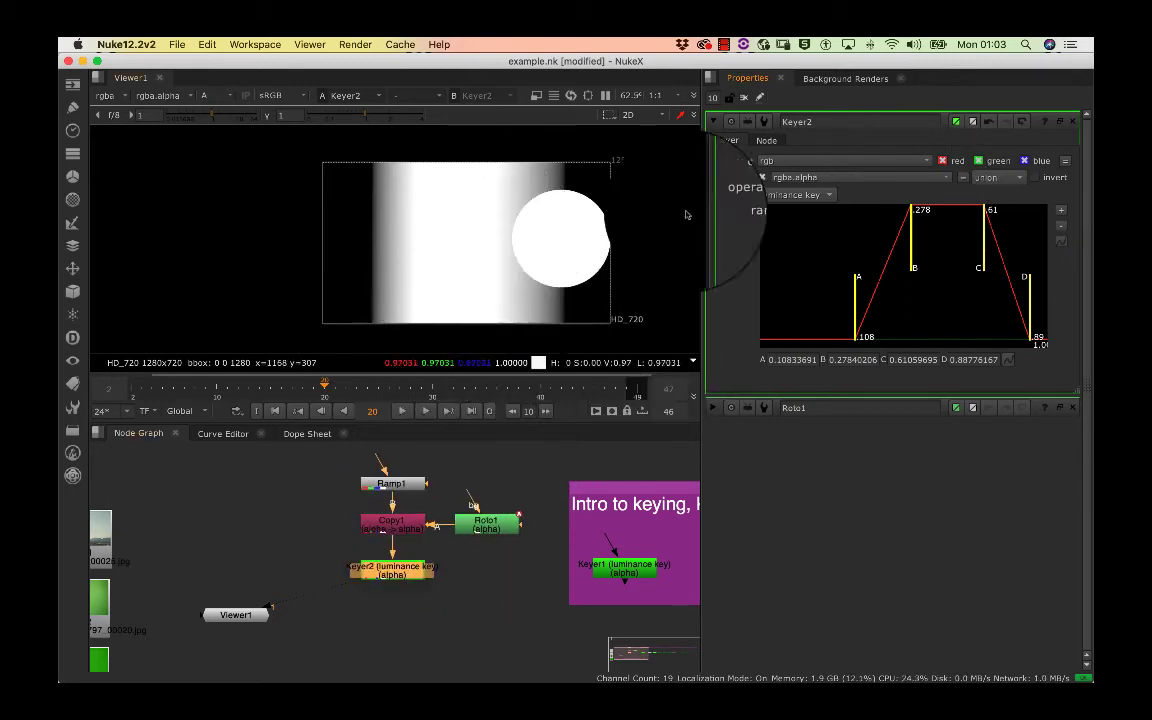
mouse_move(908, 270)
left_mouse_down()
mouse_move(1035, 258)
mouse_move(1039, 290)
left_mouse_up()
left_click_drag(918, 270, 961, 231)
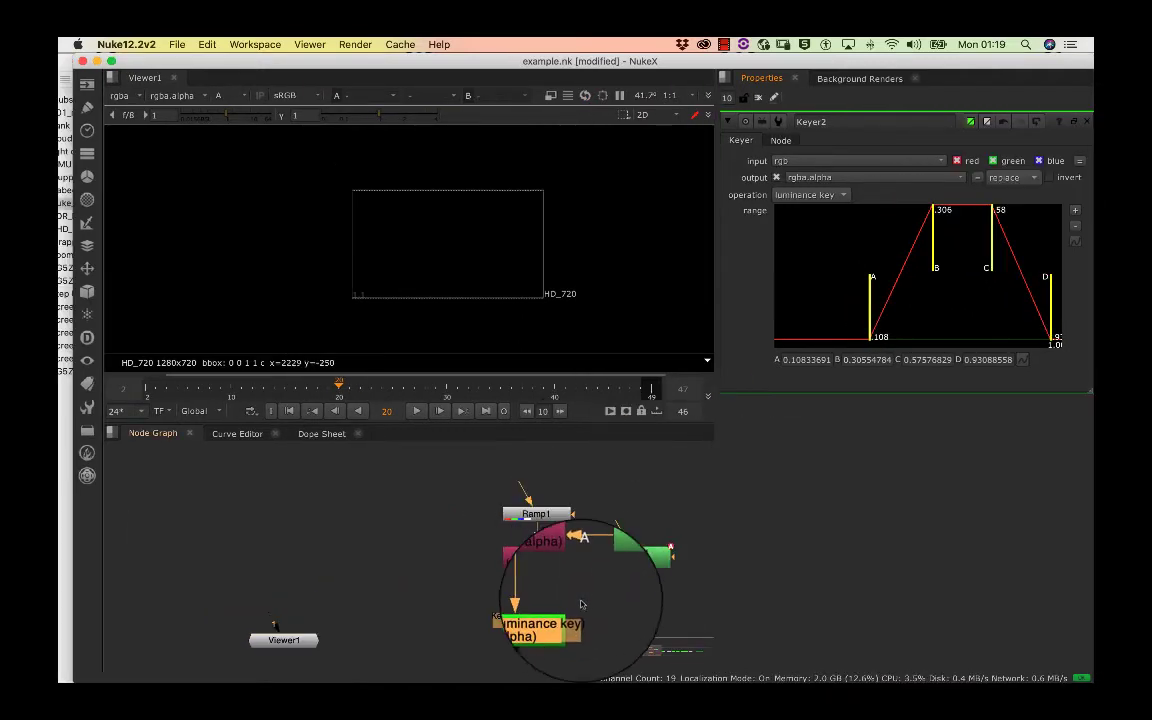
Step: Browse Keyer2's key operation choices, keep luminance key, and collapse its settings
double_click(530, 618)
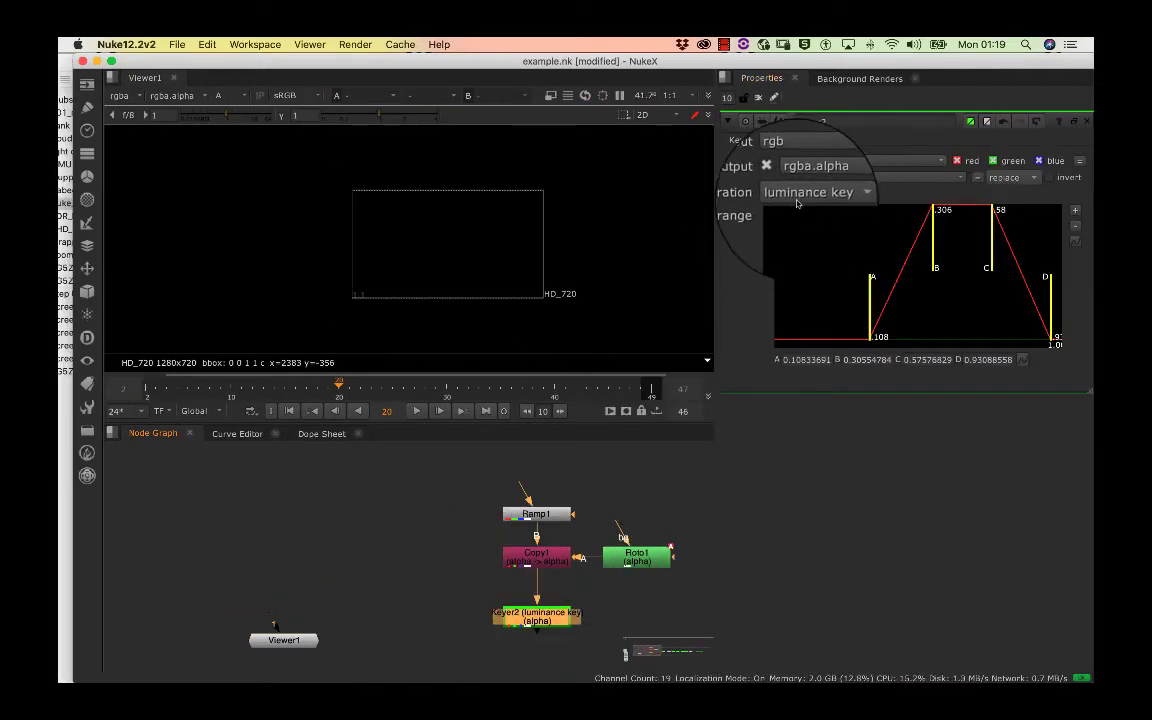
left_click(813, 197)
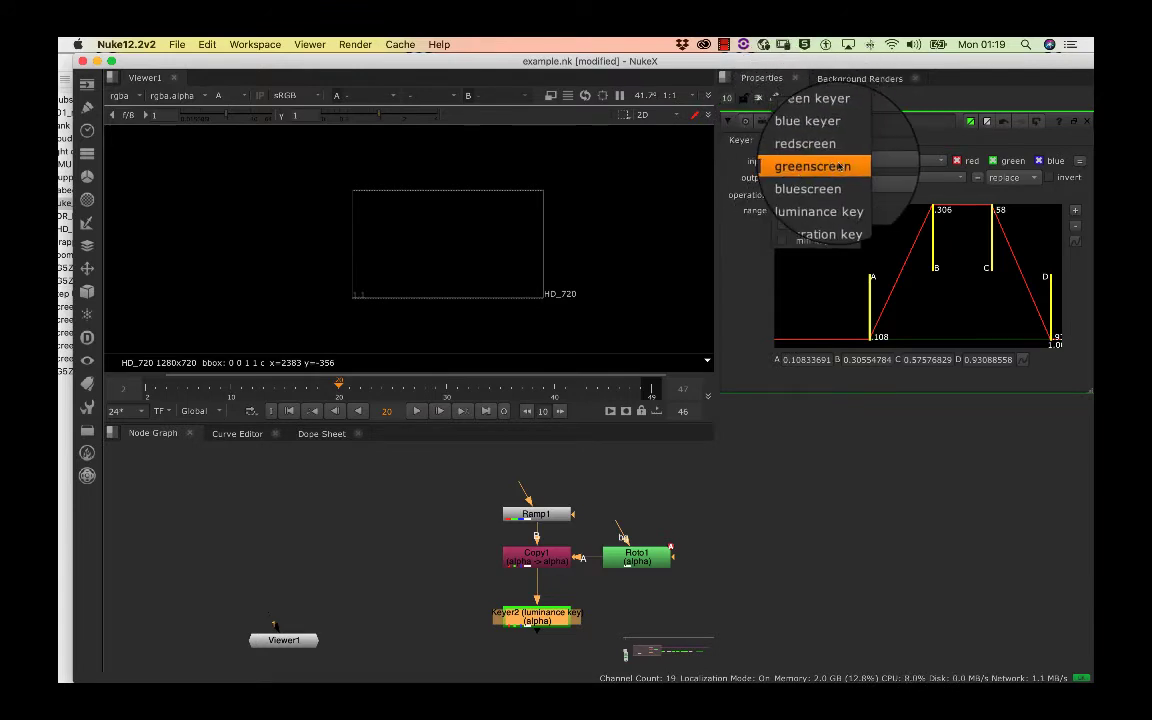
left_click(810, 200)
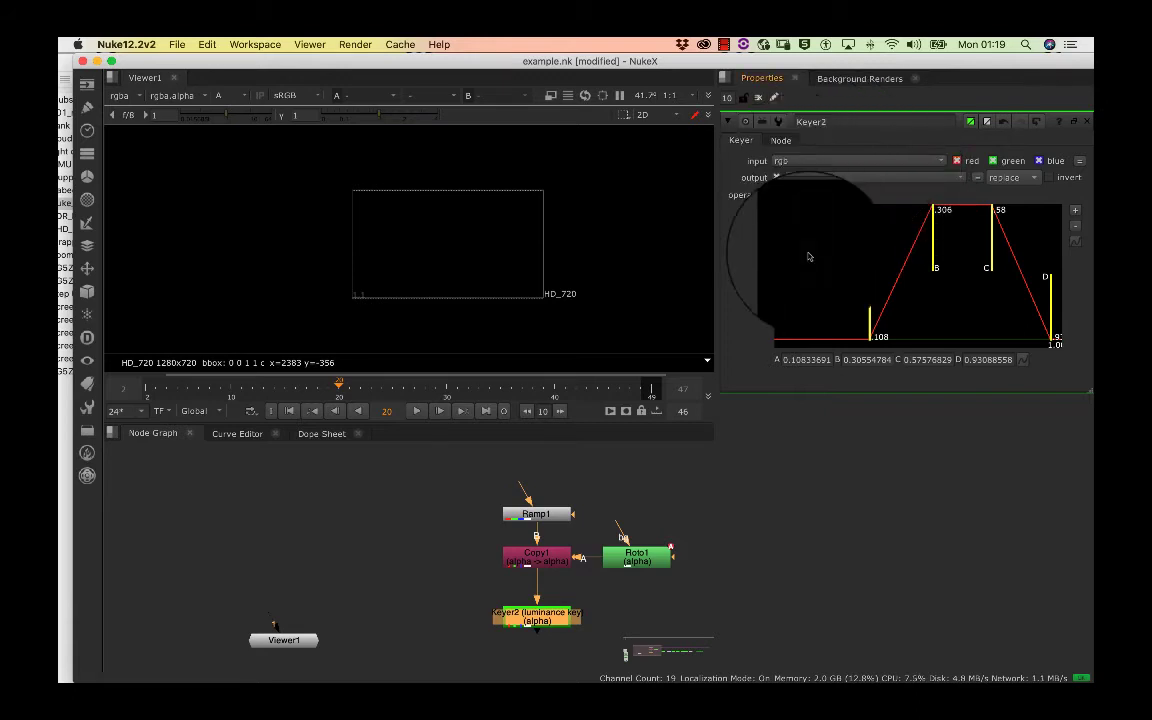
left_click(320, 623)
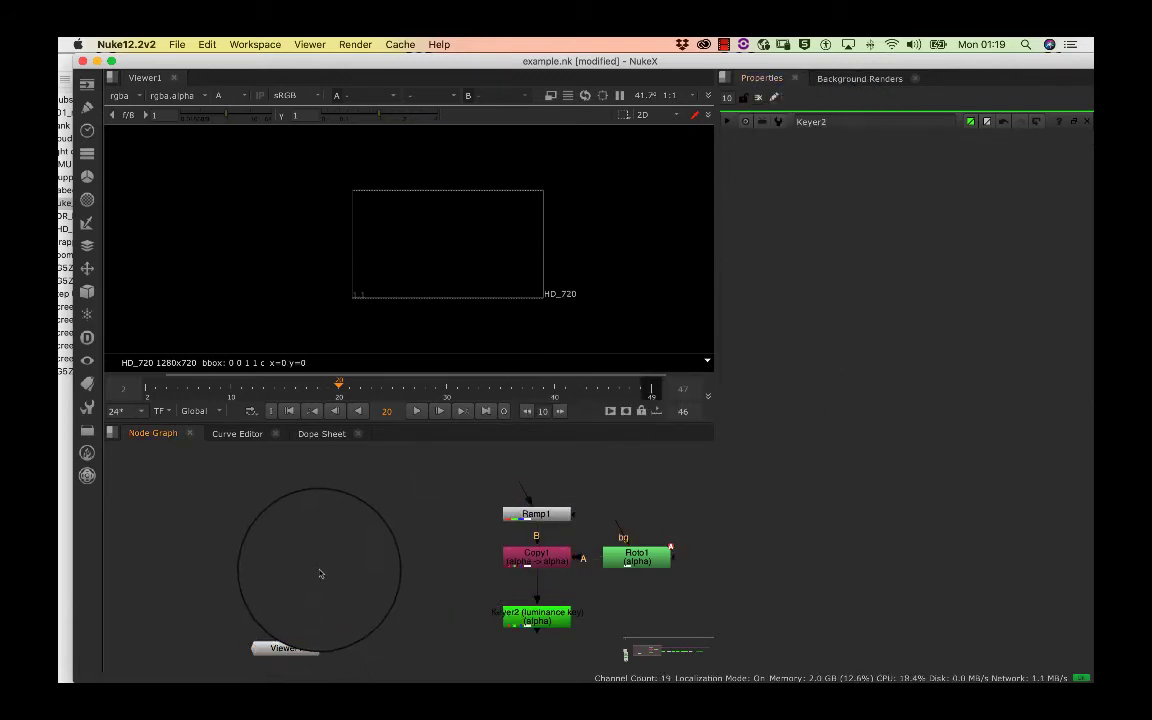
Step: Add a new Keyer3 node and connect the viewer to it
key("Tab")
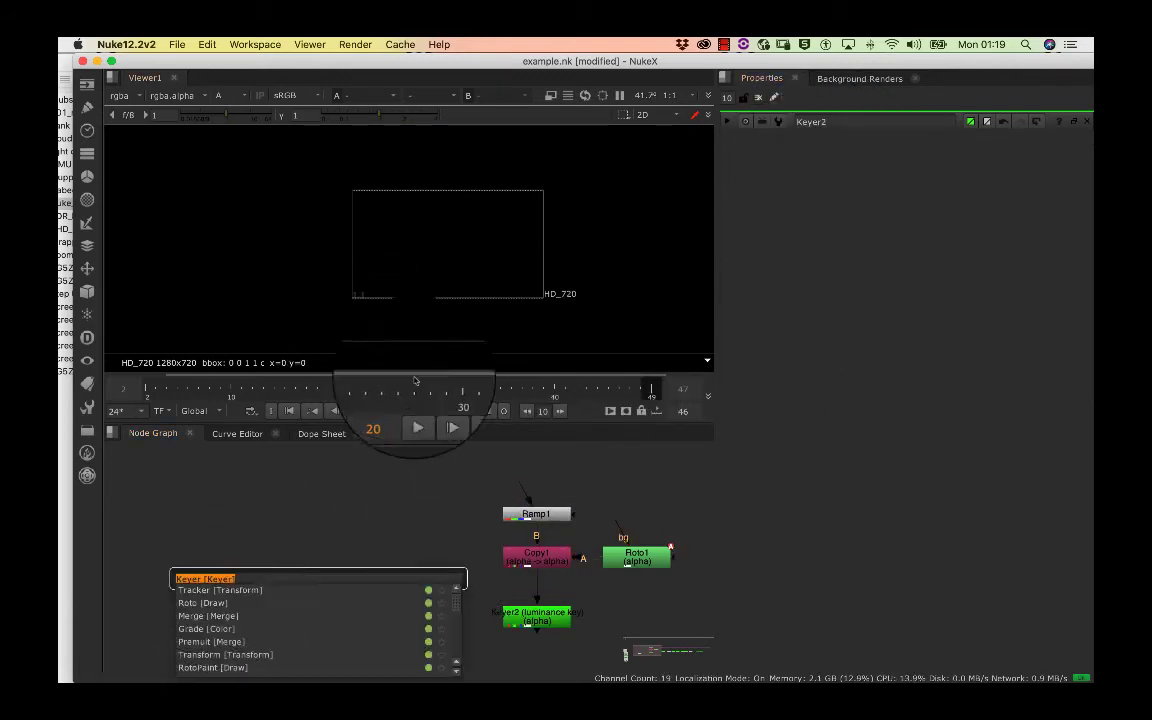
key("Return")
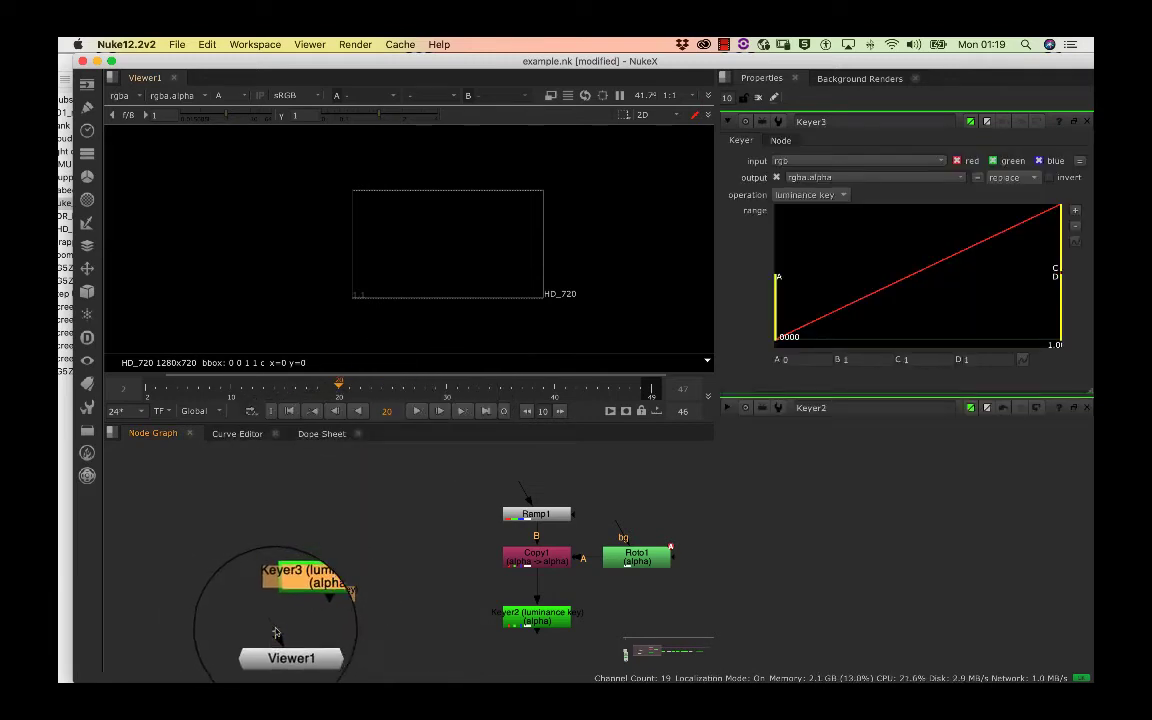
key("1")
left_click(326, 543)
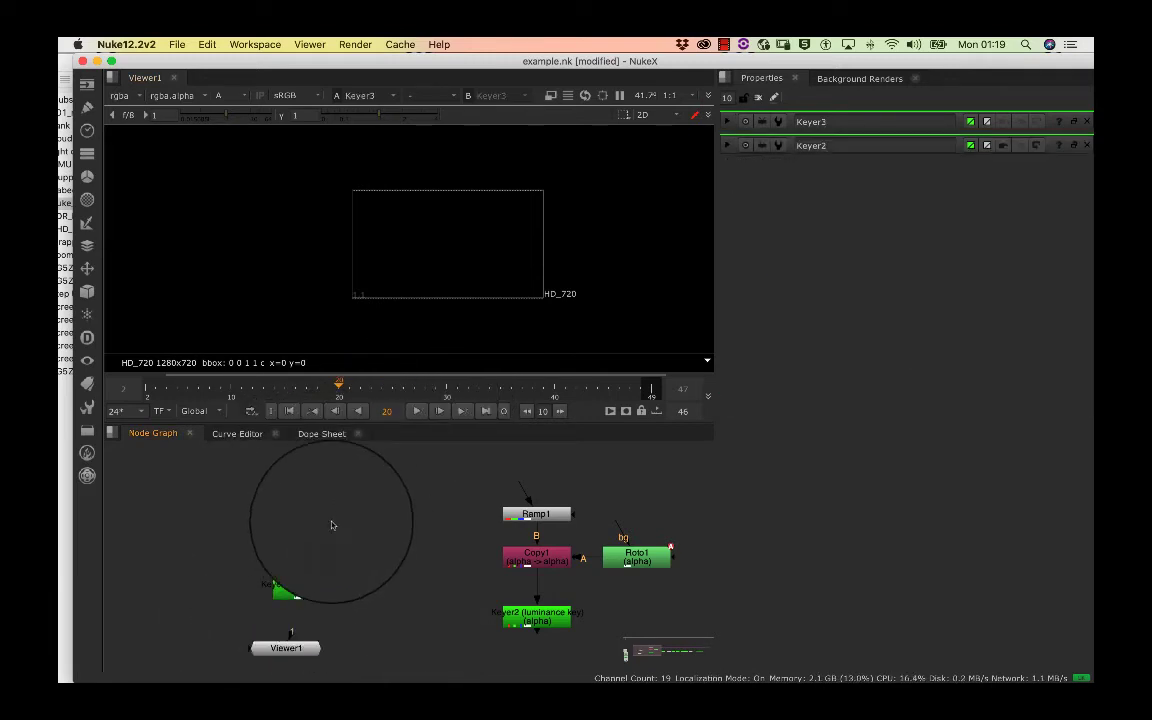
Step: Add a ColorWheel1 image source above Keyer3 to feed it
left_click(86, 87)
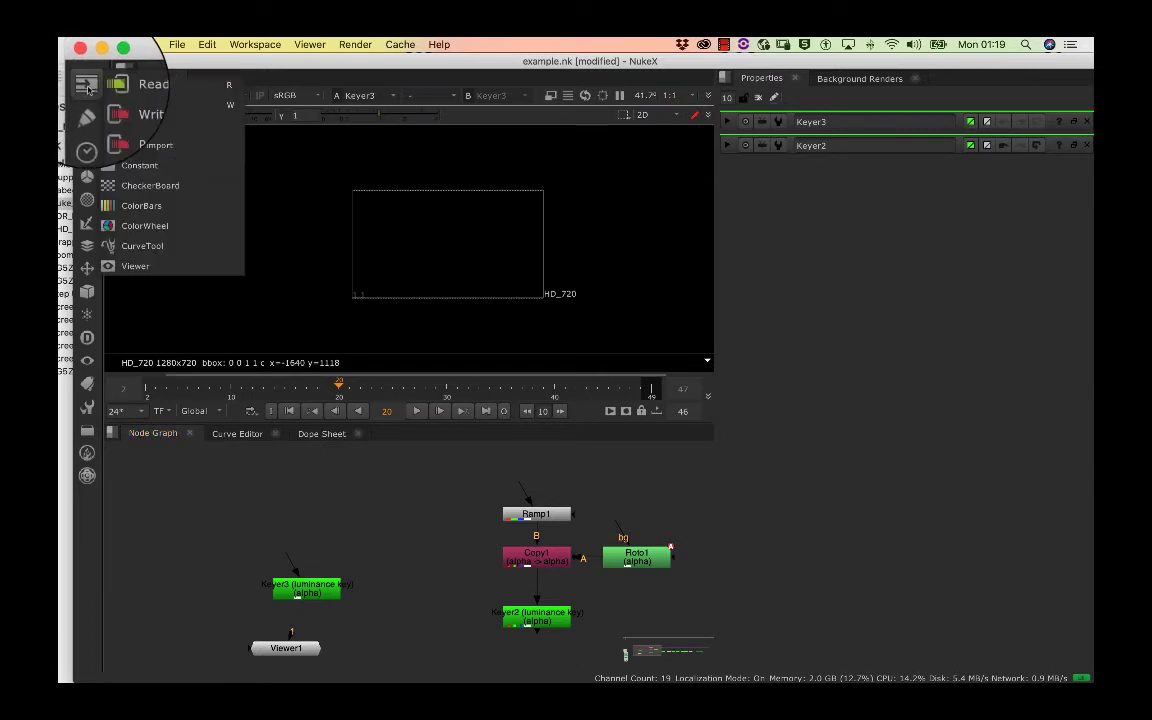
left_click(155, 231)
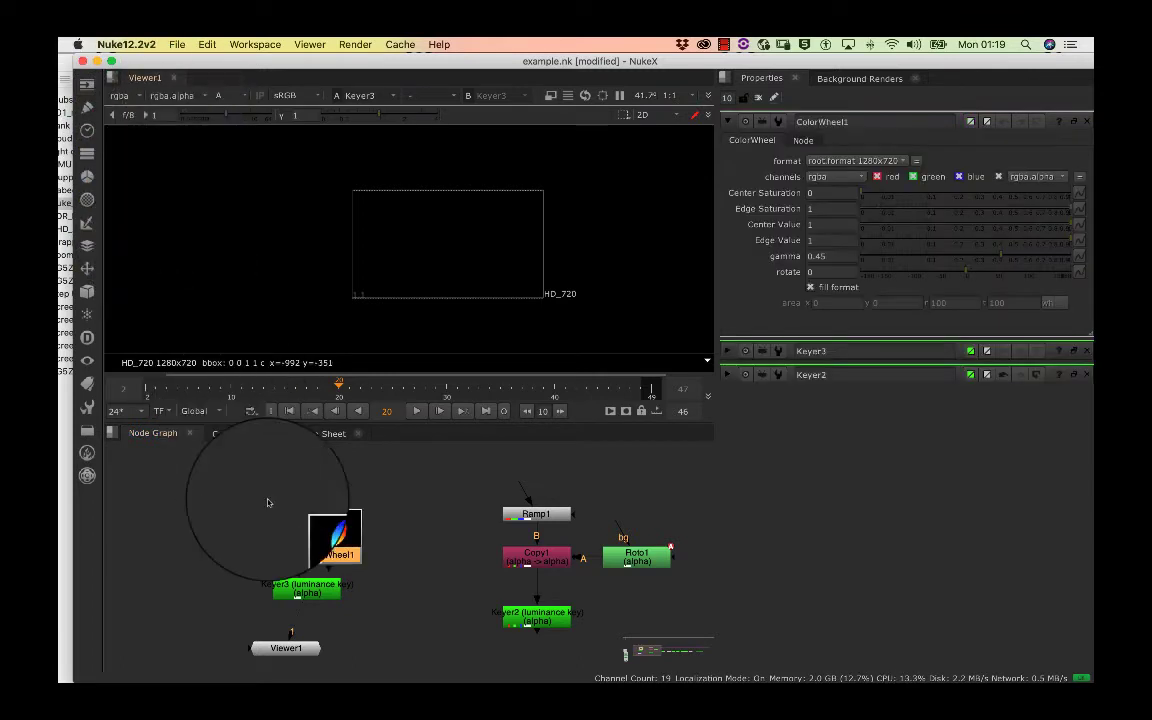
double_click(310, 582)
key("a")
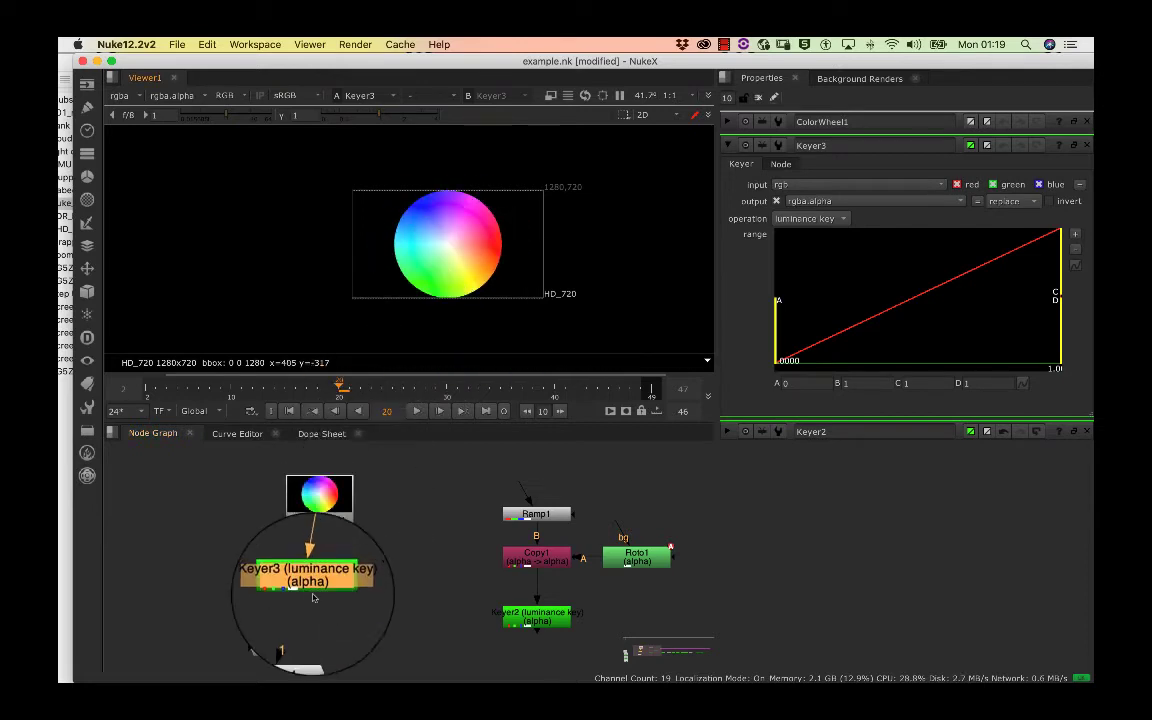
Step: Show Keyer3's settings and view its alpha matte of the colour wheel
double_click(319, 497)
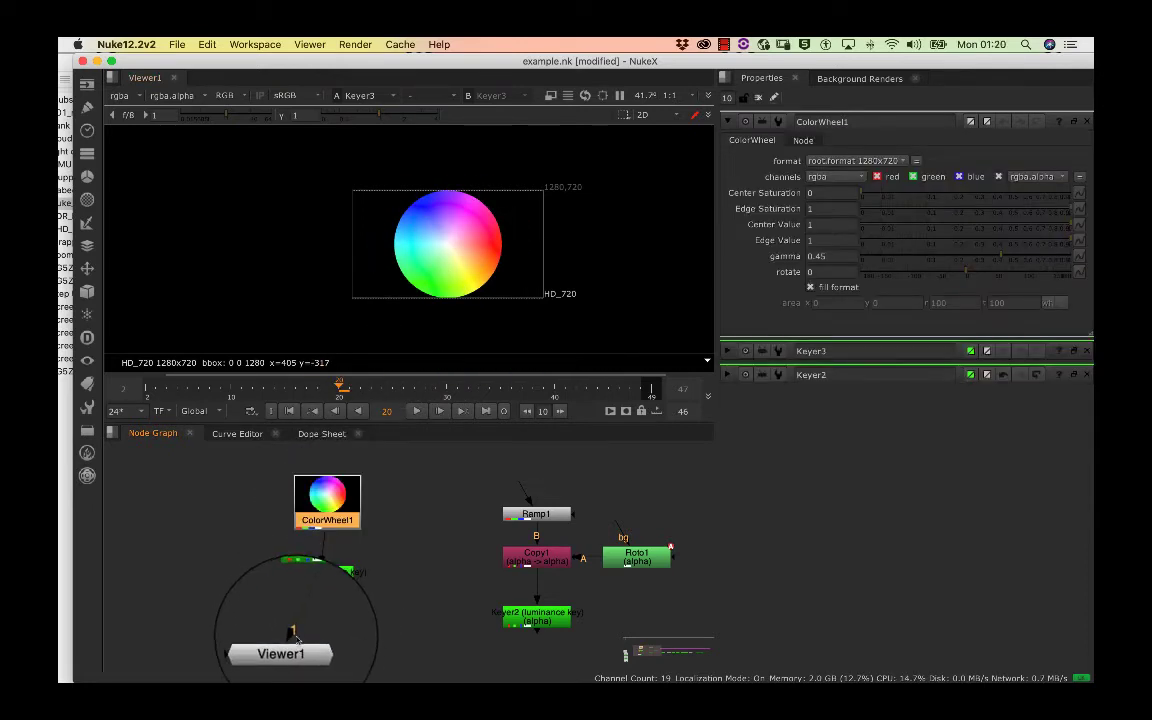
double_click(315, 570)
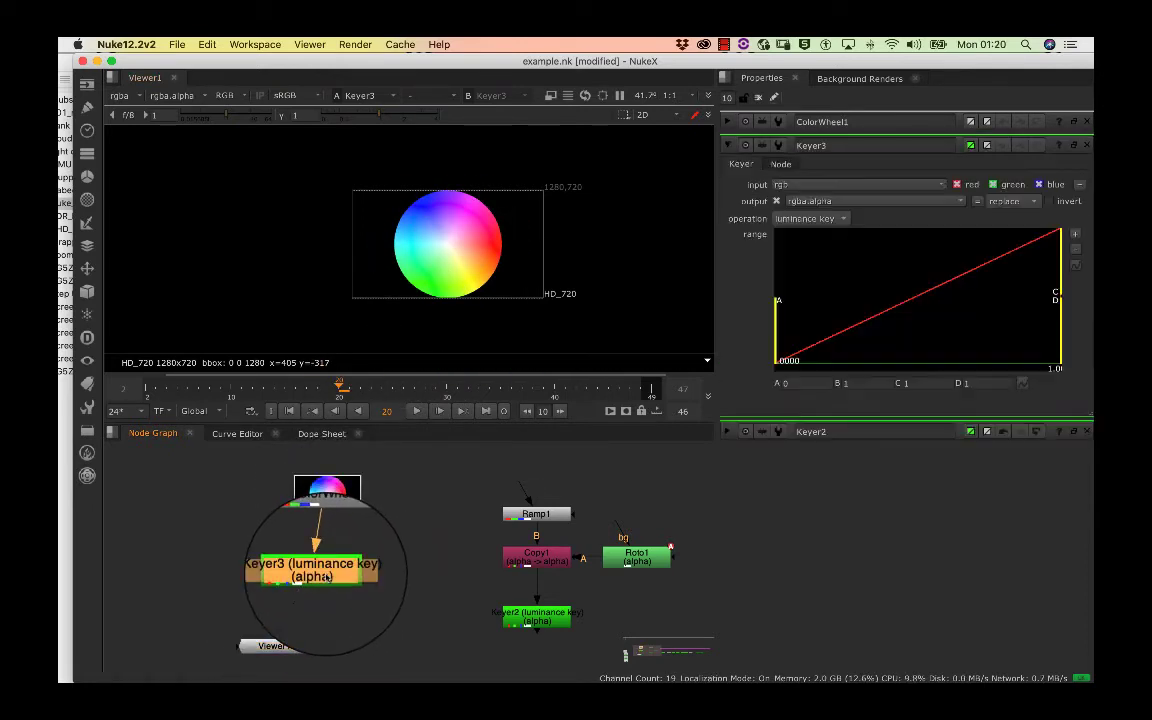
left_click(758, 97)
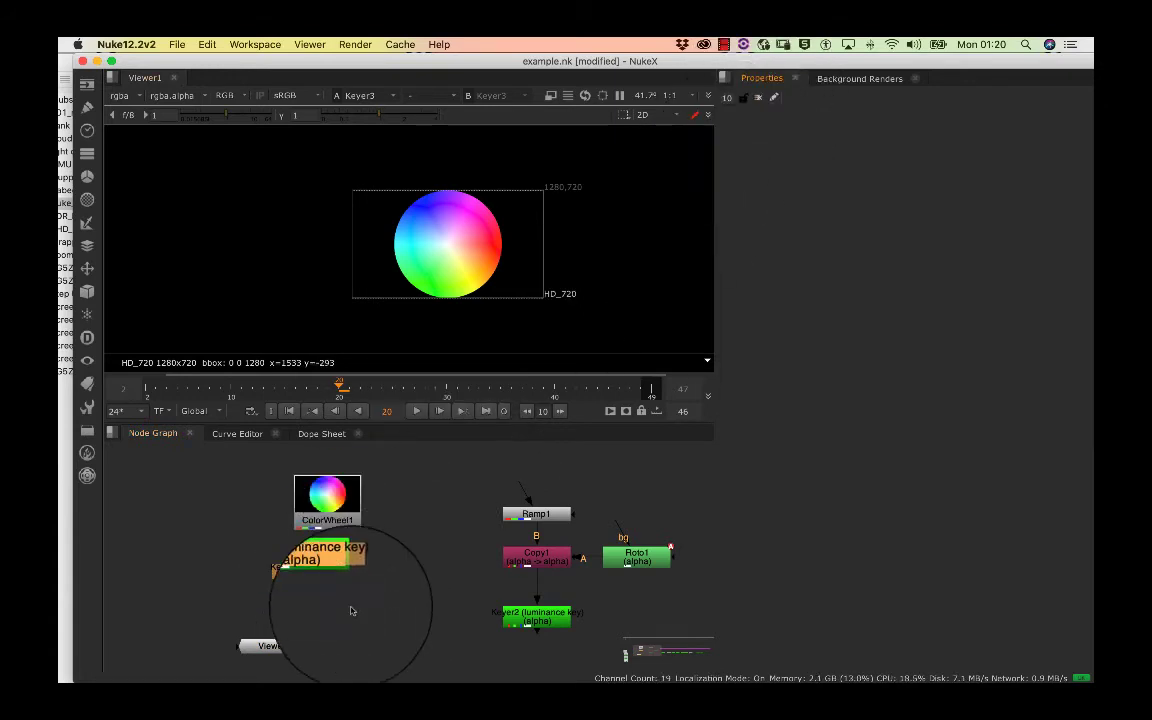
left_click(320, 497)
double_click(327, 569)
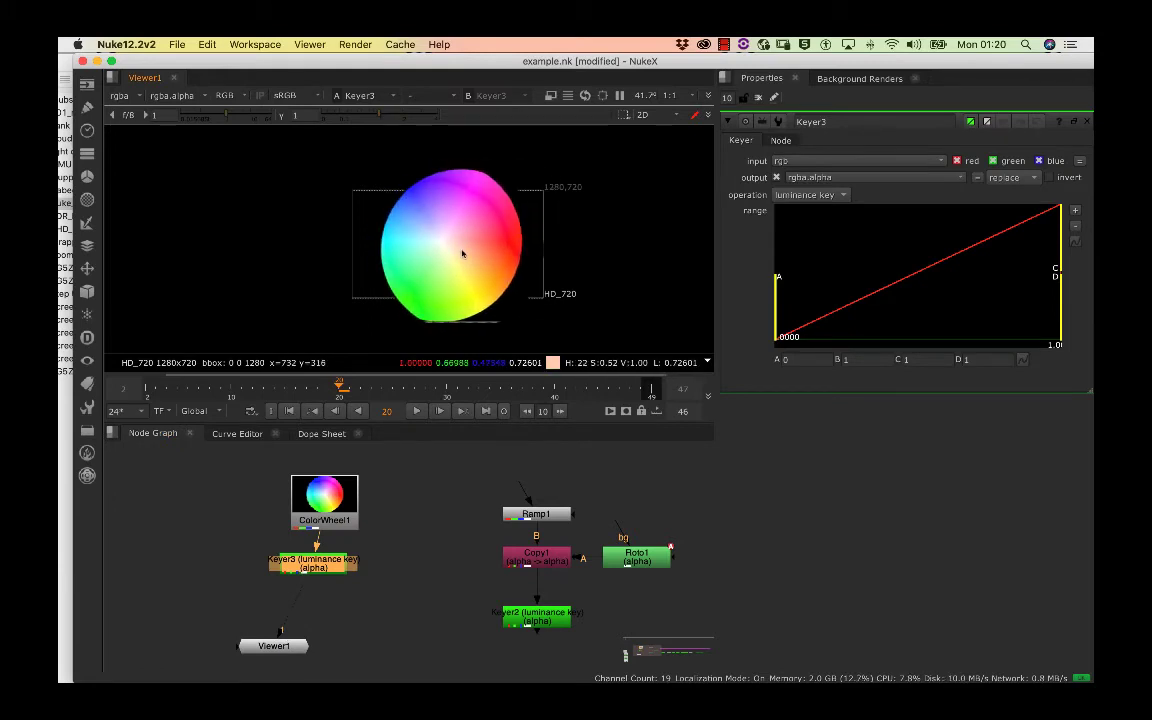
key("a")
scroll(463, 240, "up", 3)
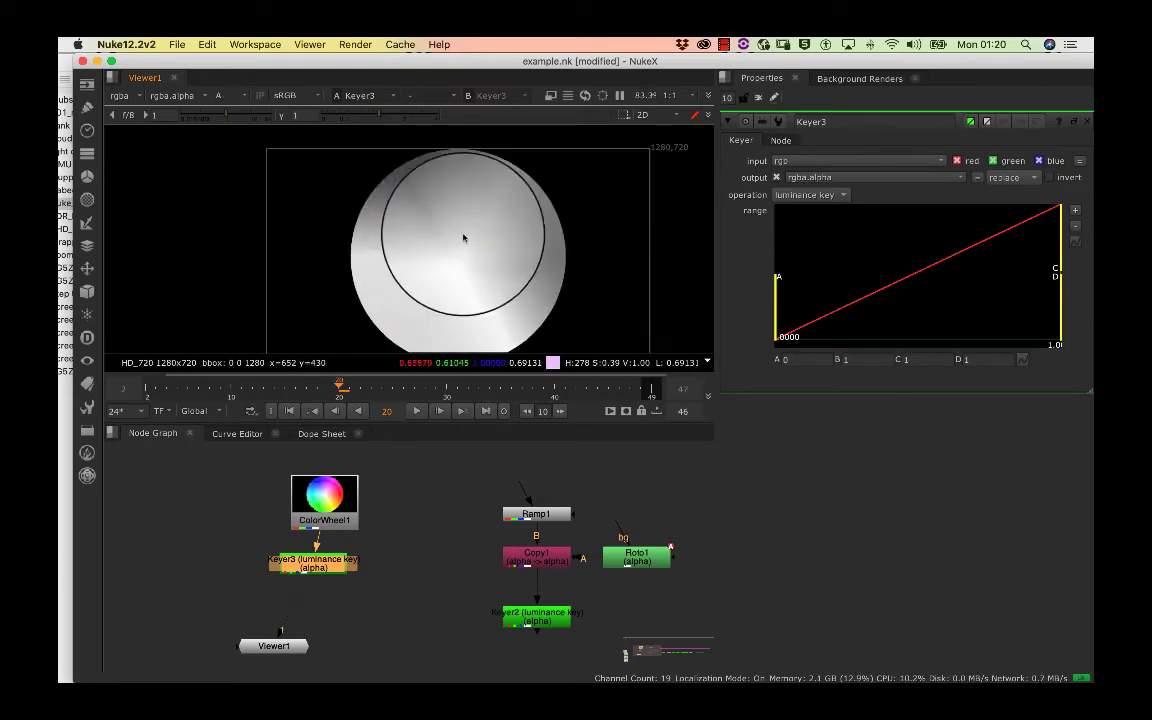
scroll(415, 220, "down", 1)
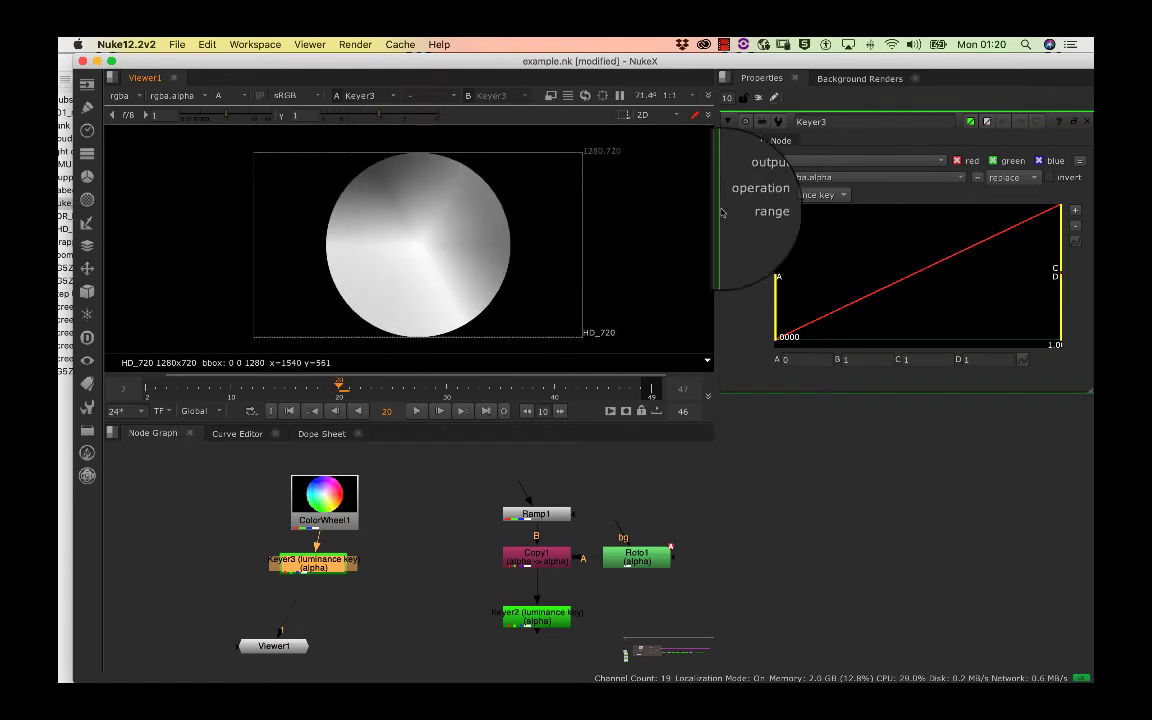
Step: Try Keyer3 as red, green, blue keyer, then redscreen, greenscreen and bluescreen
left_click(811, 196)
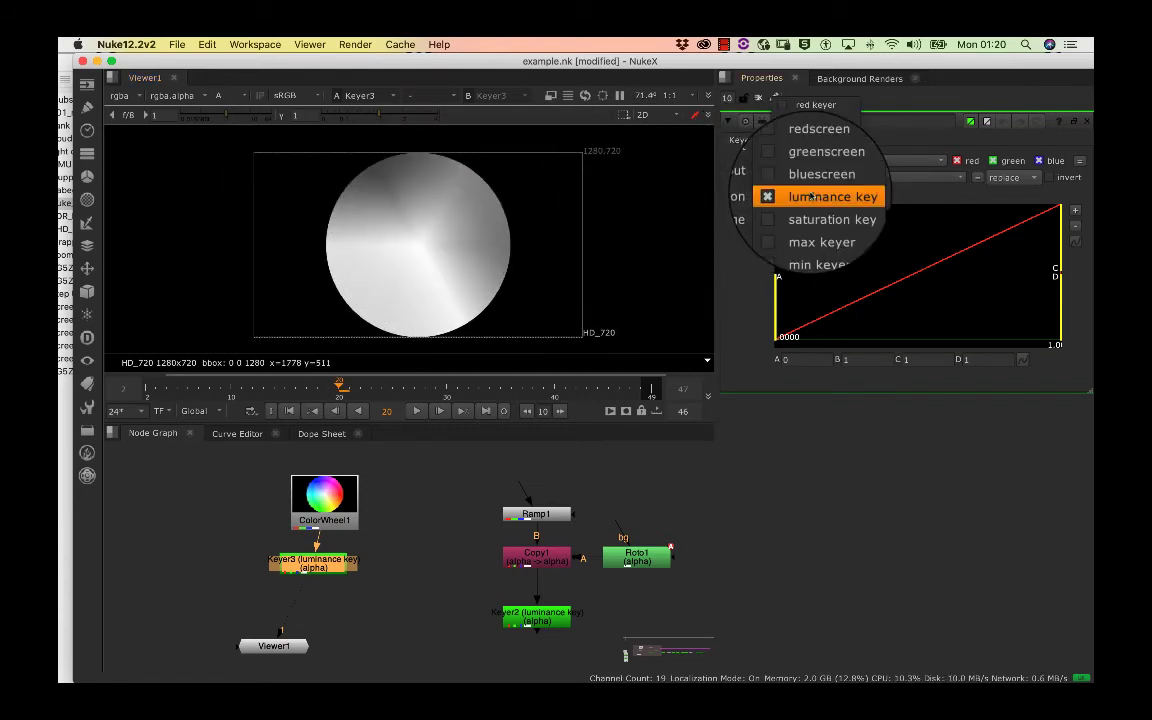
left_click(815, 106)
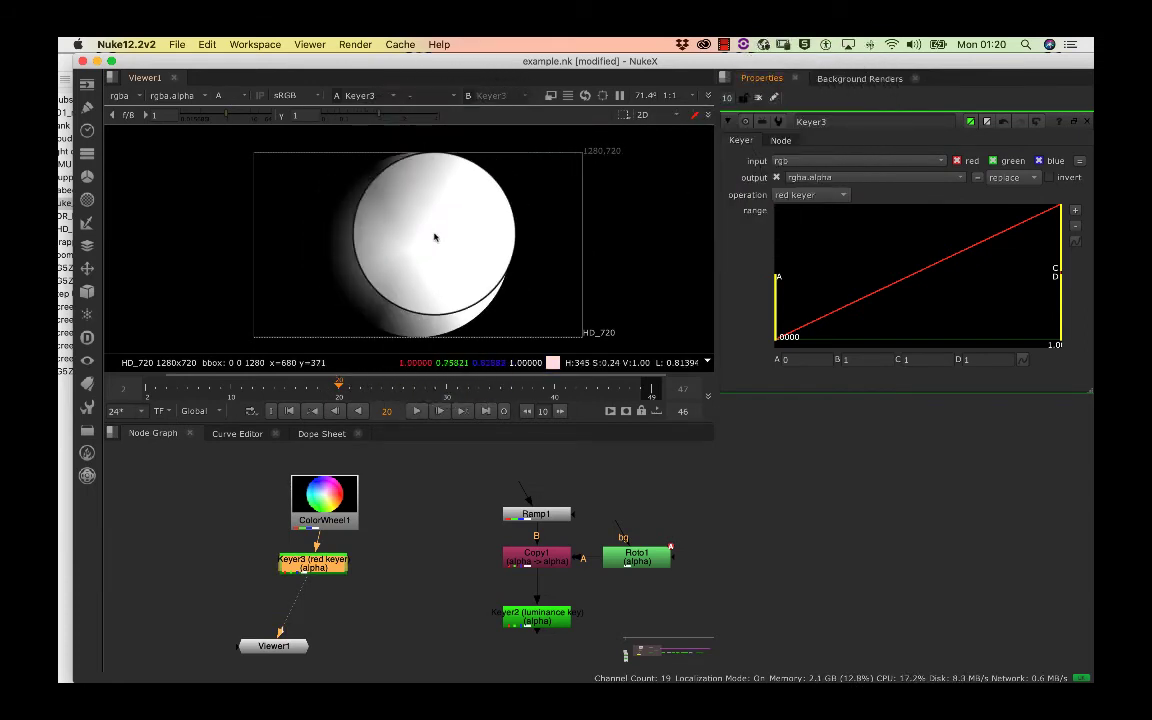
left_click(810, 195)
left_click(812, 211)
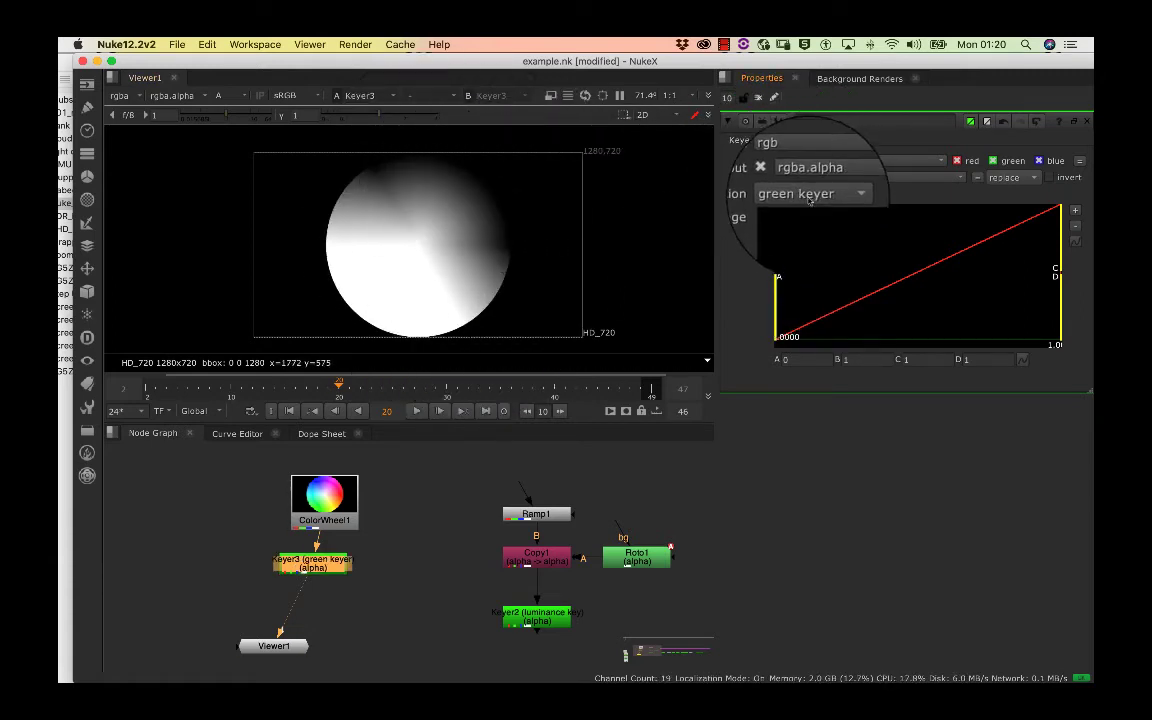
left_click(811, 196)
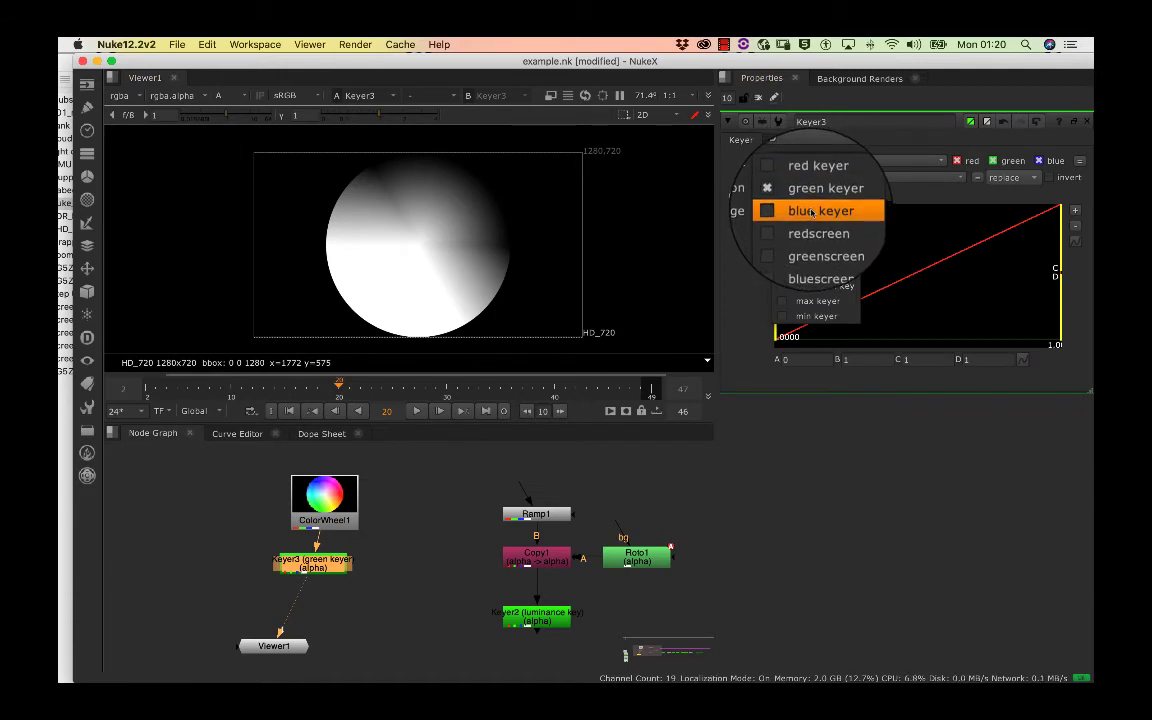
left_click(812, 212)
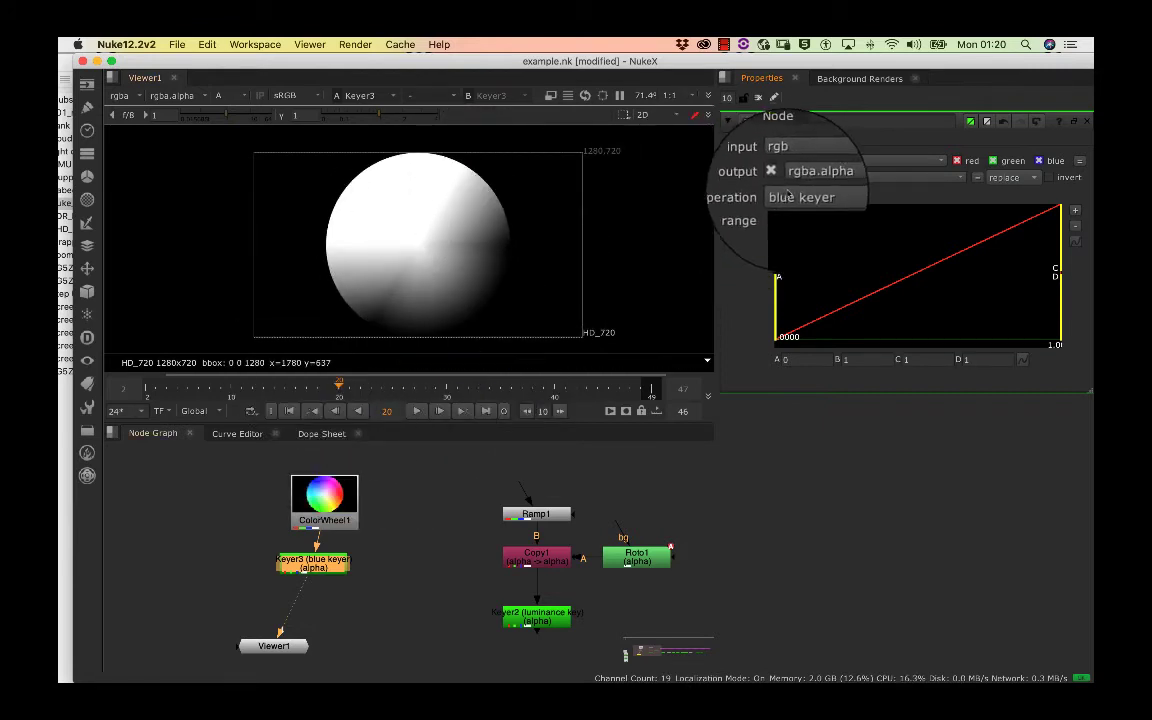
left_click(800, 200)
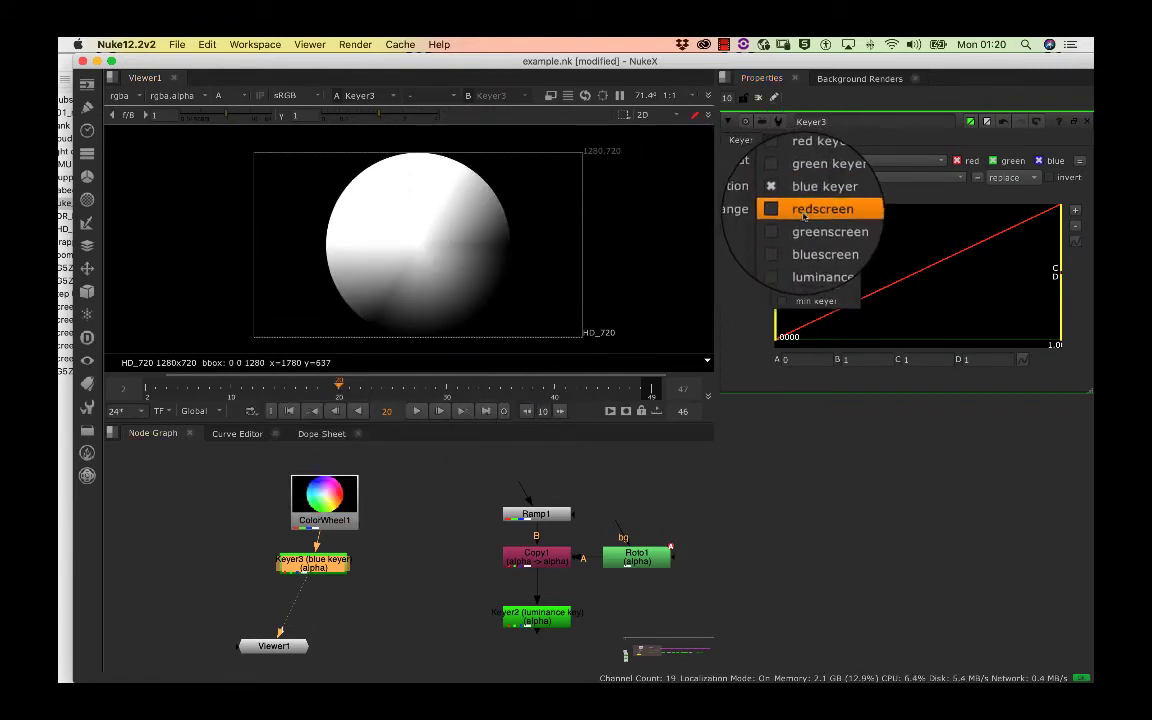
left_click(803, 216)
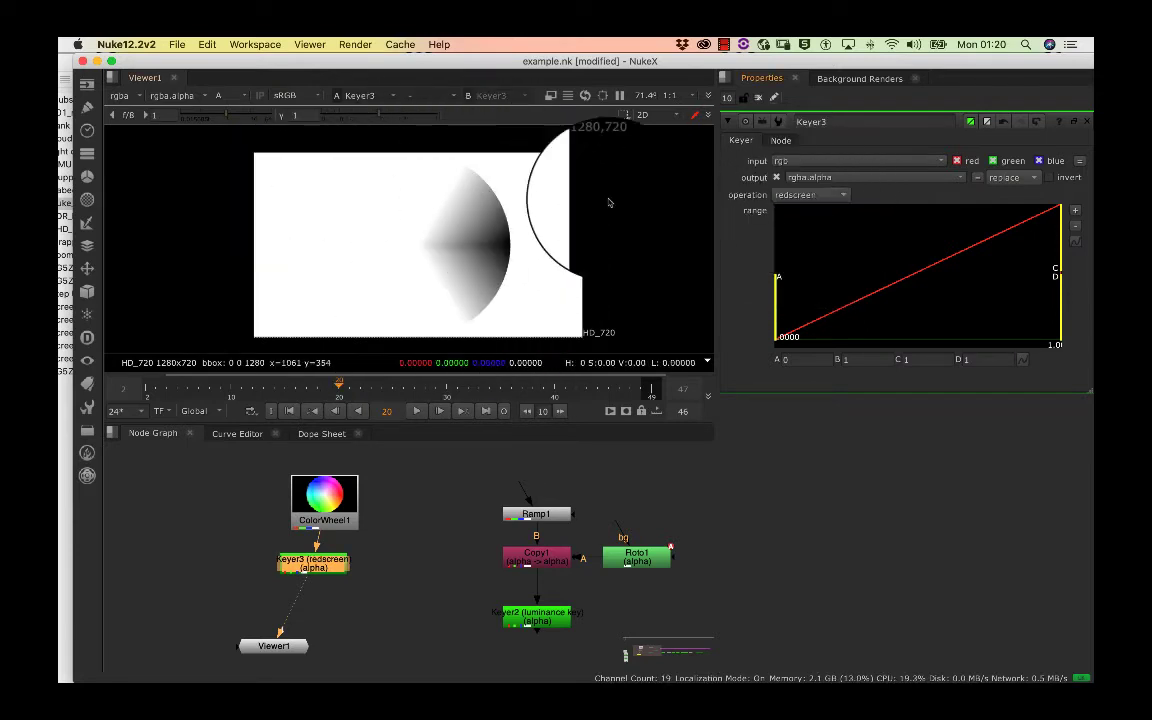
left_click(805, 194)
left_click(814, 213)
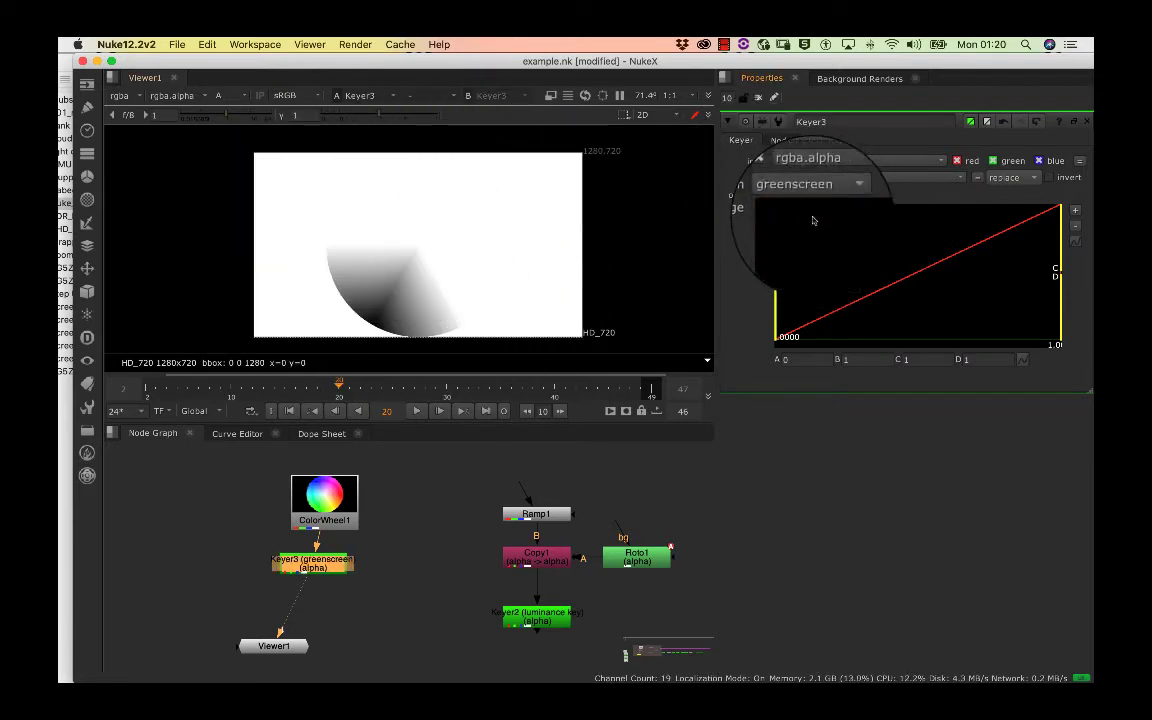
left_click(803, 196)
left_click(819, 206)
Step: Settle Keyer3 on blue keyer and collapse its settings
left_click(814, 196)
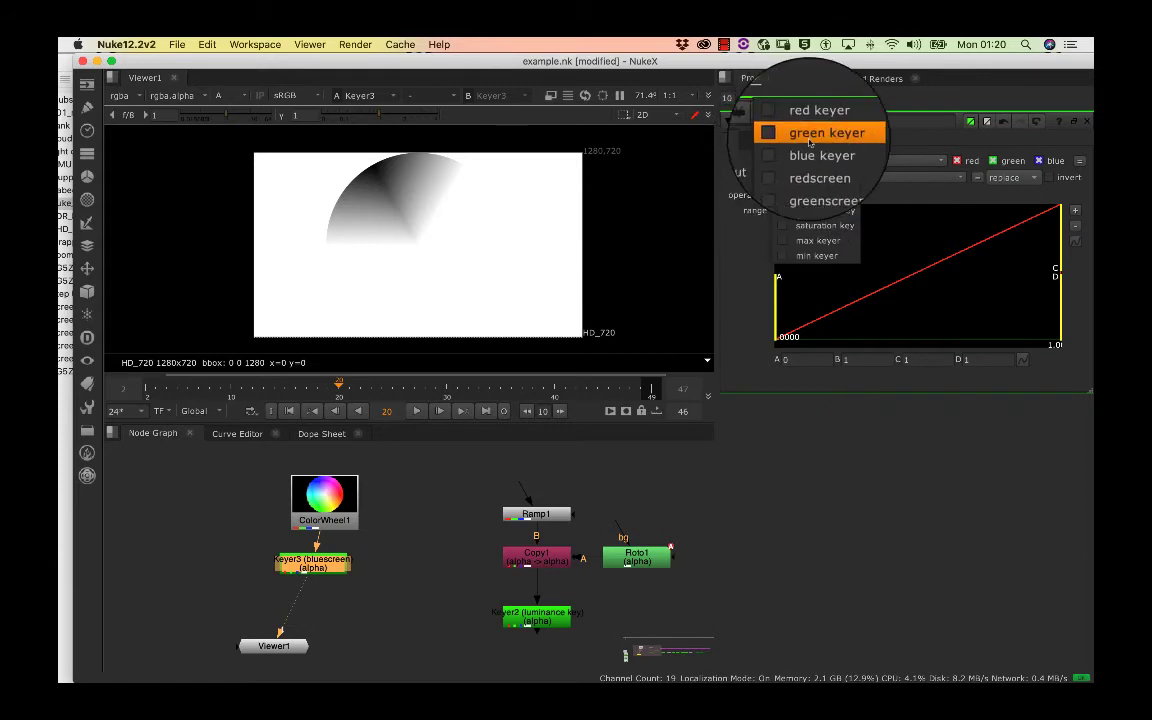
left_click(815, 121)
left_click(818, 197)
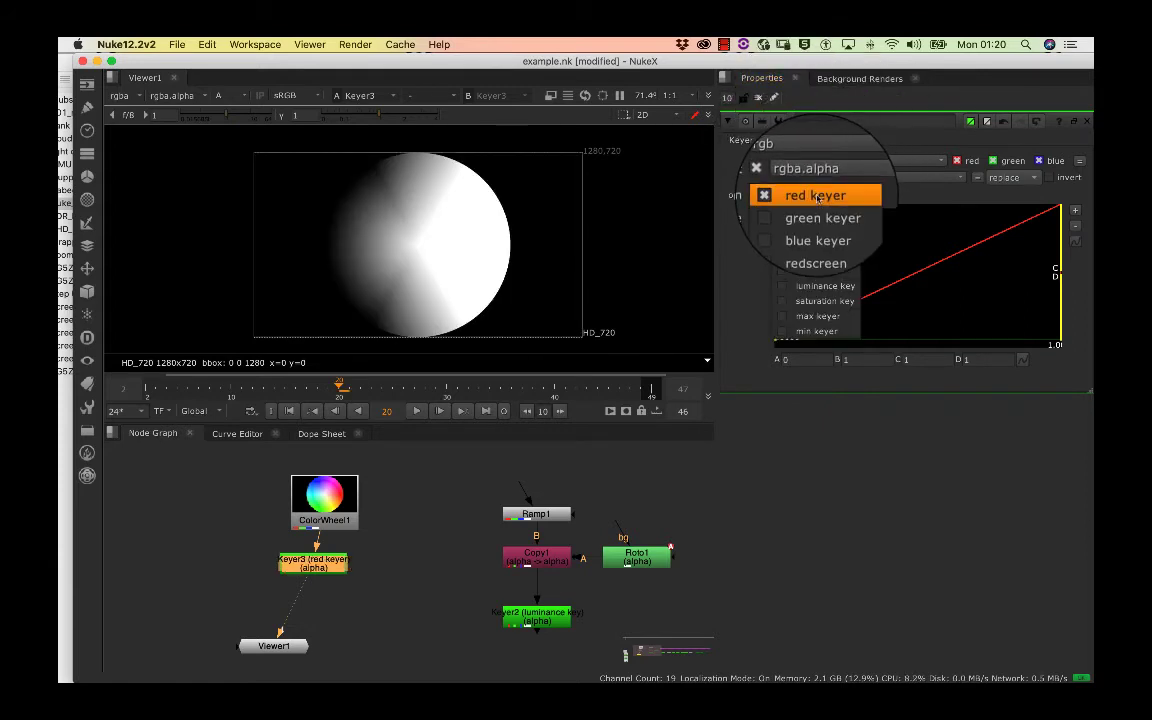
left_click(818, 195)
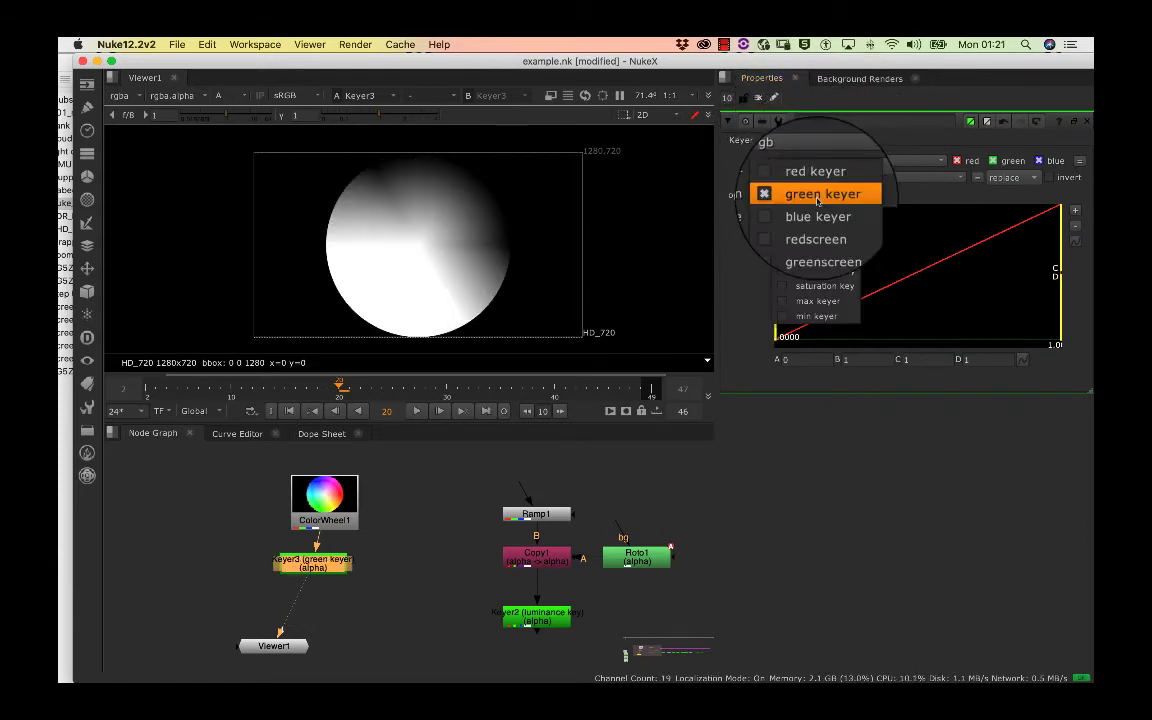
left_click(818, 201)
left_click(814, 198)
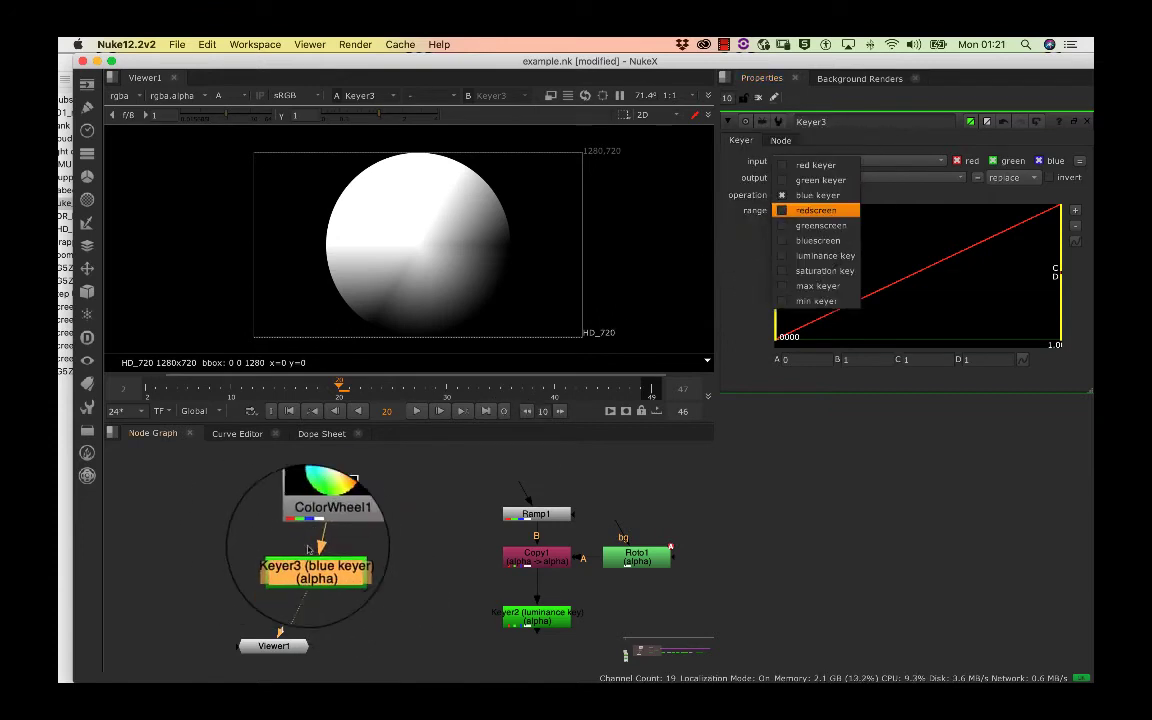
left_click(334, 585)
left_click(291, 646)
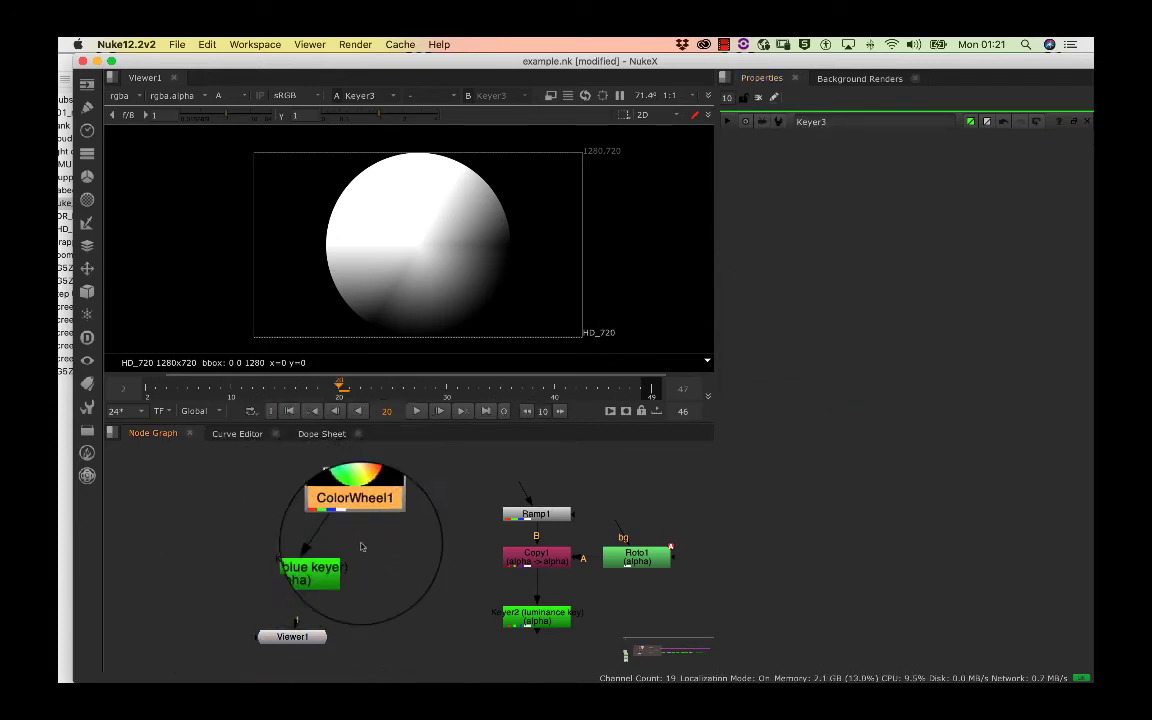
Step: Bring Read1 into view and connect Viewer1 to the Read1 image
double_click(364, 570)
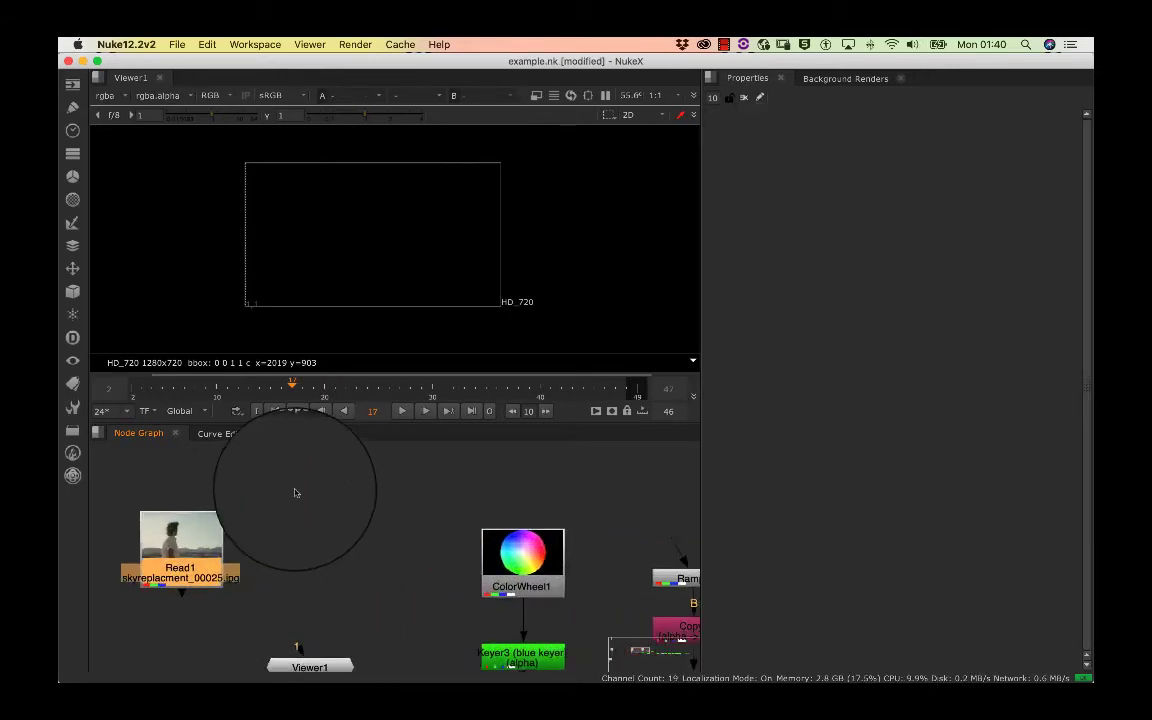
scroll(316, 532, "up", 3)
scroll(311, 496, "up", 1)
middle_click_drag(301, 483, 345, 421)
left_click_drag(235, 531, 332, 531)
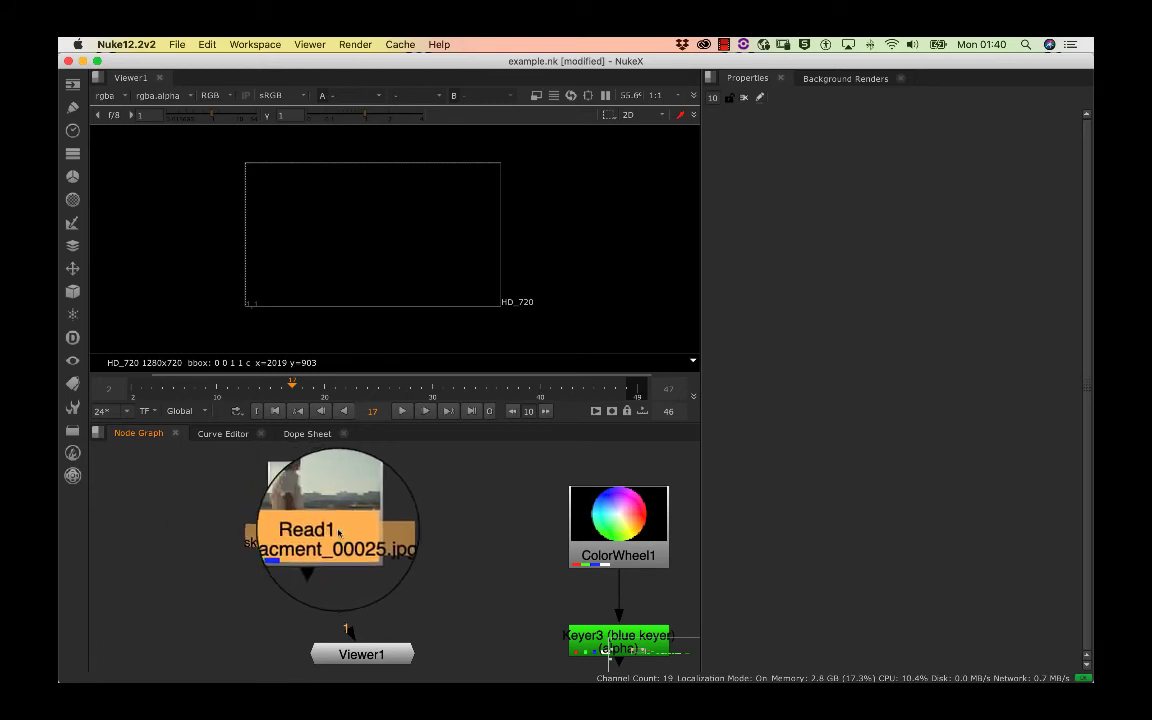
scroll(321, 530, "up", 1)
scroll(308, 540, "down", 2)
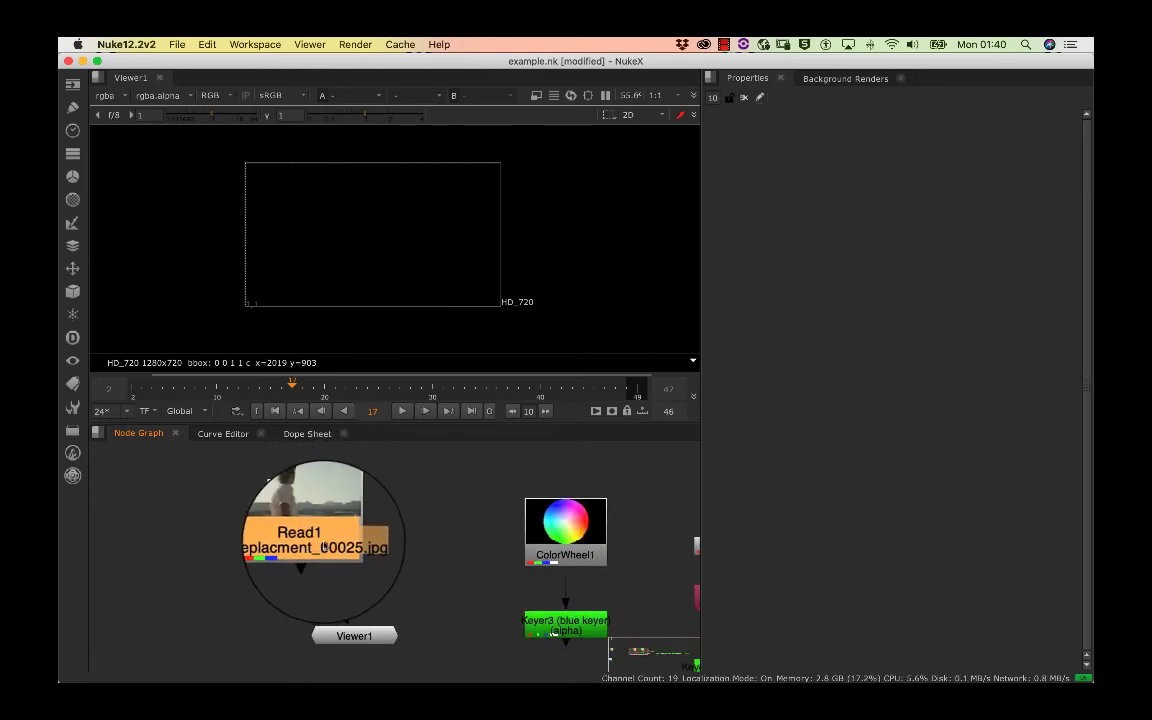
scroll(325, 546, "down", 2)
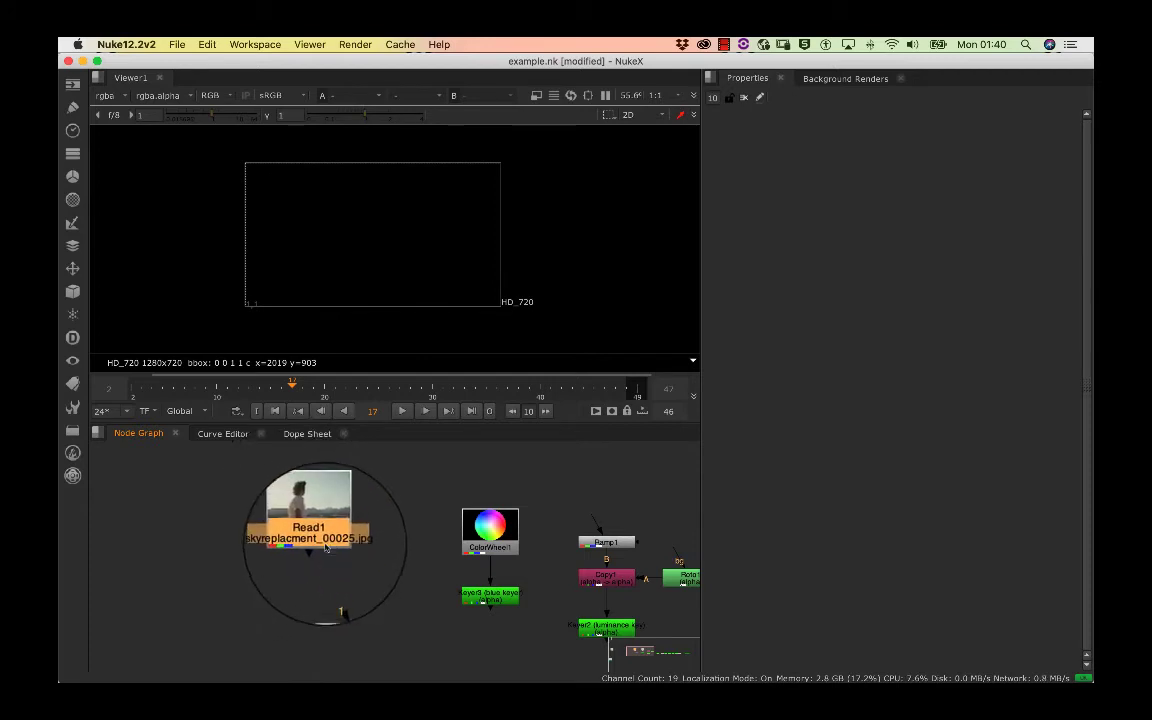
left_click_drag(334, 604, 331, 537)
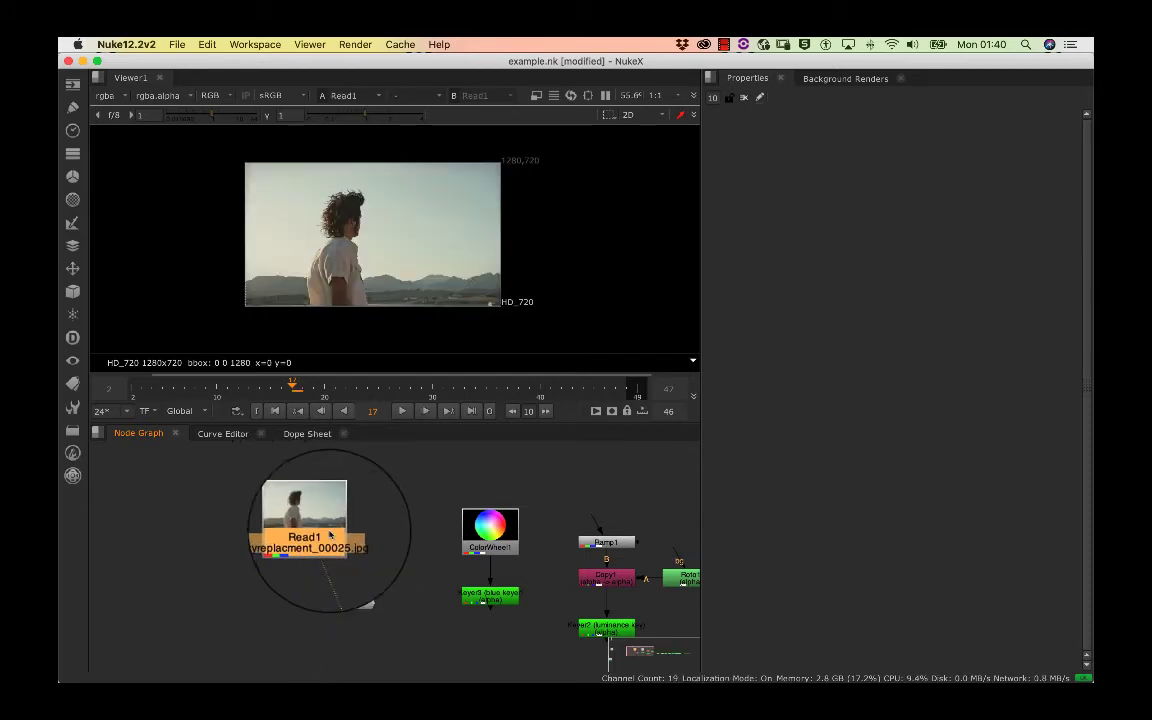
left_click_drag(340, 610, 350, 630)
left_click(353, 527)
Step: Add a Keyer4 node under Read1 and open its settings
key("Tab")
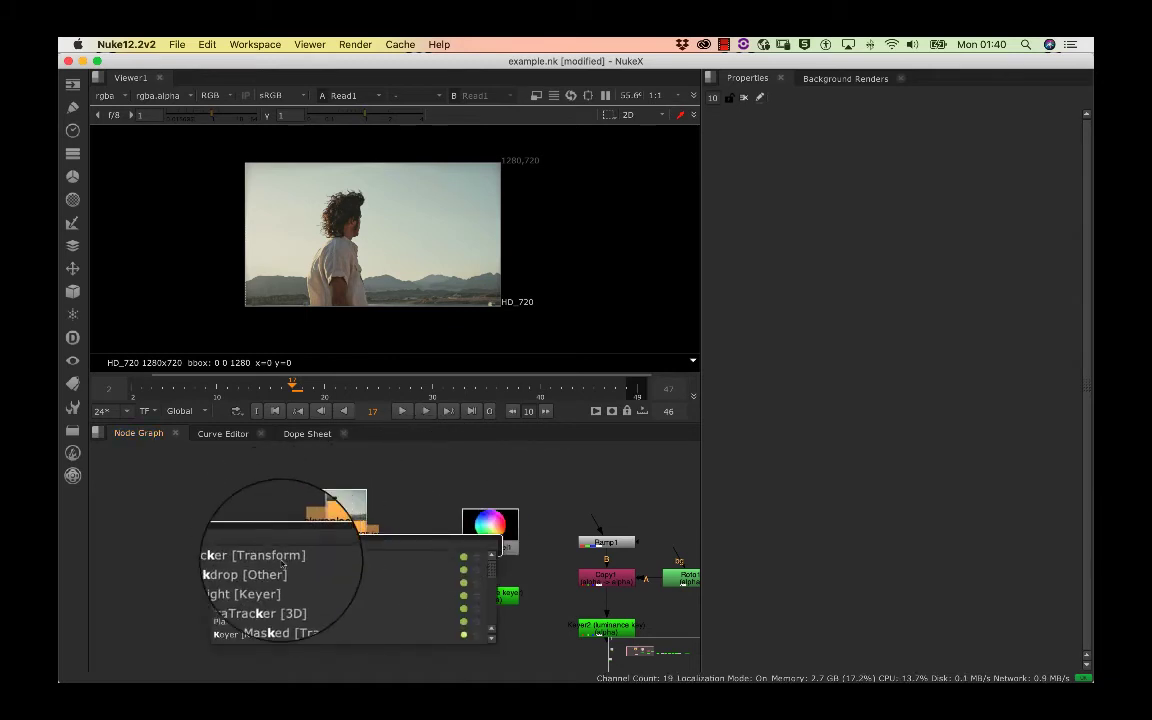
type("e")
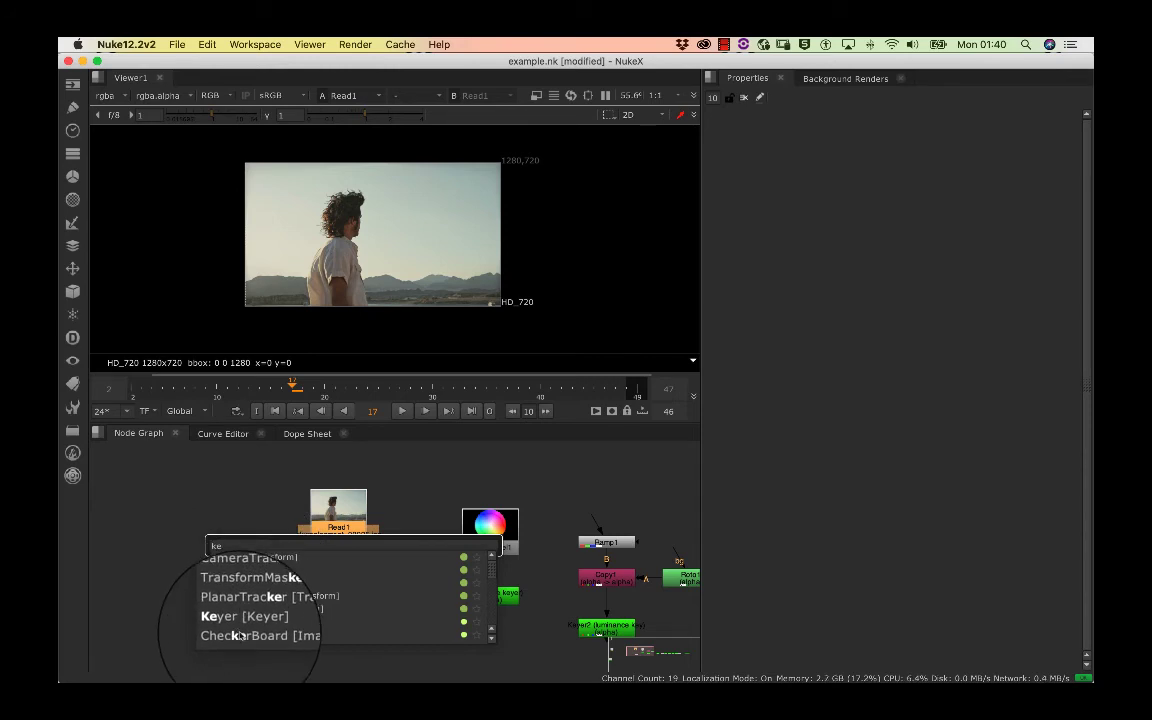
left_click(243, 622)
left_click_drag(347, 553, 350, 636)
left_click(338, 642)
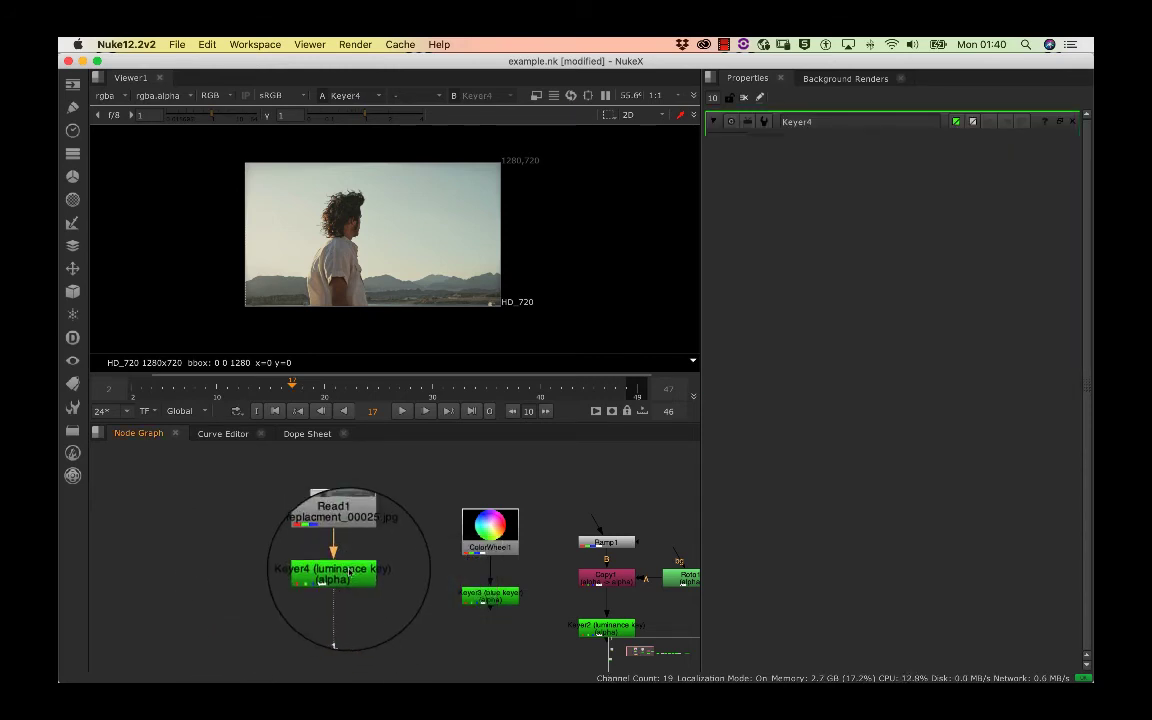
double_click(335, 572)
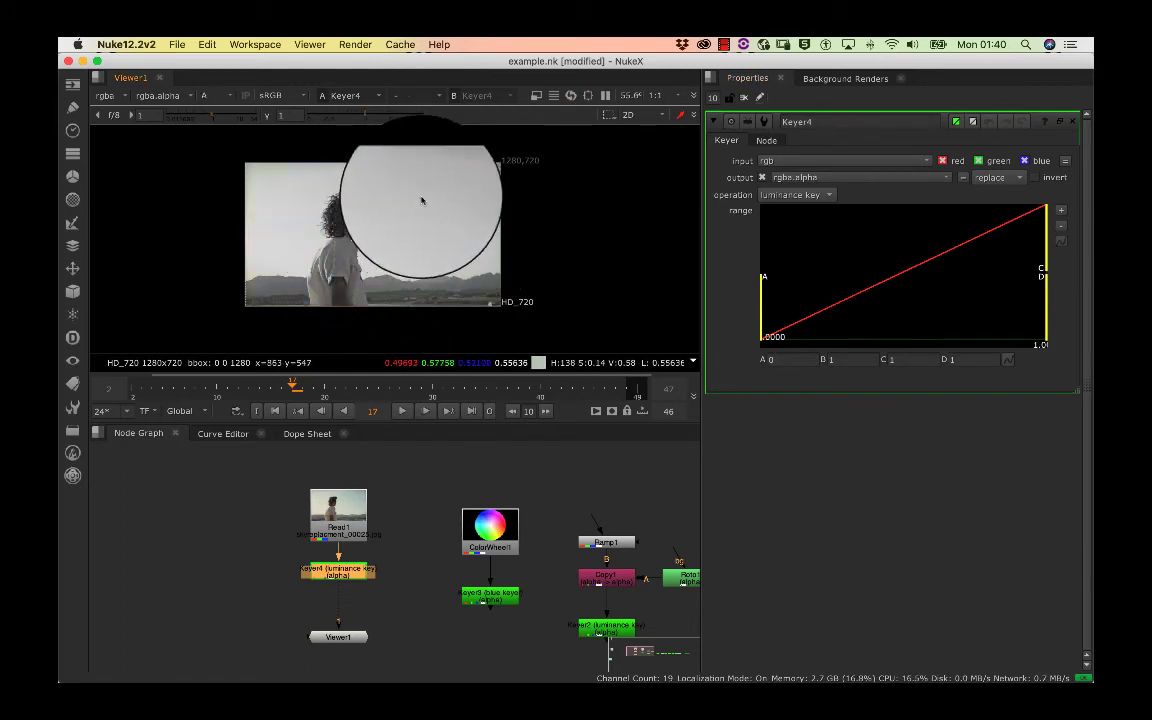
Step: Reshape Keyer4's luminance range to about A 0.314, B 0.379, C 0.580, D 0.841
left_click_drag(765, 303, 760, 278)
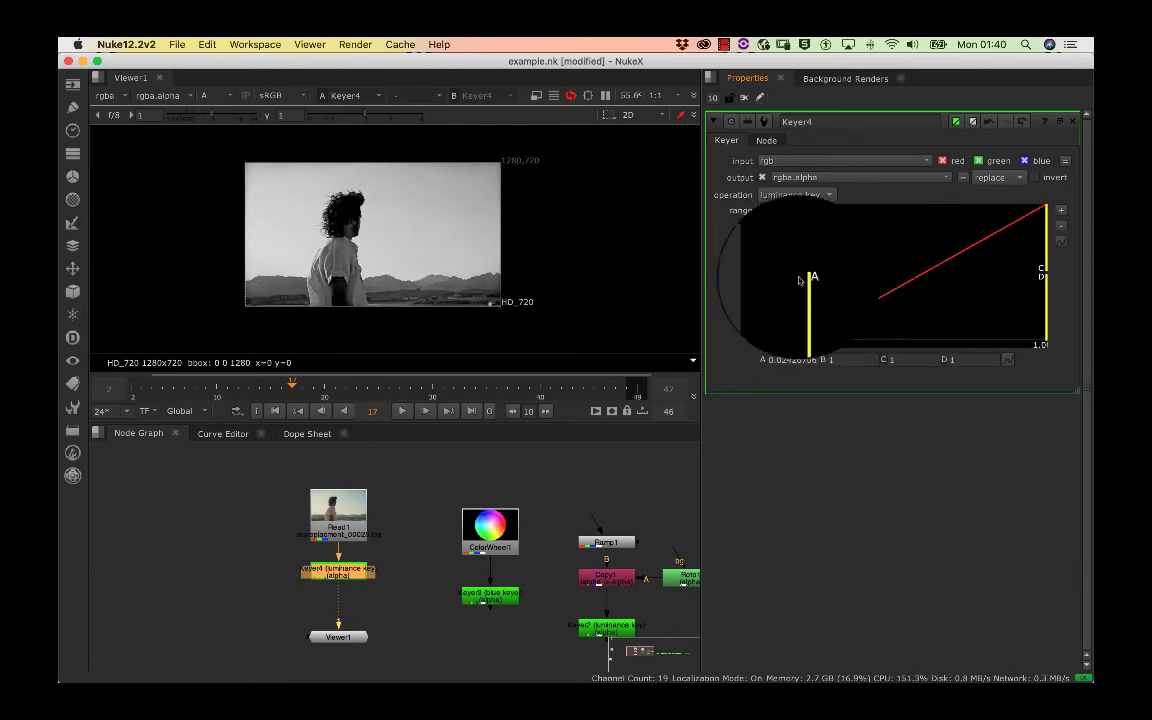
left_click_drag(813, 285, 773, 282)
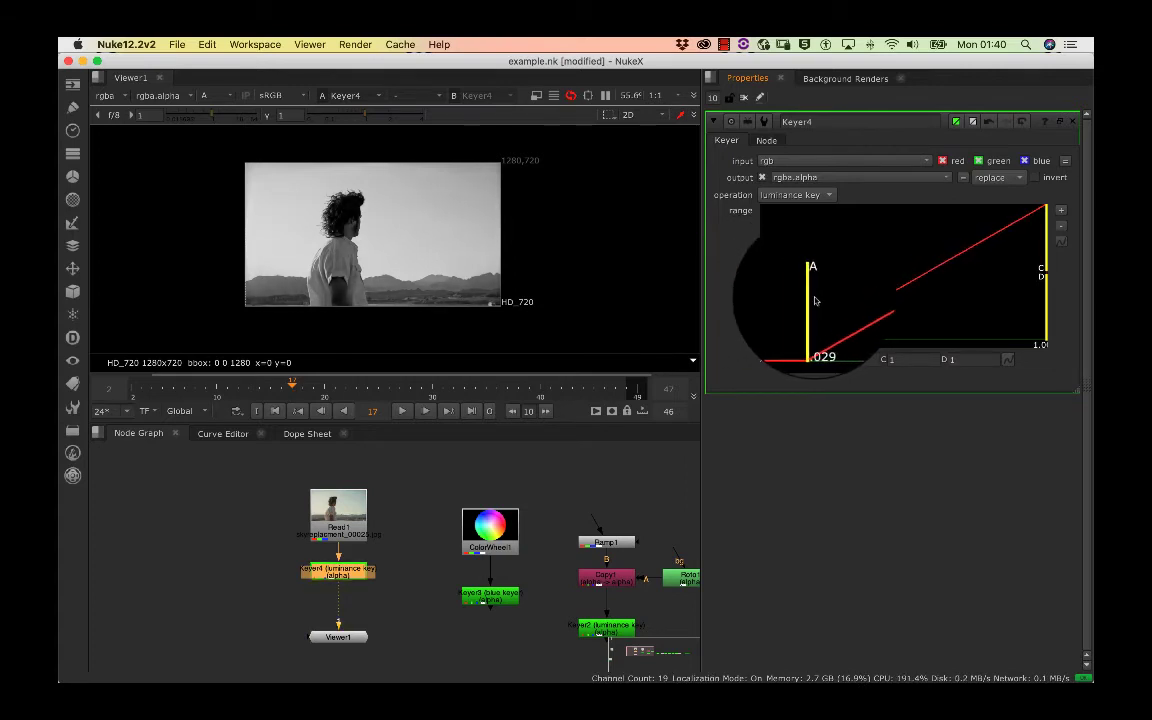
left_click_drag(819, 300, 854, 303)
mouse_move(1047, 265)
left_mouse_down()
mouse_move(898, 265)
mouse_move(931, 265)
left_mouse_up()
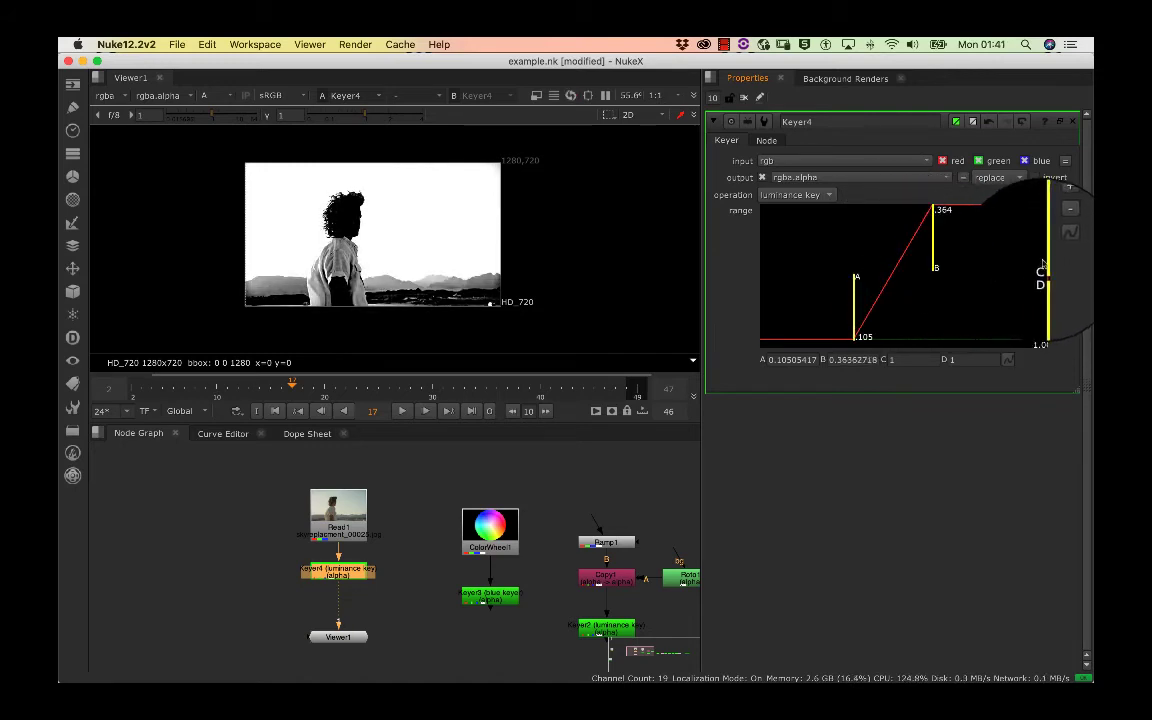
mouse_move(1045, 262)
left_mouse_down()
mouse_move(966, 265)
mouse_move(1038, 300)
mouse_move(1013, 300)
left_mouse_up()
mouse_move(927, 256)
left_mouse_down()
mouse_move(900, 256)
mouse_move(985, 257)
mouse_move(975, 262)
left_mouse_up()
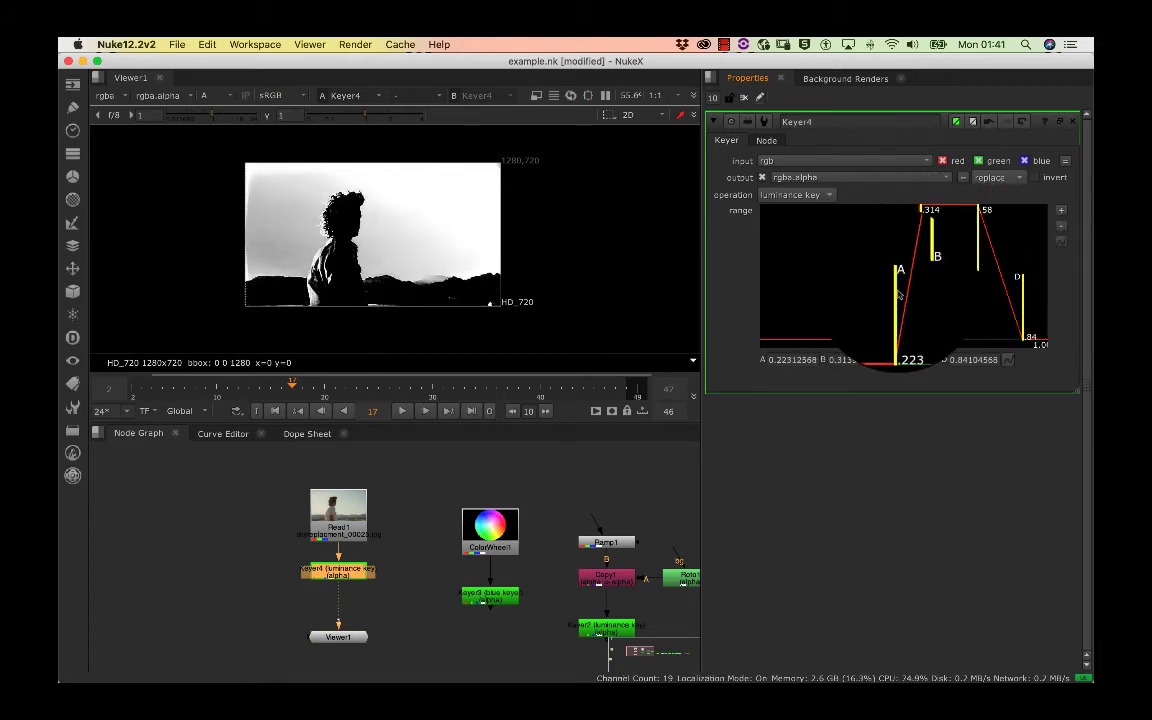
left_click_drag(898, 293, 896, 293)
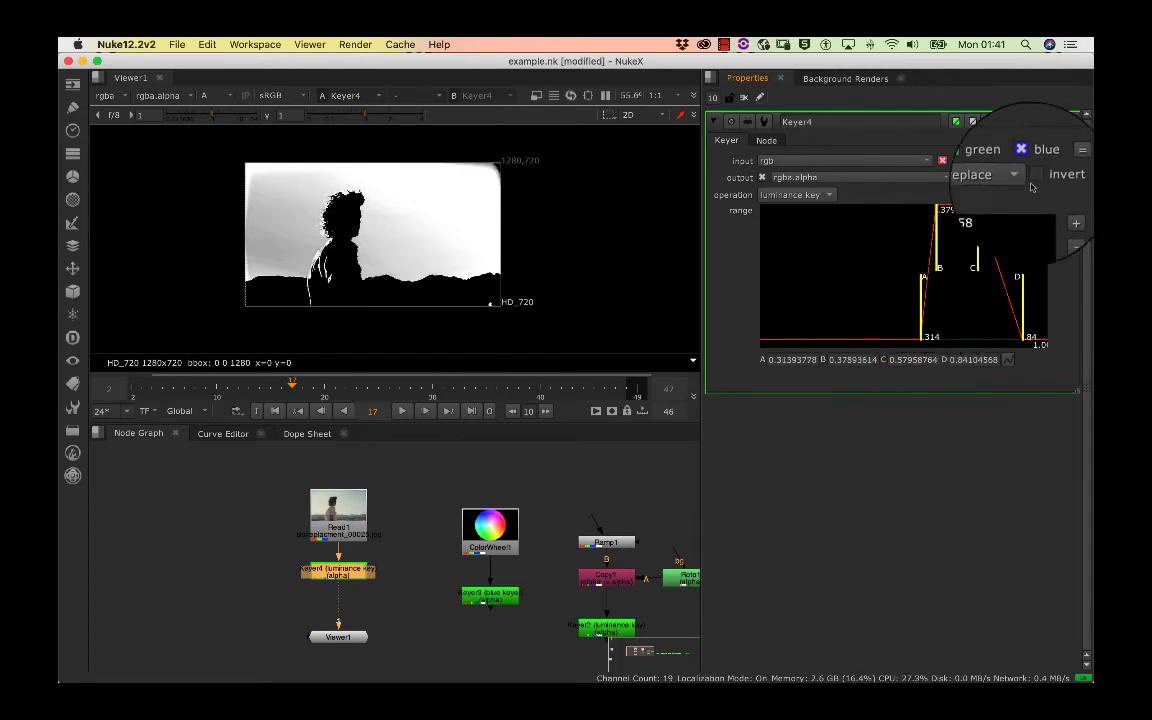
Step: Invert Keyer4's matte and raise thresholds A and C so the sky turns black
left_click(1035, 177)
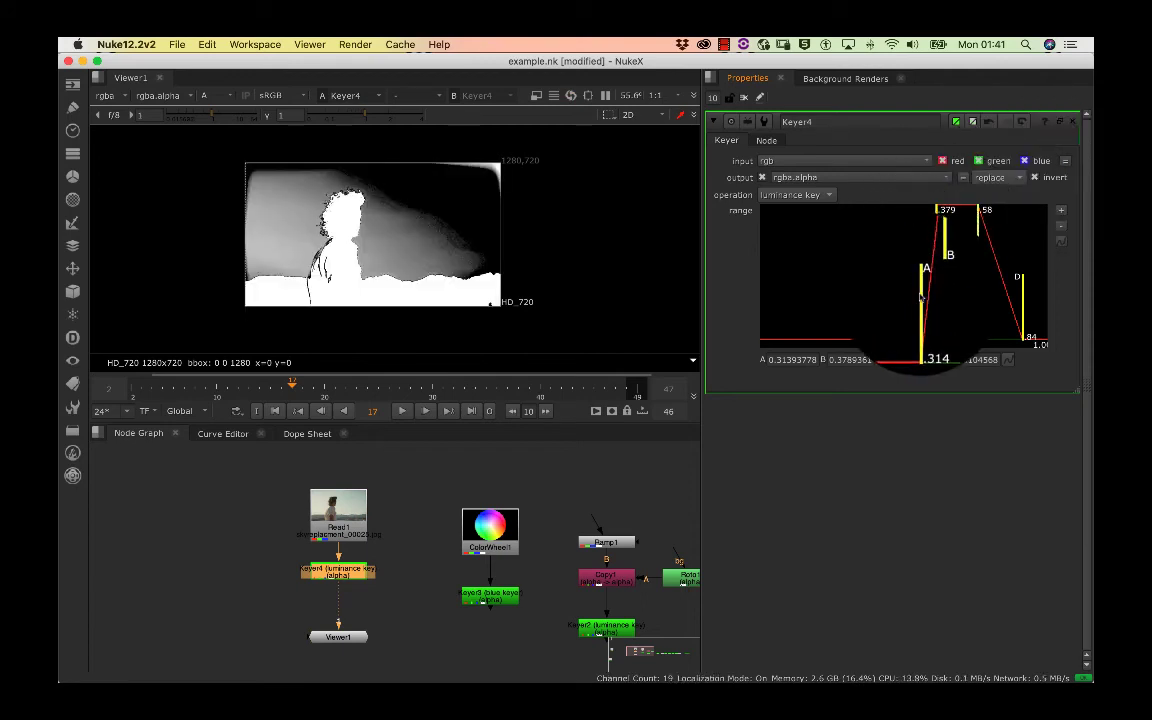
left_click_drag(852, 291, 911, 291)
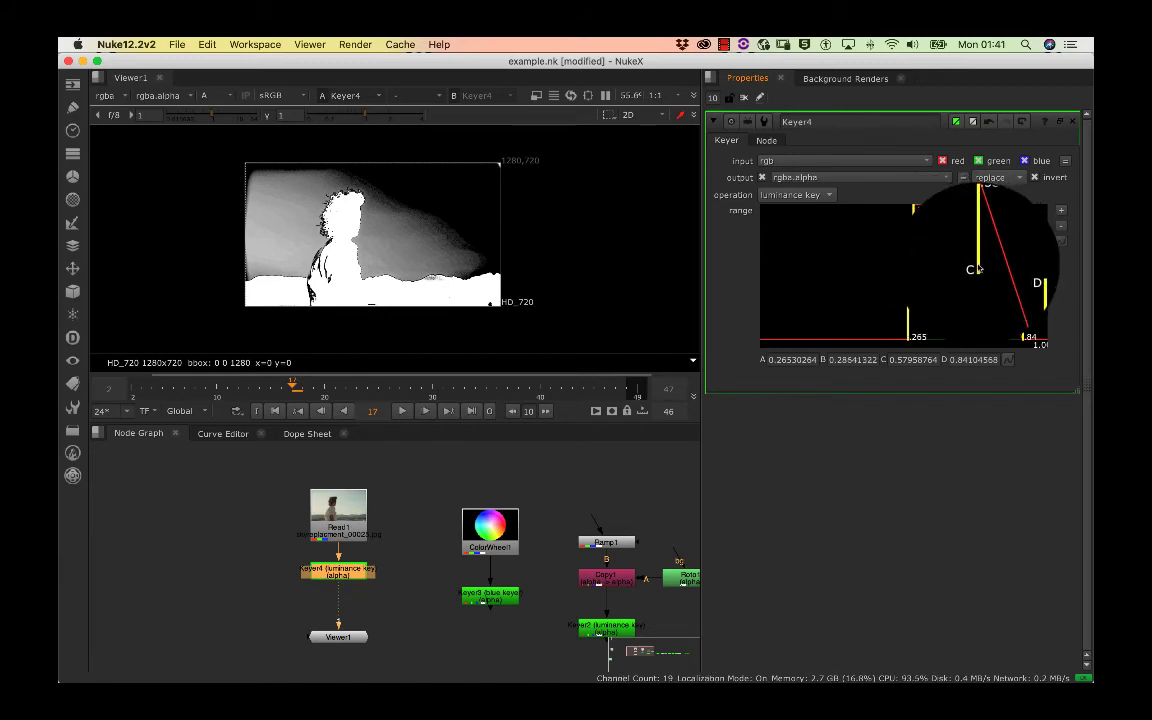
left_click_drag(978, 268, 1006, 275)
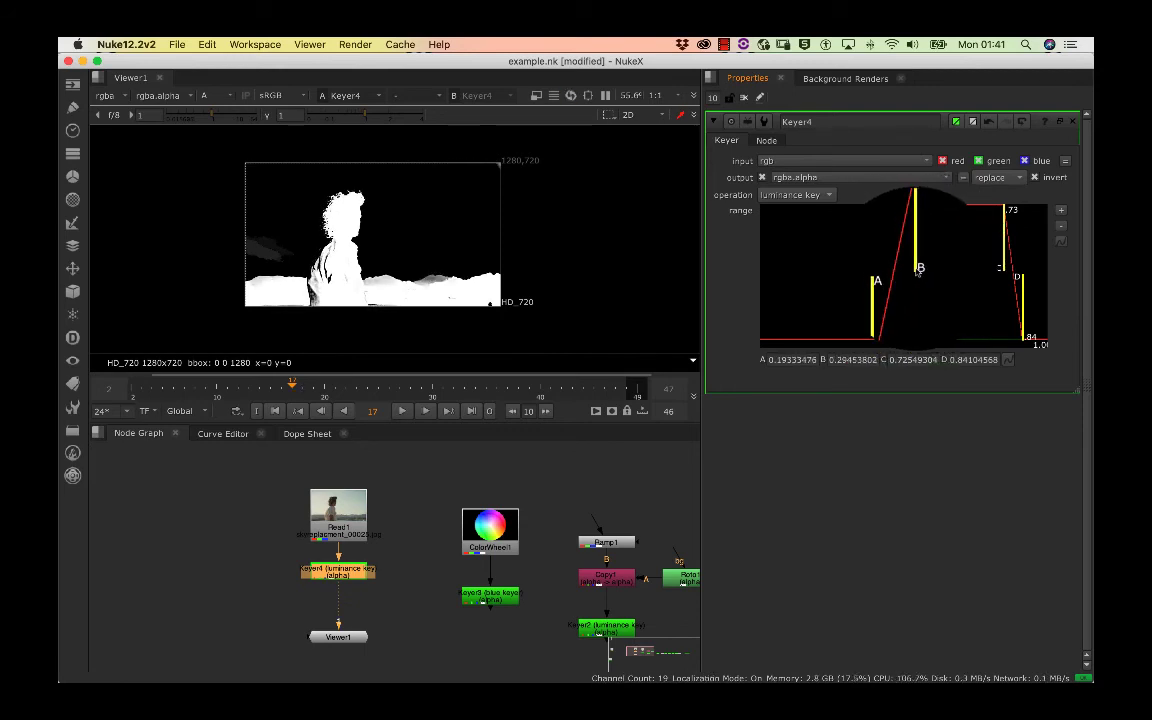
left_click_drag(887, 290, 894, 287)
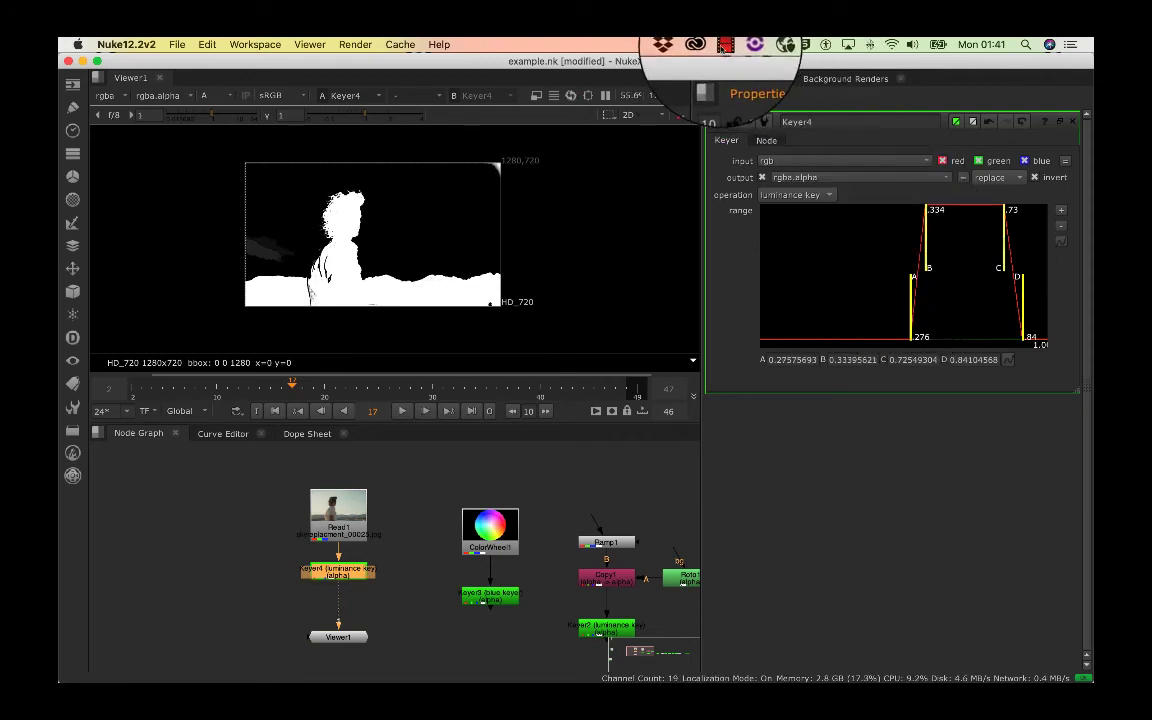
Step: Fine-tune Keyer4's range to about A 0.265, B 0.334, C 0.747, D 0.841
left_click(724, 45)
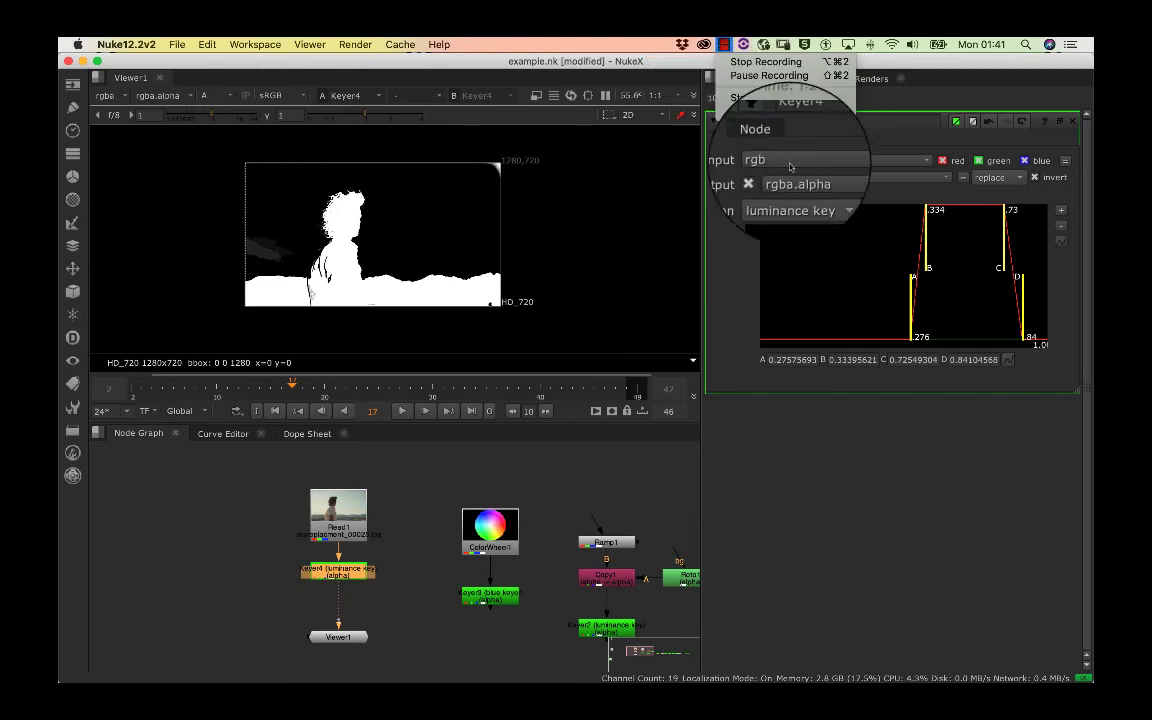
left_click(925, 265)
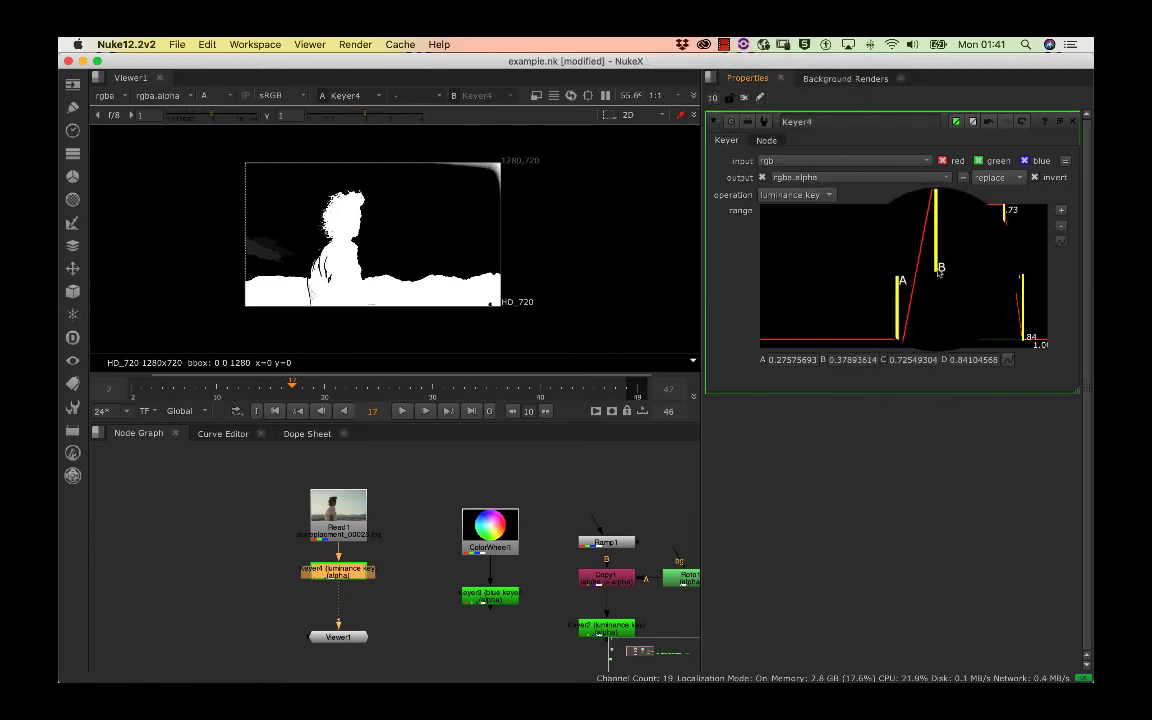
left_click_drag(913, 293, 899, 293)
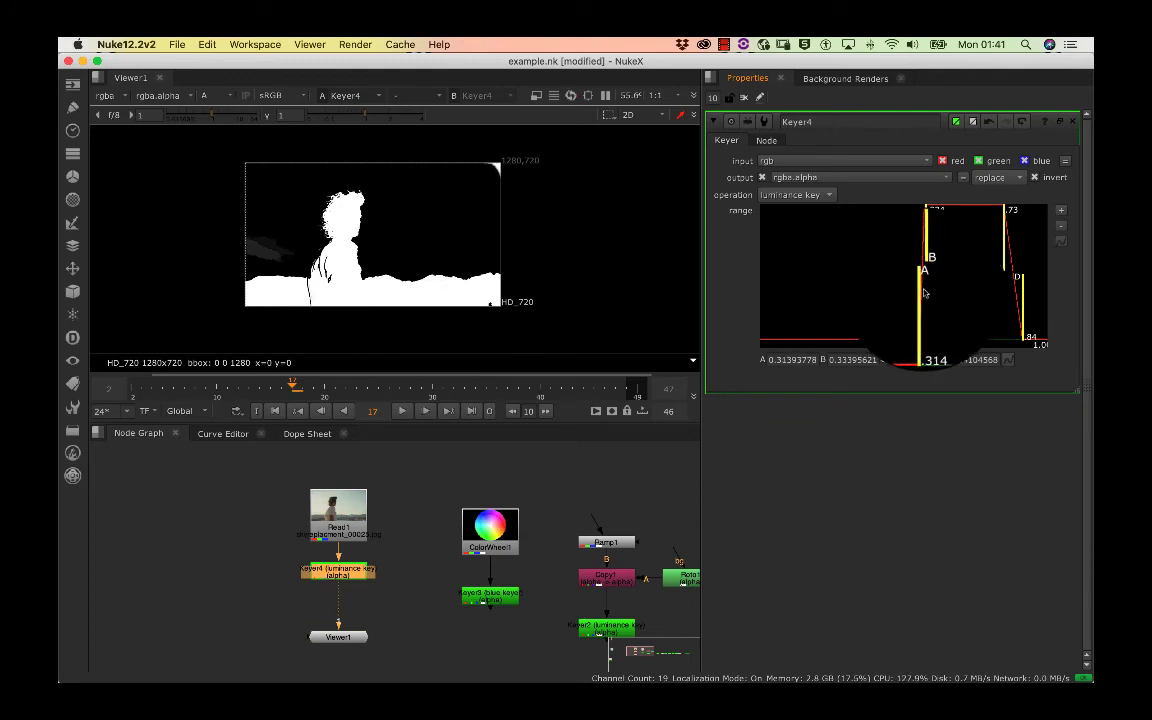
left_click_drag(910, 292, 912, 292)
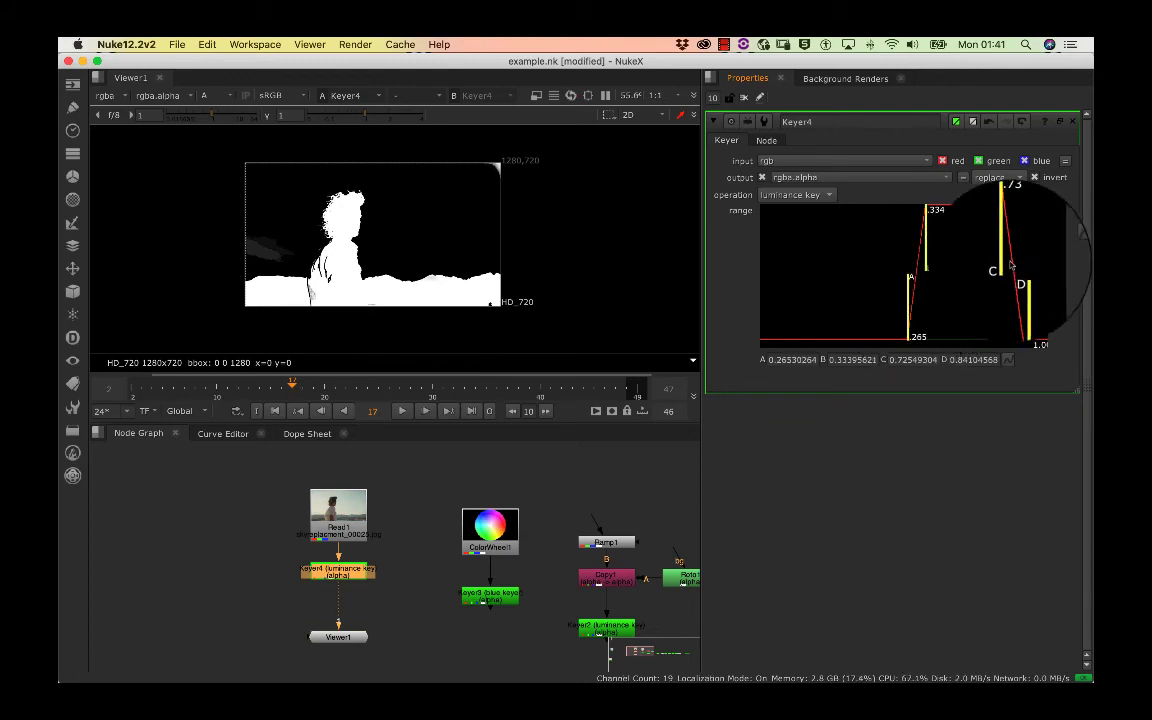
left_click_drag(1018, 270, 1012, 272)
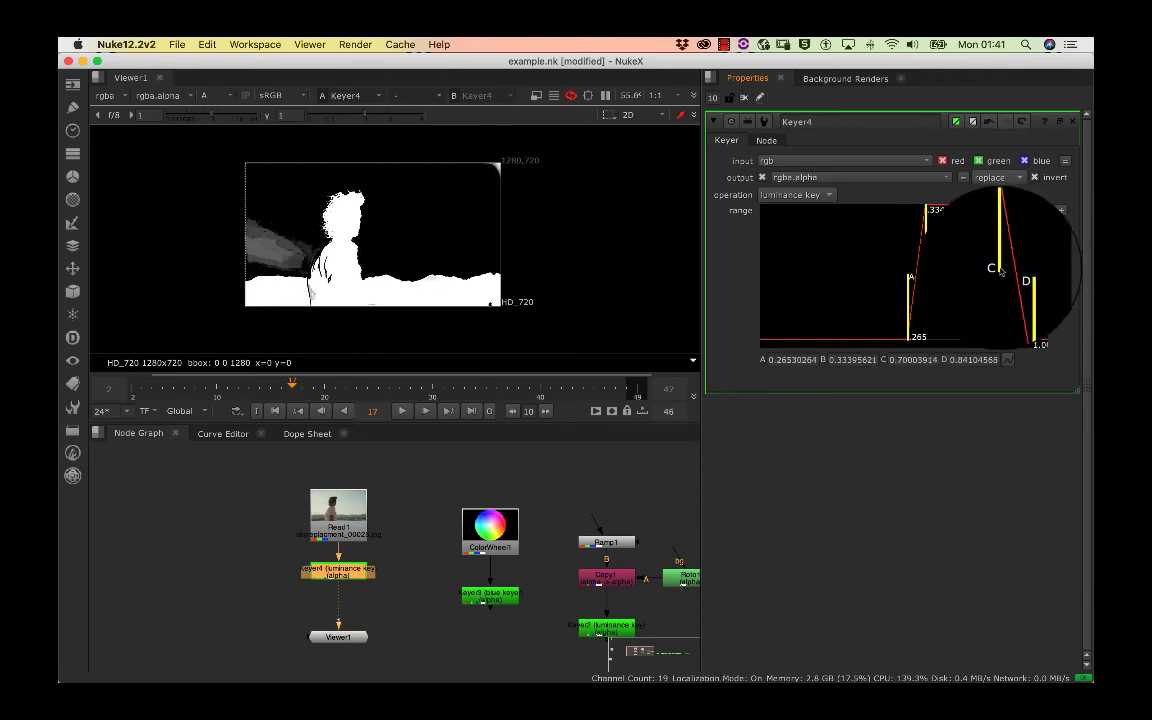
left_click(348, 484)
Step: Add a Premult1 node after Keyer4 and view the full-colour result
double_click(338, 552)
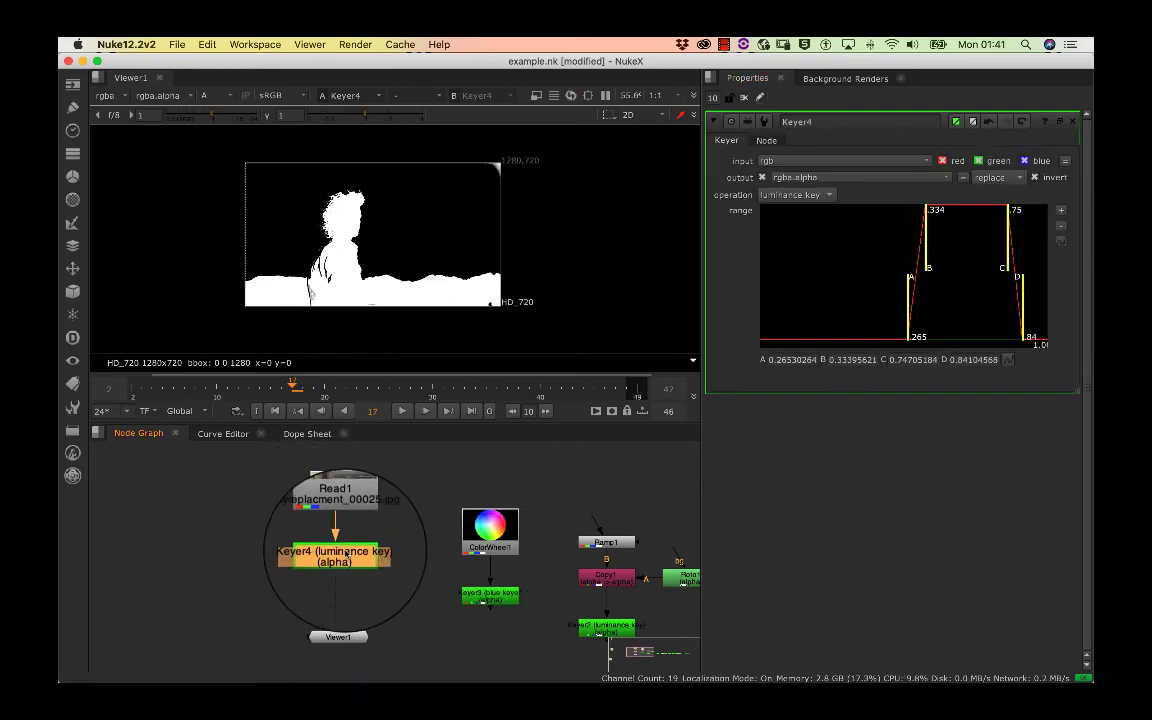
key("a")
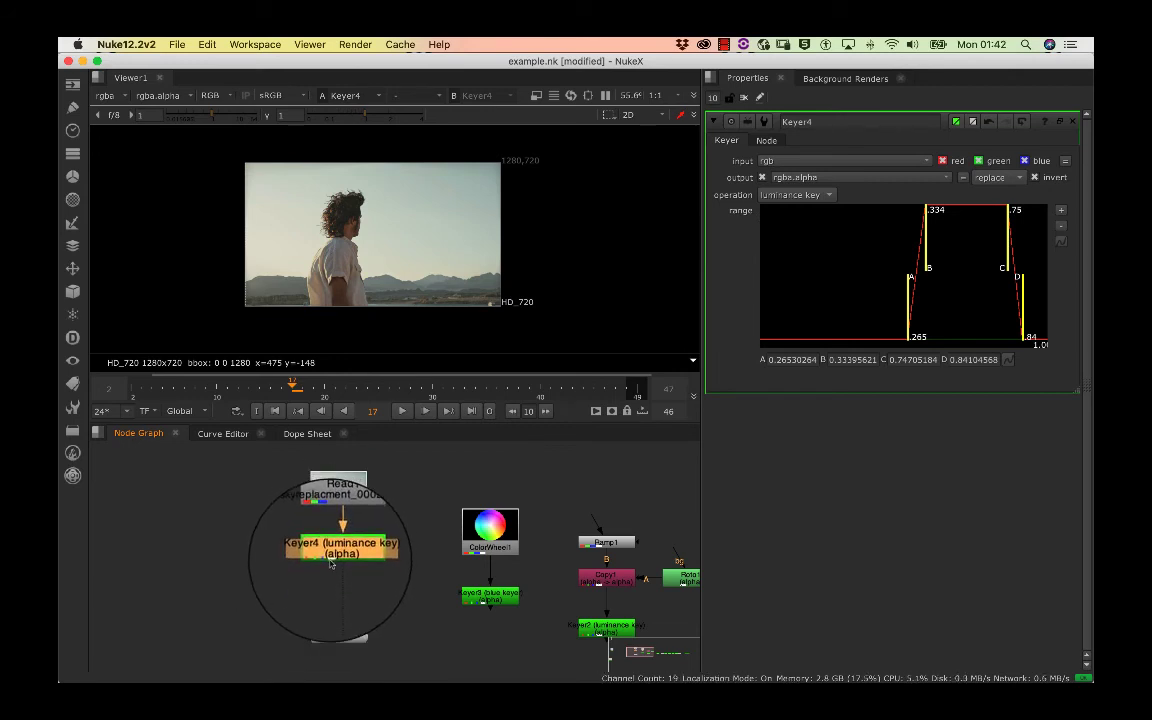
key("Tab")
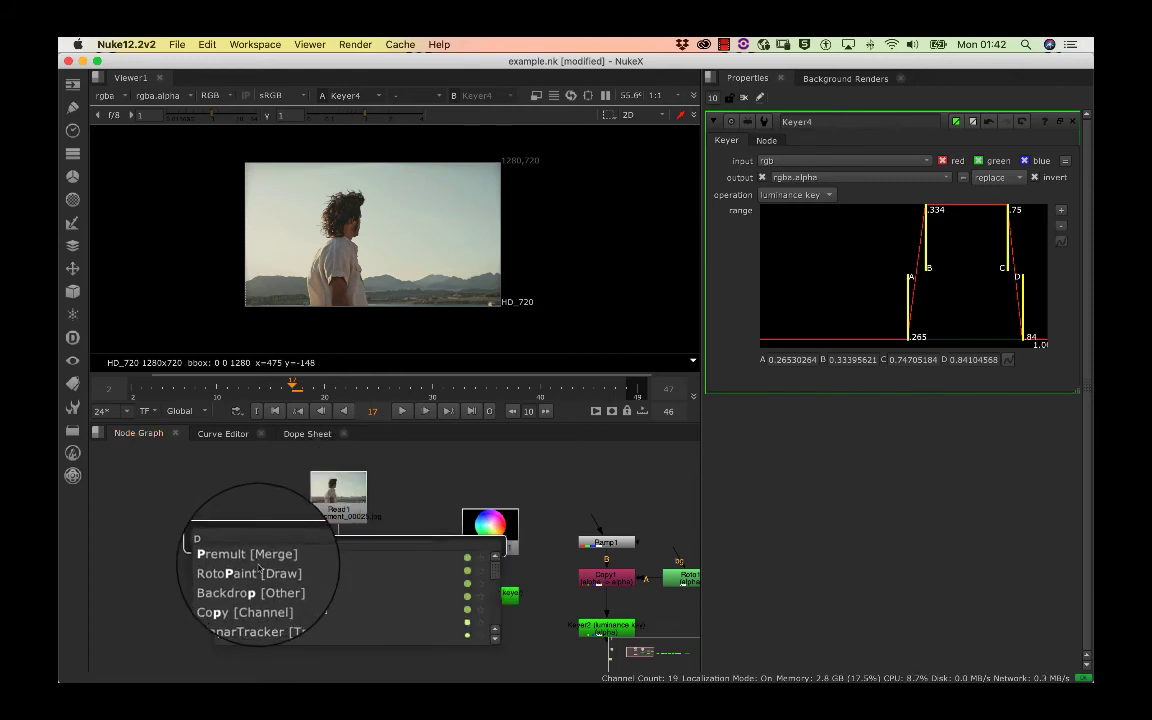
left_click(258, 559)
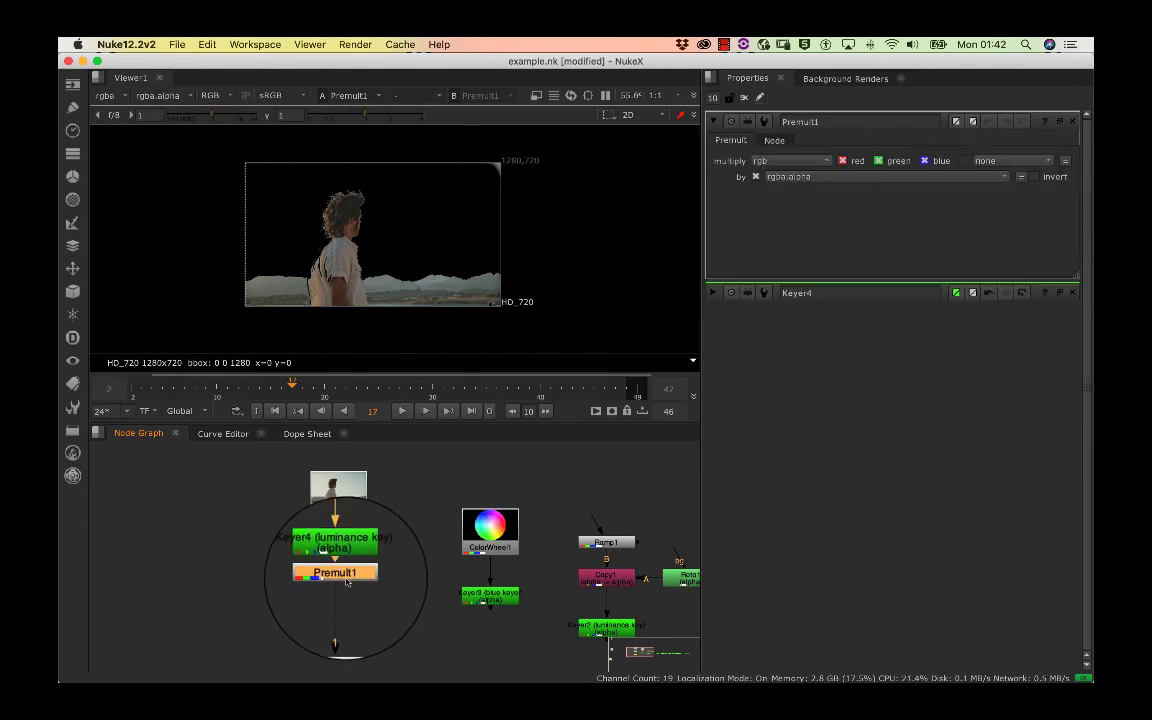
Step: Review the Keyer4 and Premult1 settings, then select Viewer1
double_click(351, 561)
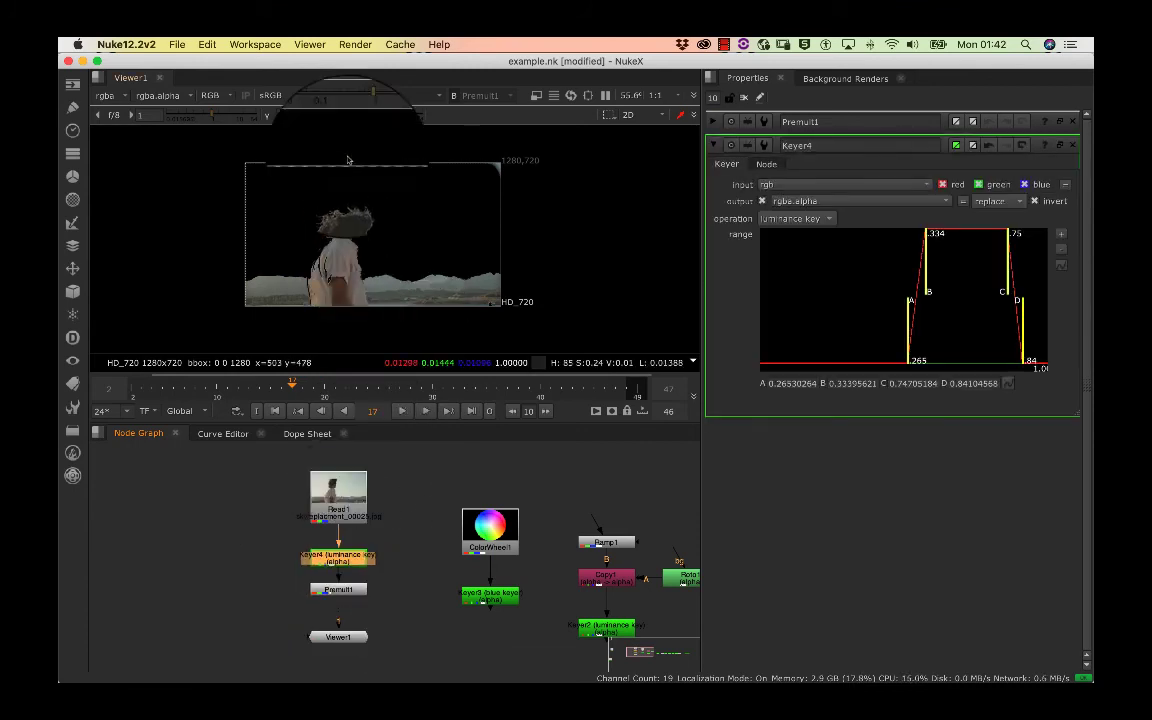
scroll(369, 211, "down", 2)
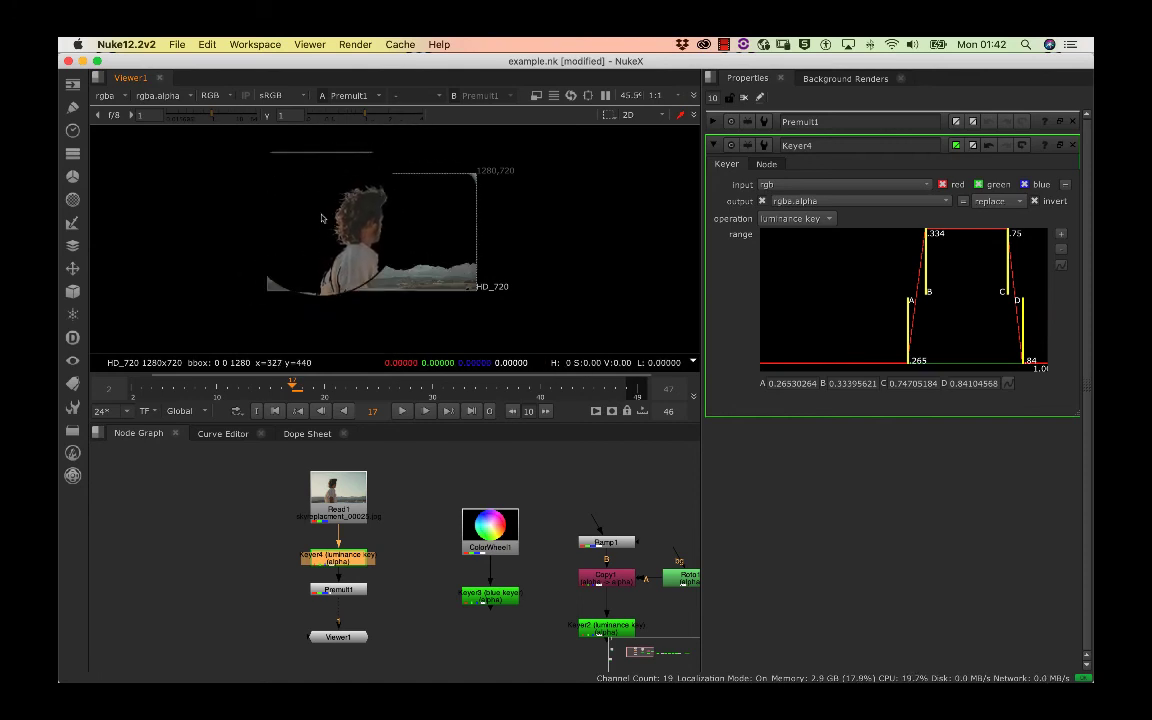
scroll(390, 225, "up", 2)
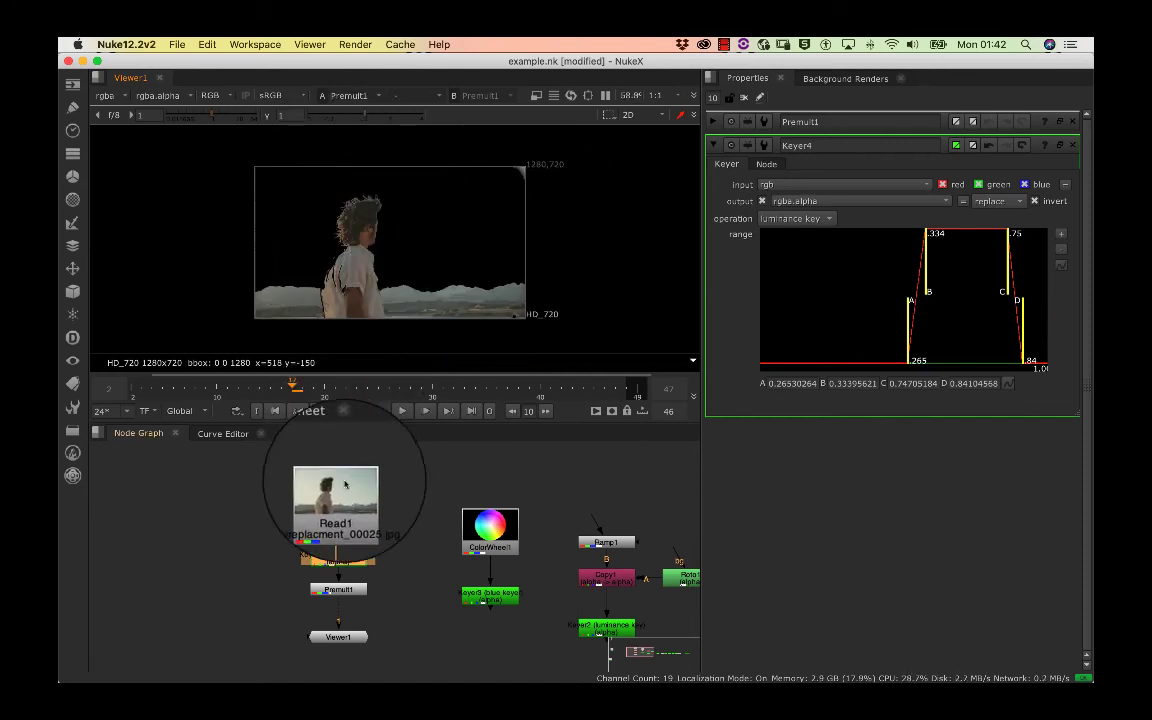
double_click(340, 568)
double_click(348, 540)
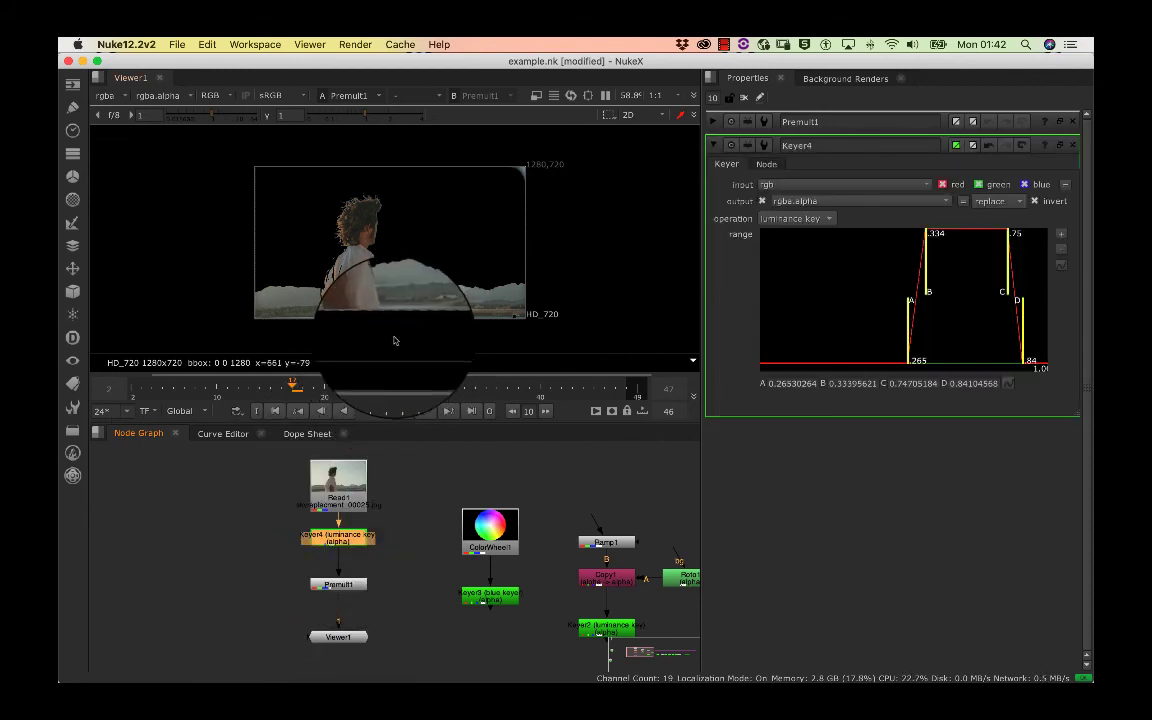
double_click(352, 590)
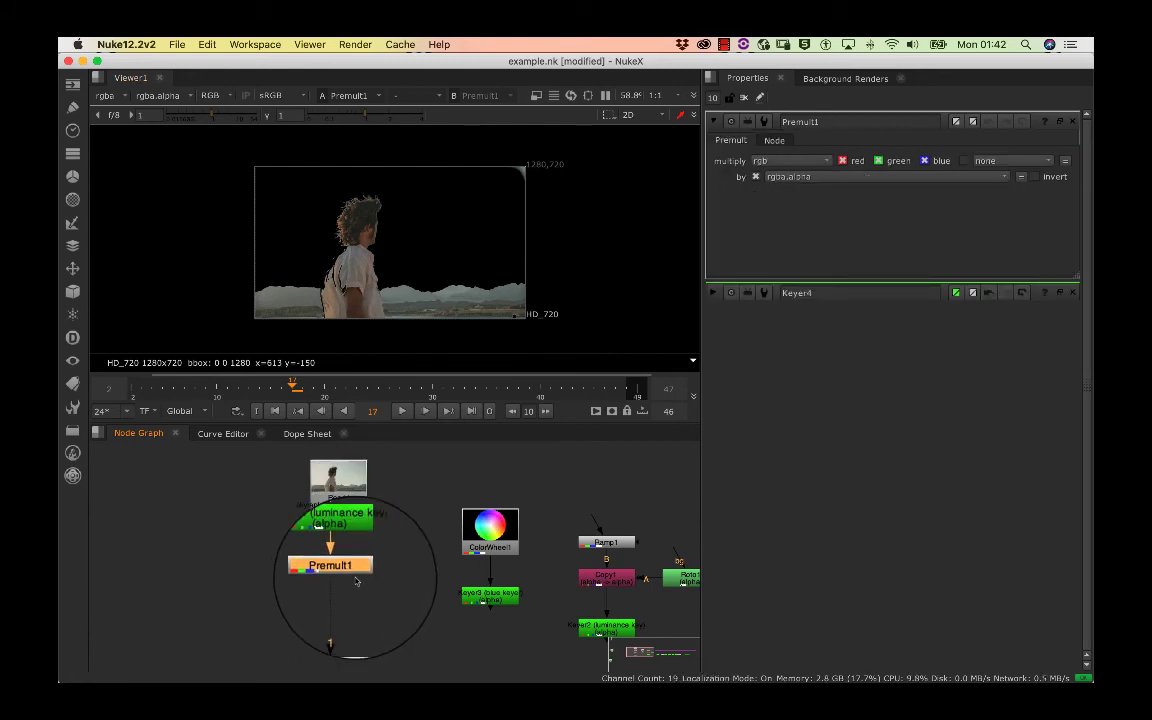
left_click(333, 640)
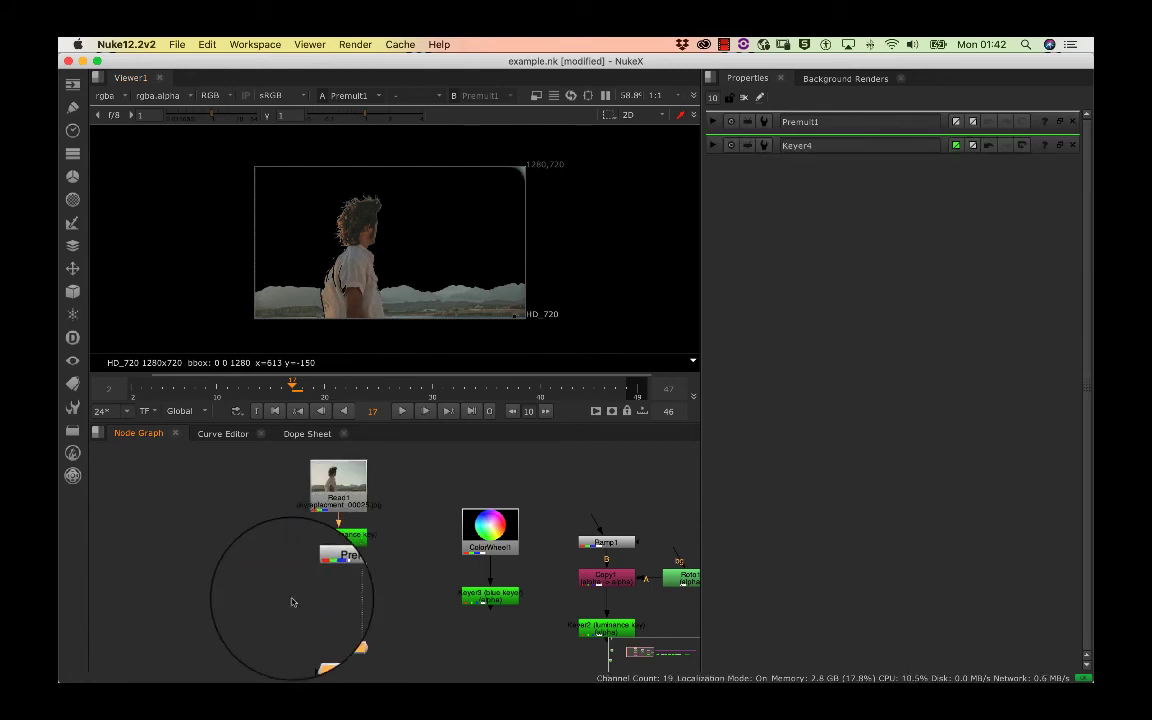
Step: Add a Constant1 node and set its colour to blue
key("Tab")
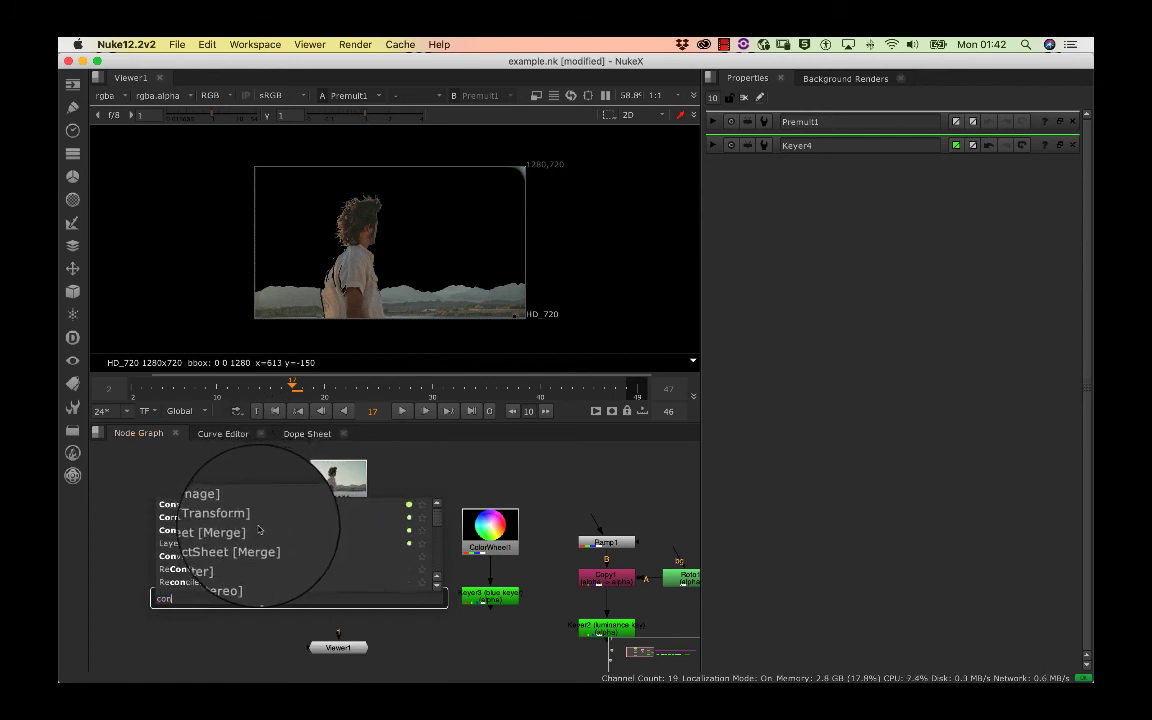
left_click(192, 505)
left_click_drag(265, 609, 245, 601)
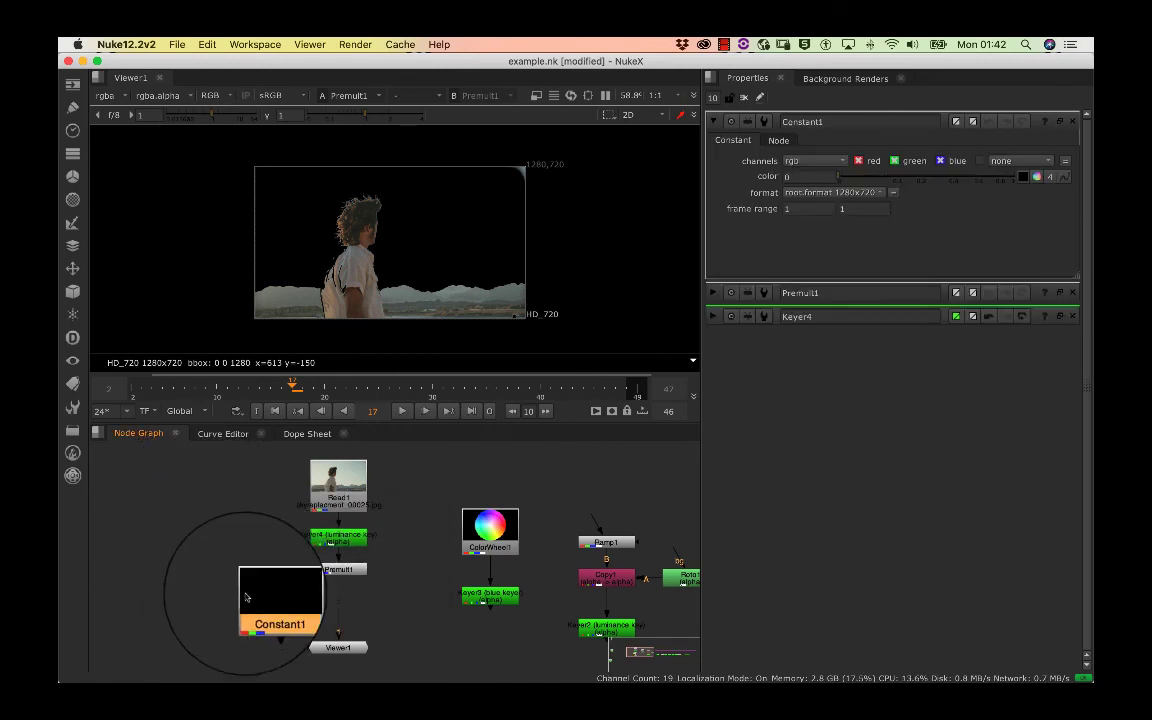
left_click(1037, 177)
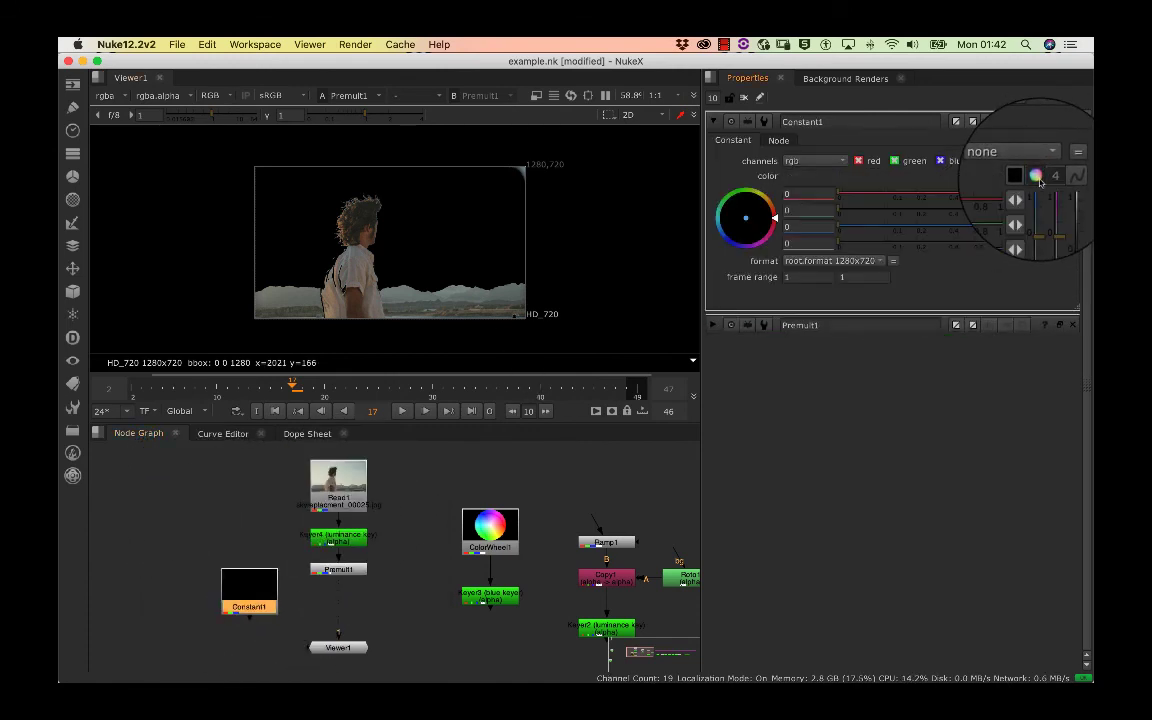
left_click(940, 226)
left_click_drag(956, 226, 985, 226)
mouse_move(880, 243)
left_mouse_down()
mouse_move(979, 245)
mouse_move(926, 244)
mouse_move(933, 223)
mouse_move(989, 237)
left_mouse_up()
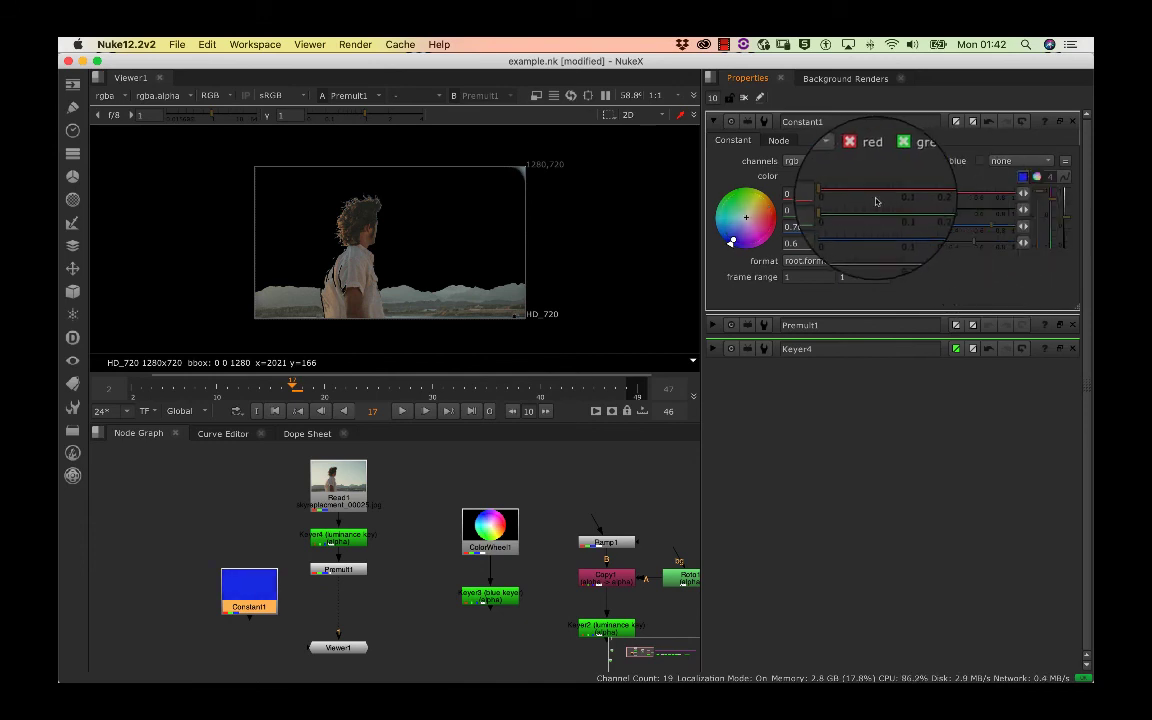
left_click_drag(874, 208, 916, 212)
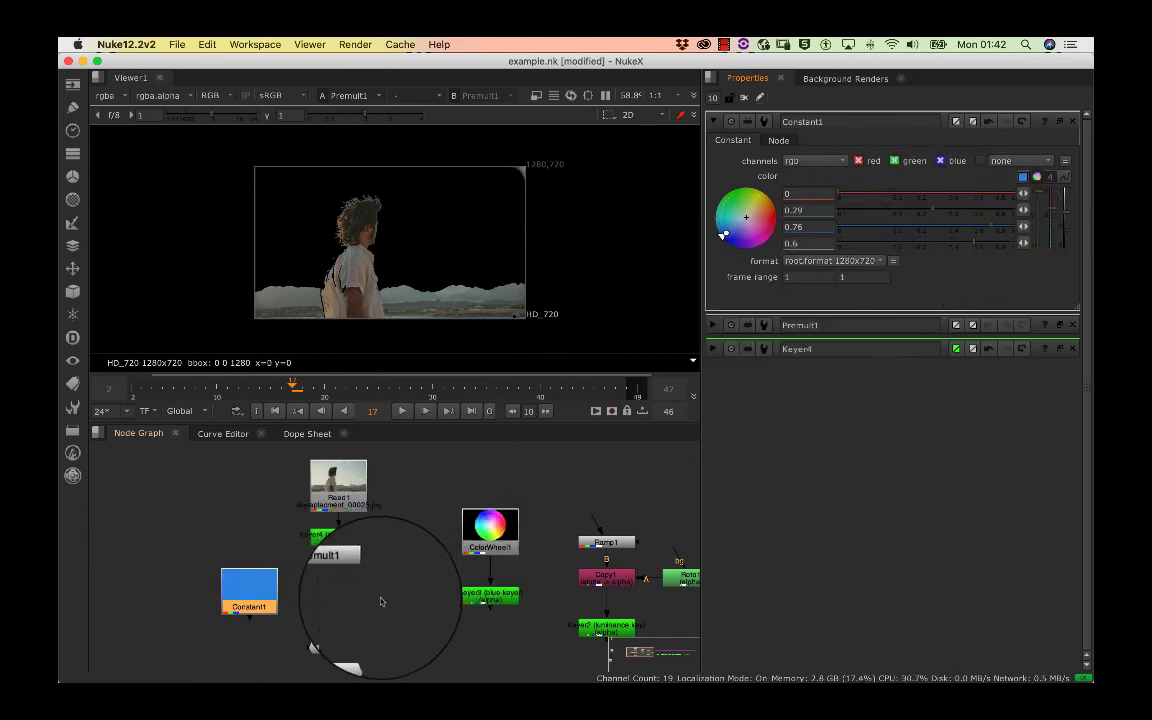
left_click(380, 592)
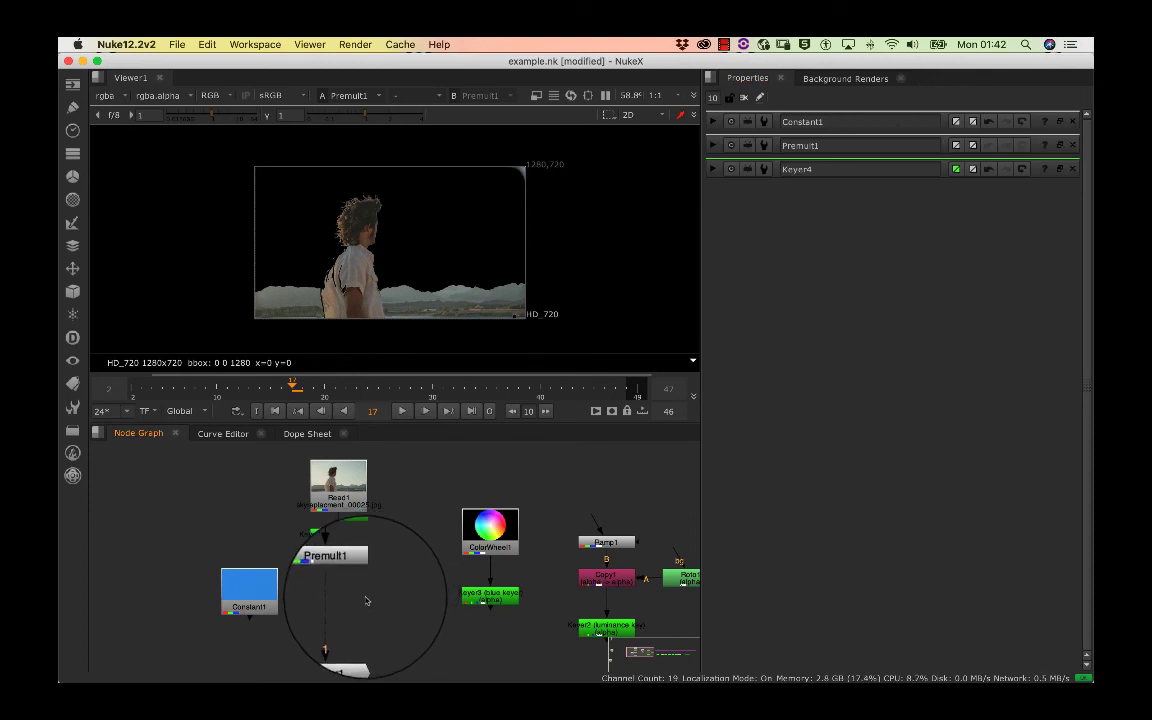
Step: Merge Premult1 over Constant1 with a Merge1 node and view the composite
key("Tab")
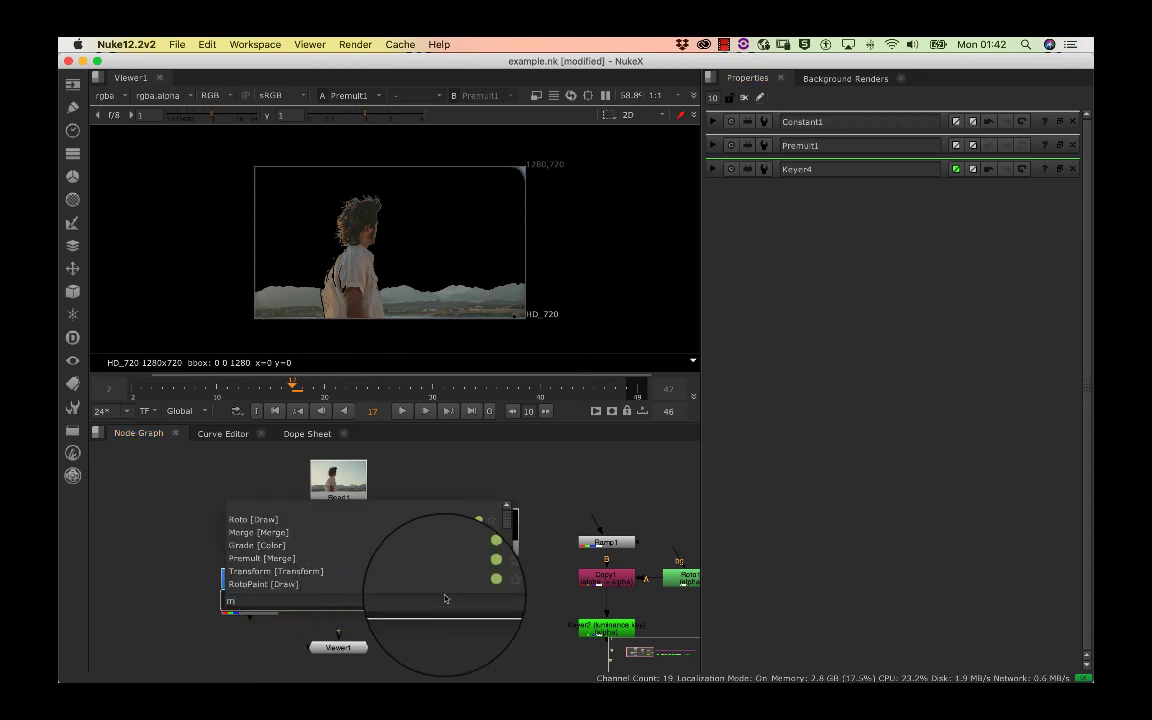
type("m")
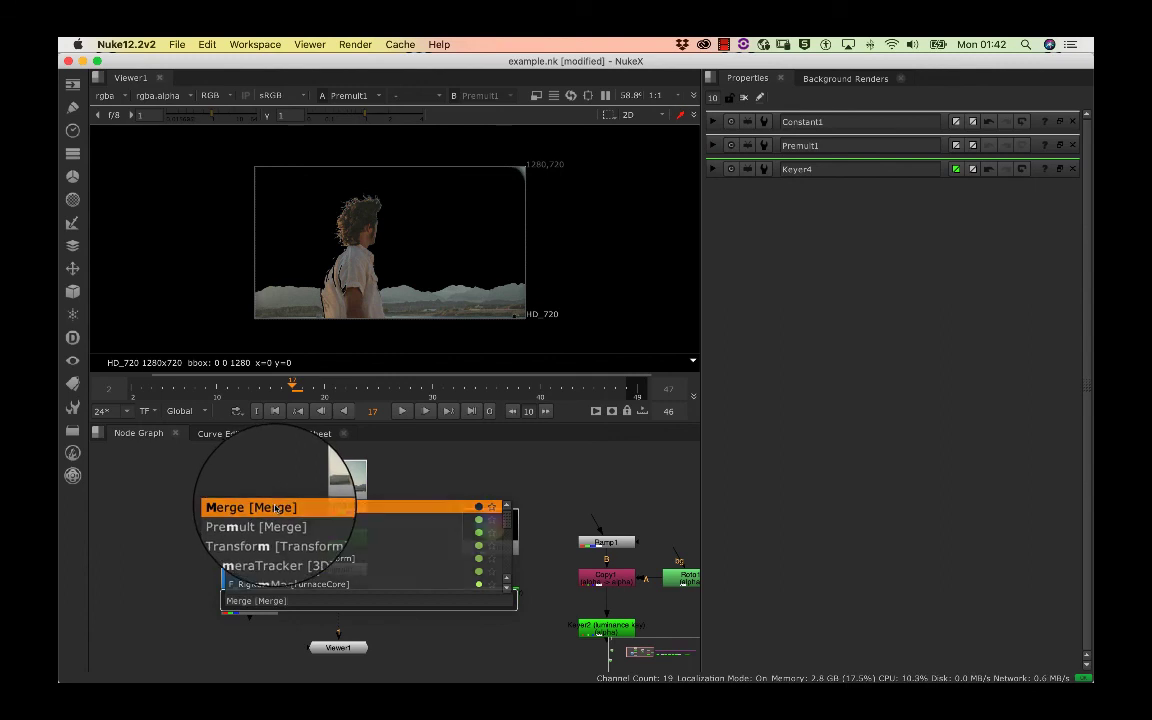
left_click(277, 511)
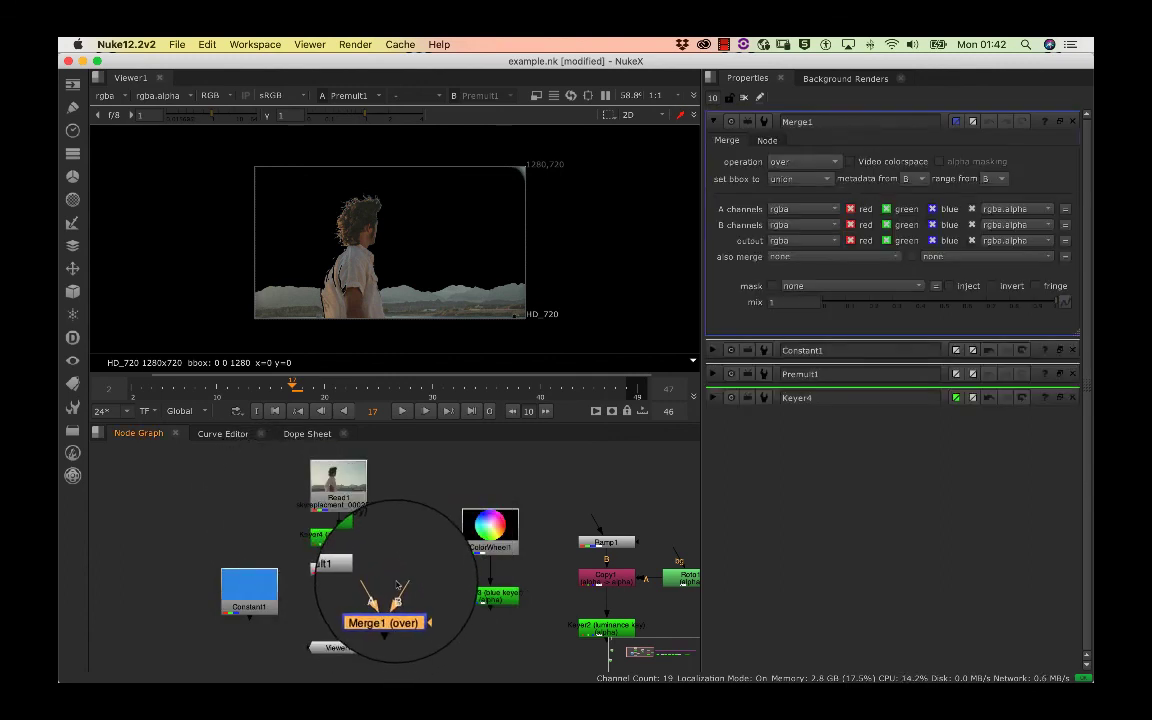
left_click_drag(373, 604, 261, 611)
double_click(268, 614)
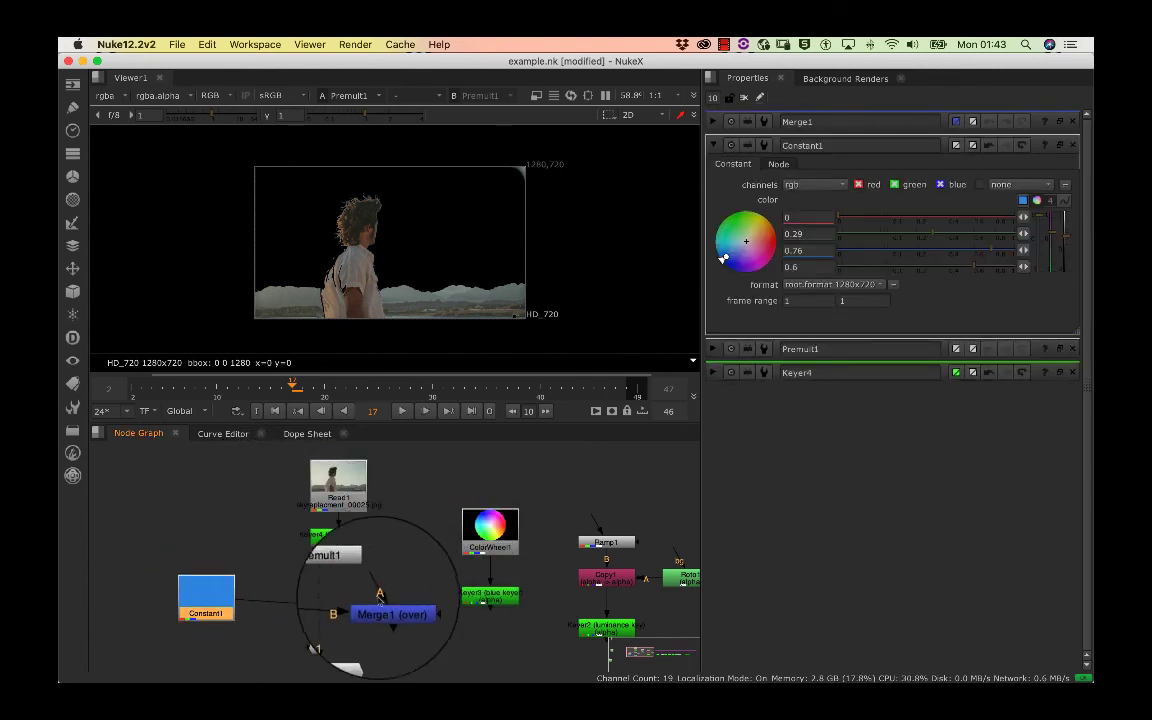
double_click(386, 608)
mouse_move(386, 608)
left_mouse_down()
mouse_move(297, 612)
mouse_move(340, 549)
left_mouse_up()
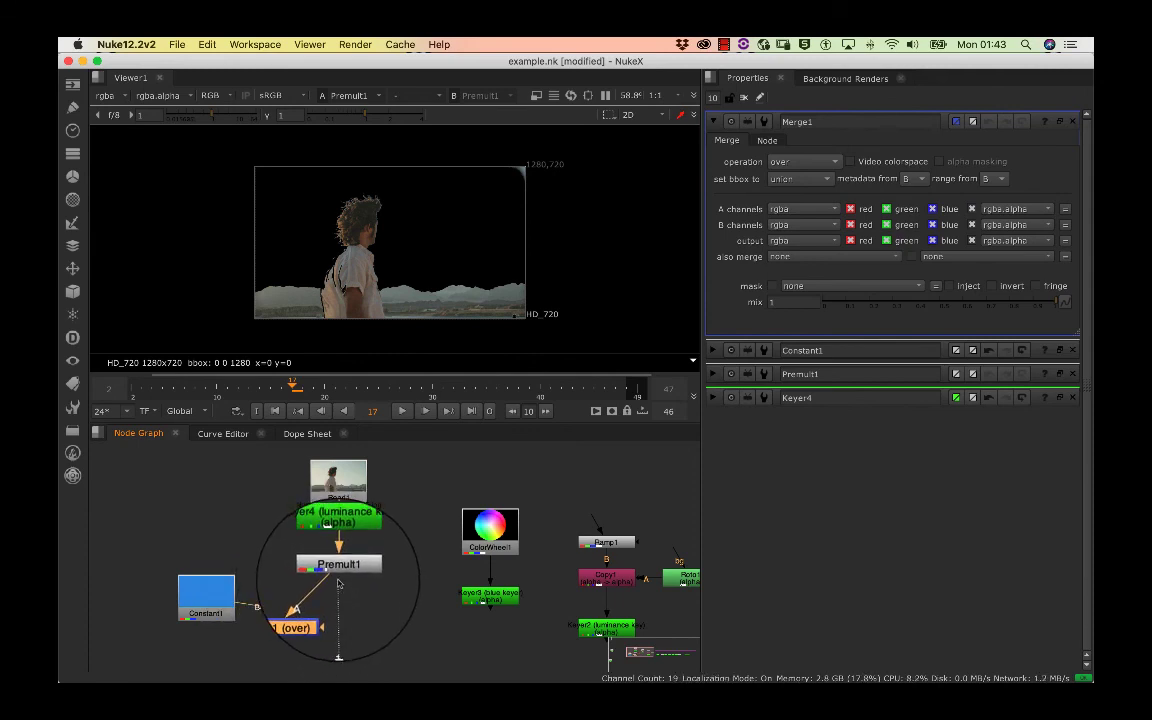
left_click_drag(313, 637, 294, 612)
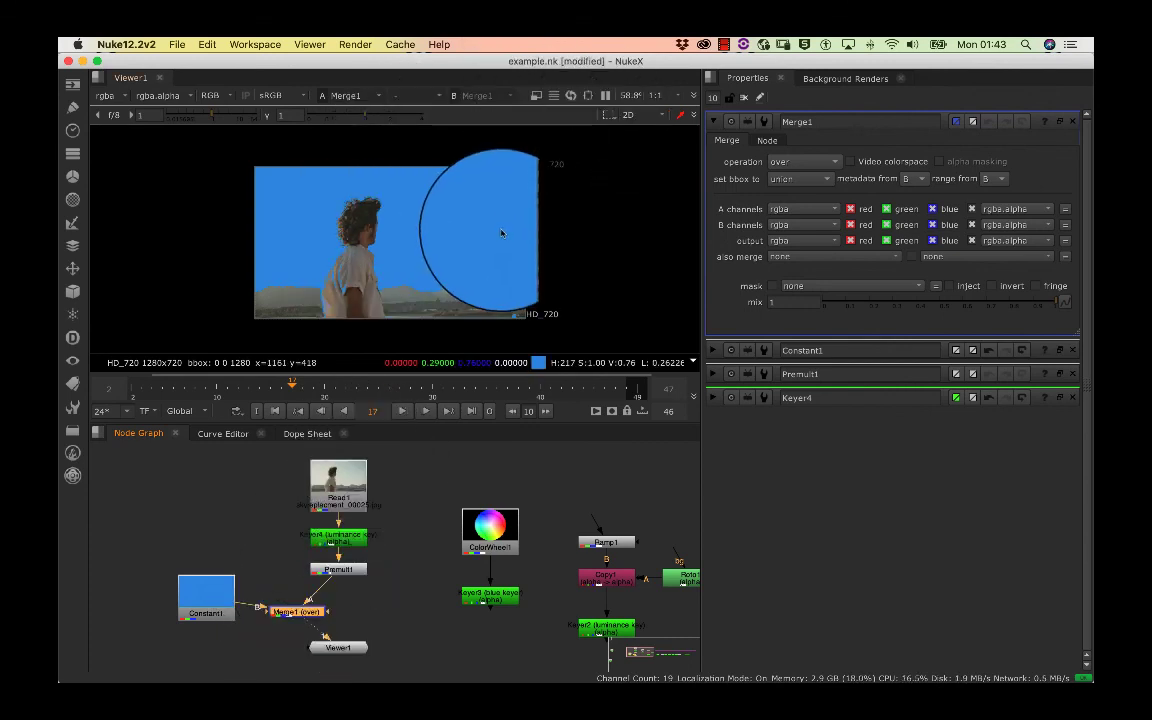
scroll(366, 158, "up", 3)
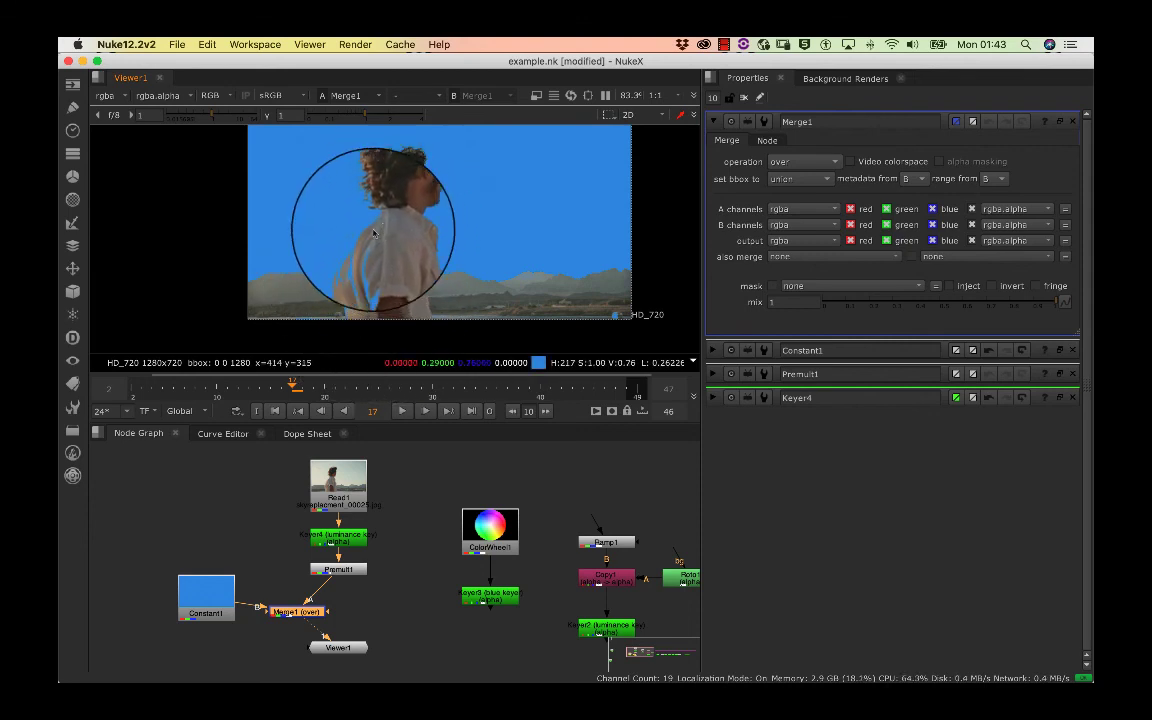
scroll(448, 237, "up", 3)
scroll(448, 237, "down", 3)
scroll(424, 231, "down", 2)
scroll(380, 500, "down", 2)
scroll(302, 497, "down", 2)
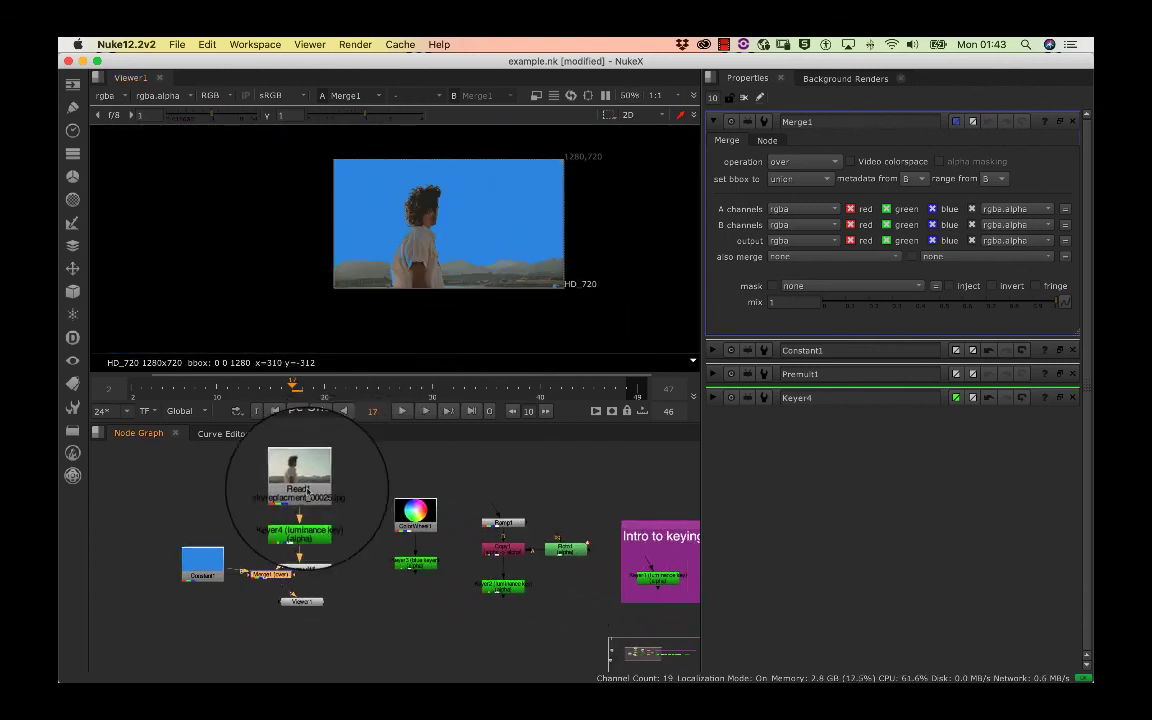
middle_click_drag(303, 497, 278, 504)
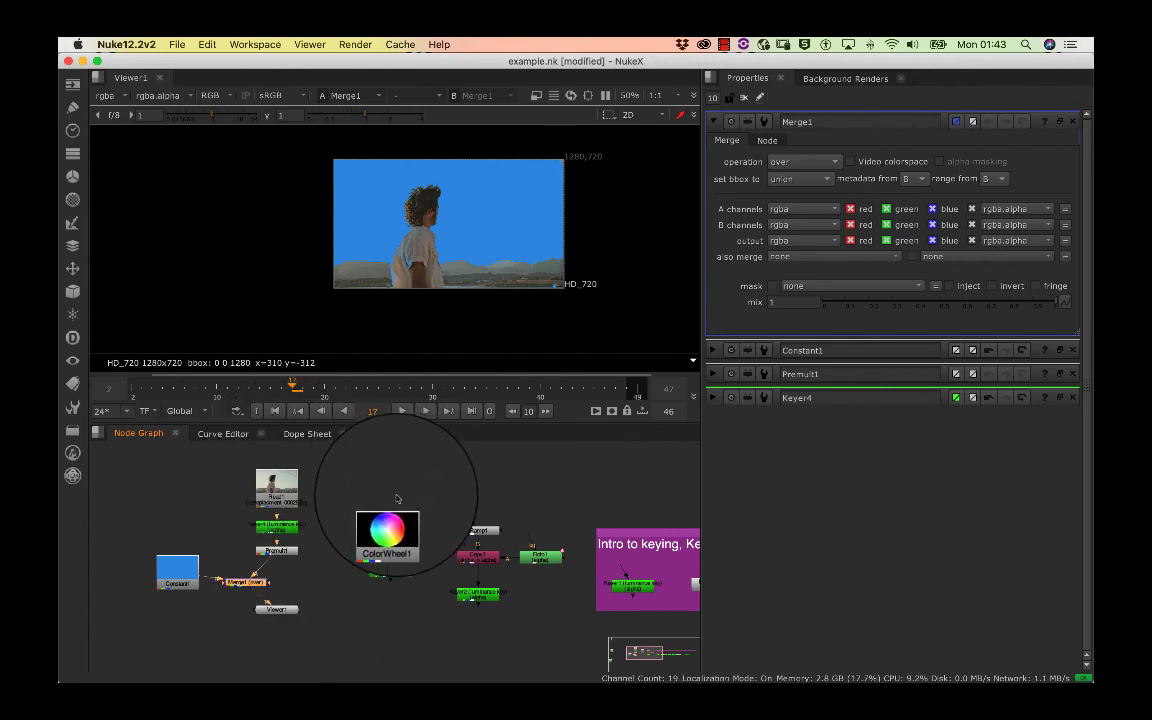
scroll(368, 507, "up", 1)
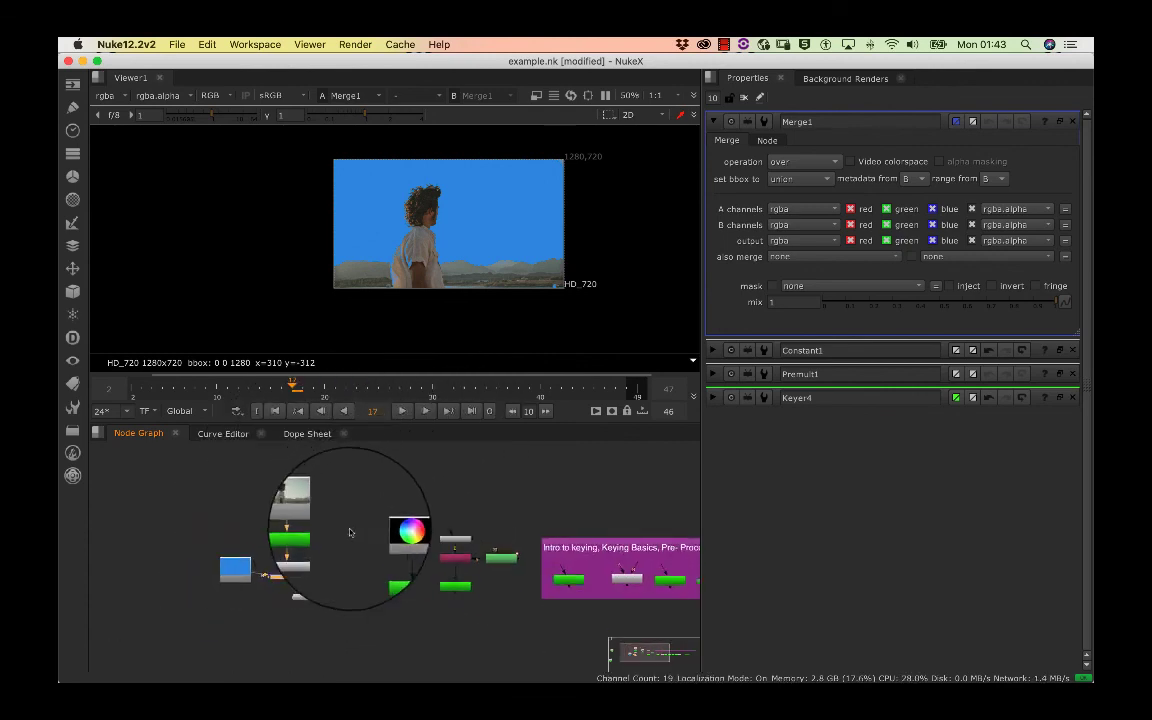